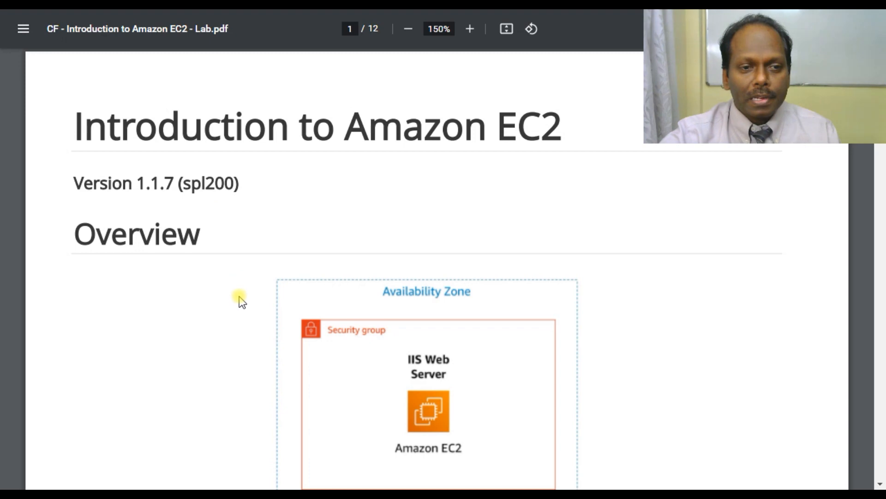
# Step: Review the topics covered in the lab PDF and load the Introduction to Amazon EC2 lab from the course page in a new window
pyautogui.scroll(-8, 238, 298)
pyautogui.scroll(-6, 242, 294)
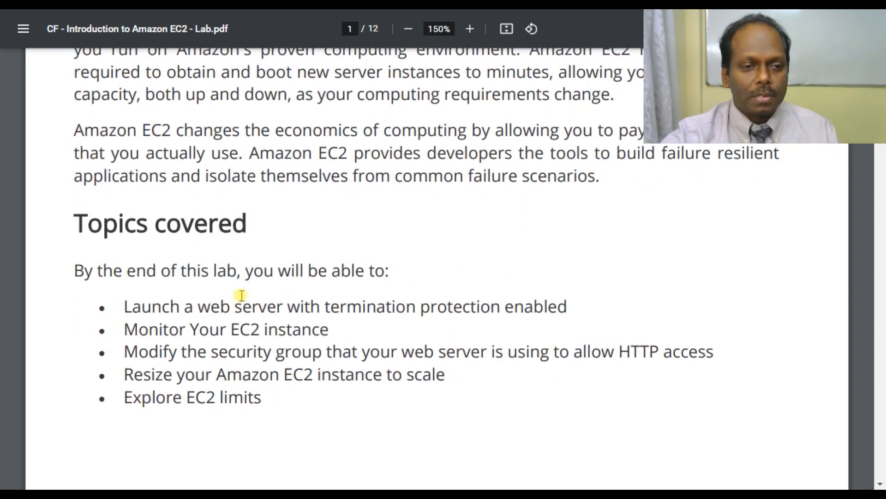
pyautogui.scroll(-2, 242, 295)
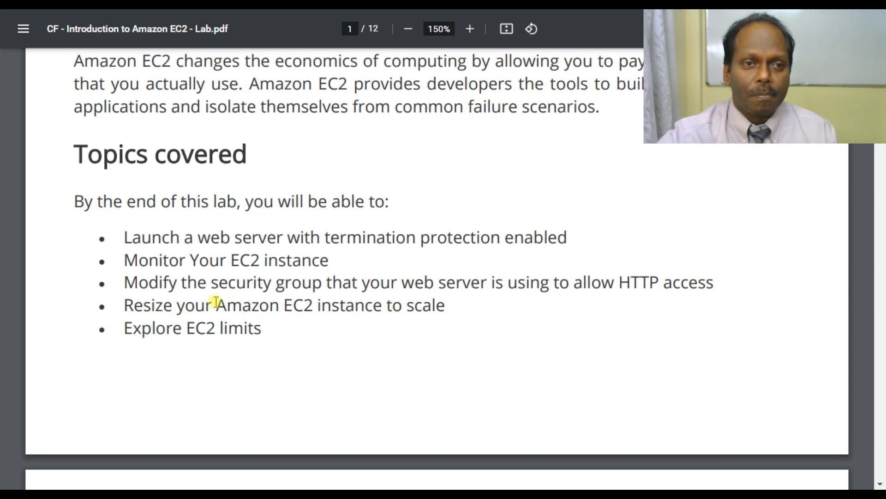
pyautogui.click(218, 3)
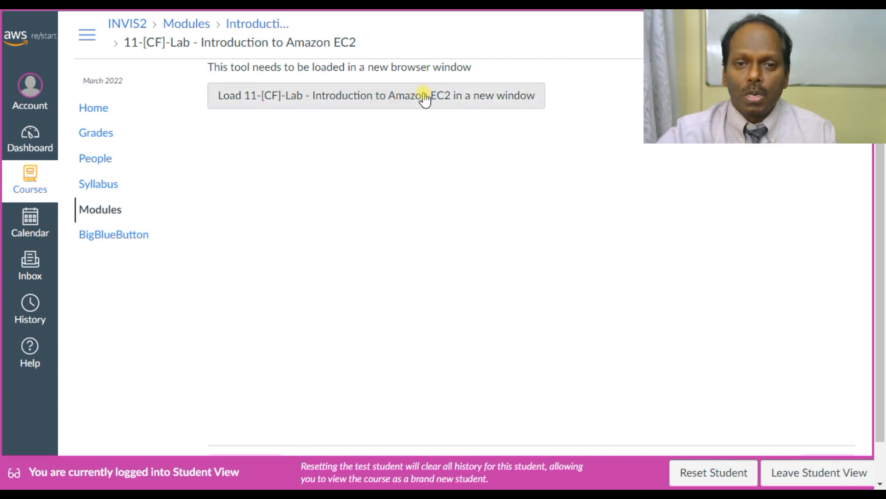
pyautogui.click(379, 97)
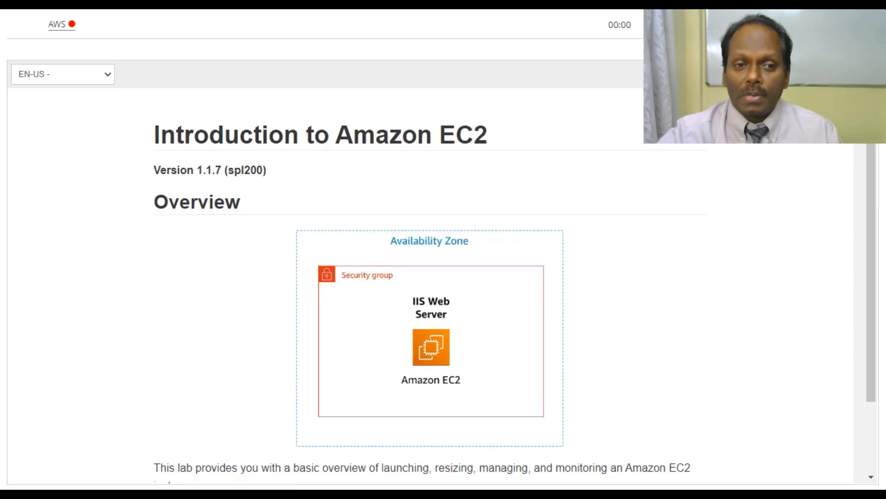
# Step: Read the lab instructions from the overview, topics and duration through console access to Task 1, highlighting the duration and task heading
pyautogui.scroll(-3, 478, 260)
pyautogui.scroll(3, 478, 260)
pyautogui.scroll(-2, 479, 260)
pyautogui.scroll(-8, 480, 264)
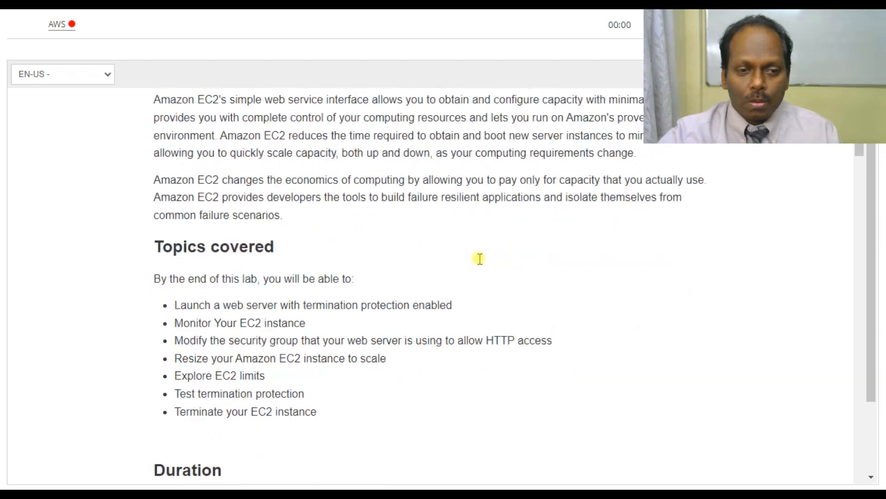
pyautogui.scroll(-5, 480, 264)
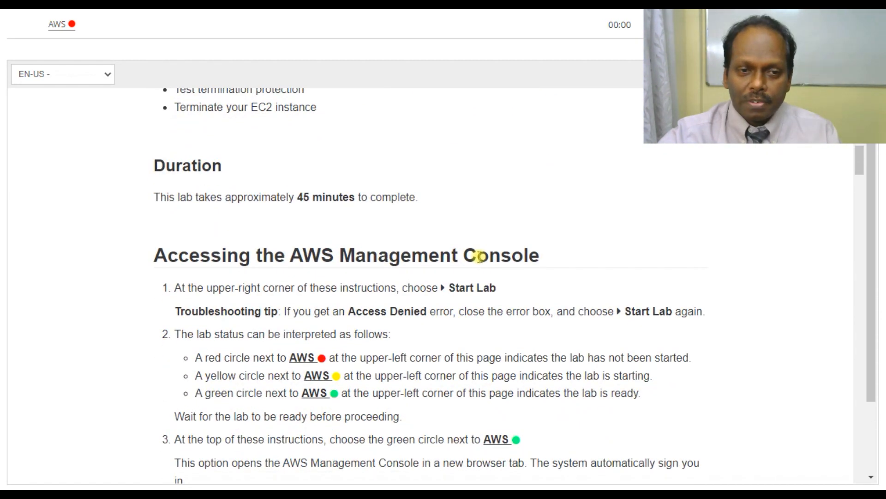
pyautogui.moveTo(288, 194); pyautogui.dragTo(359, 191)
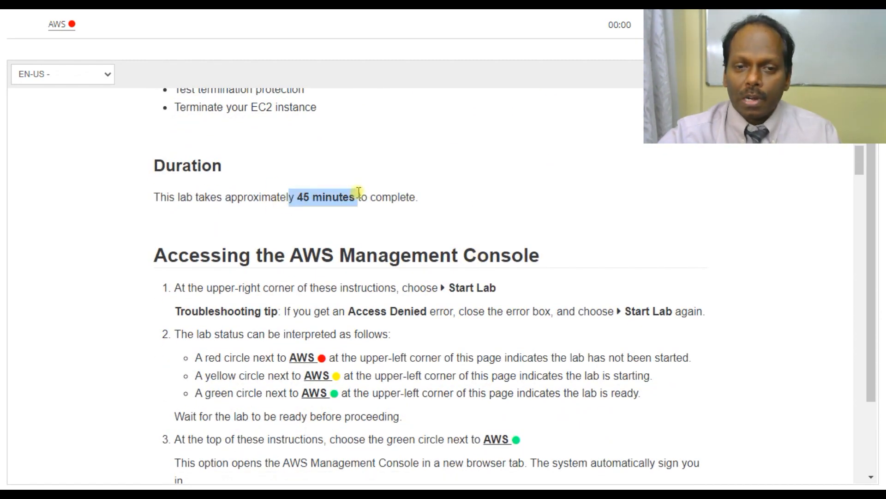
pyautogui.scroll(-1, 393, 197)
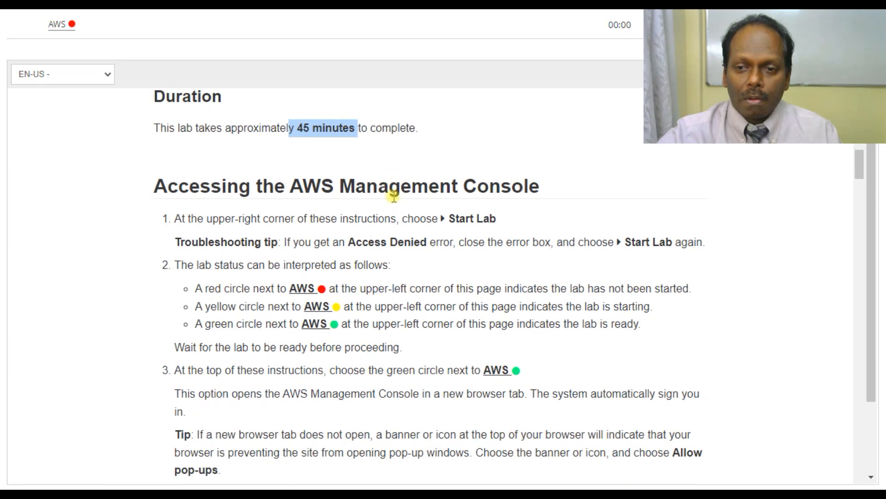
pyautogui.scroll(-2, 393, 197)
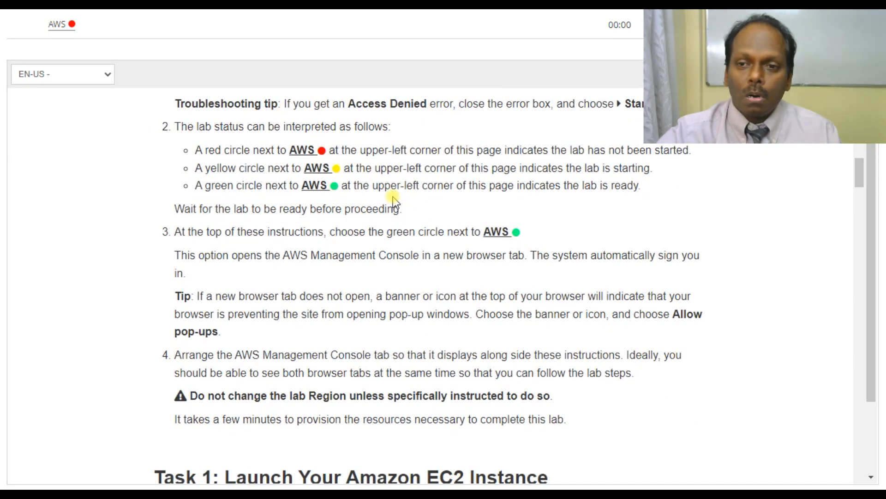
pyautogui.scroll(-3, 377, 263)
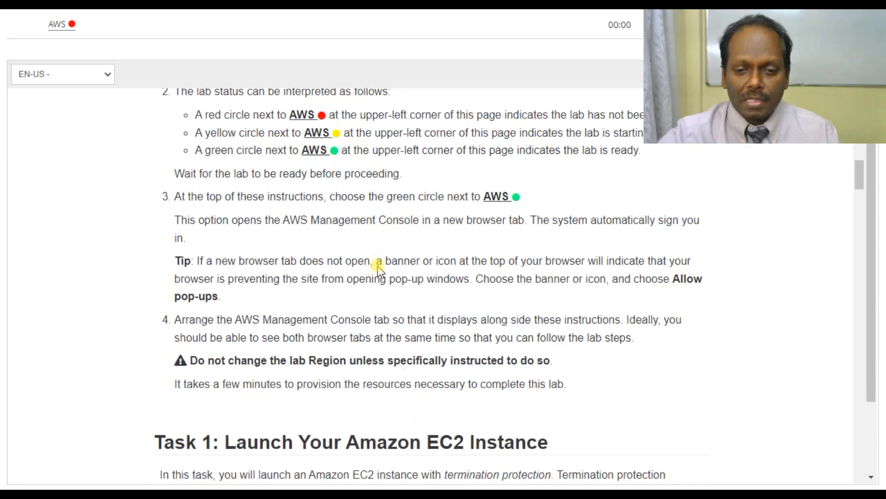
pyautogui.scroll(-1, 379, 261)
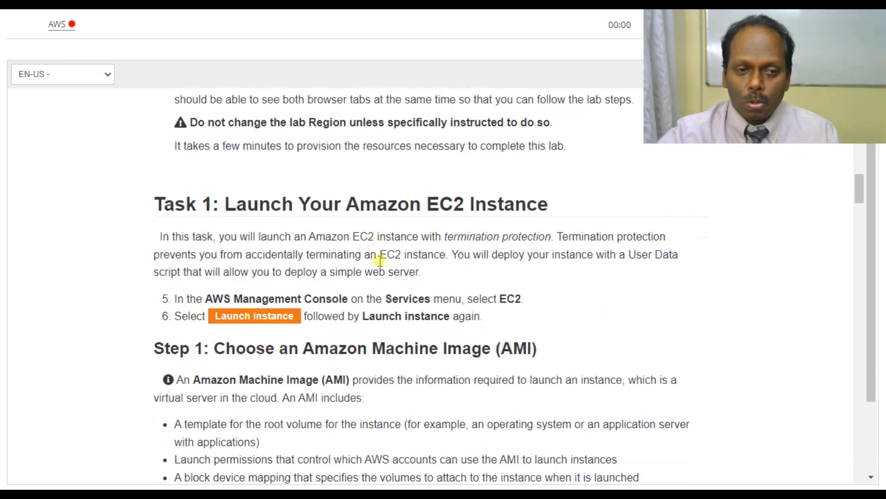
pyautogui.moveTo(156, 199); pyautogui.dragTo(309, 197)
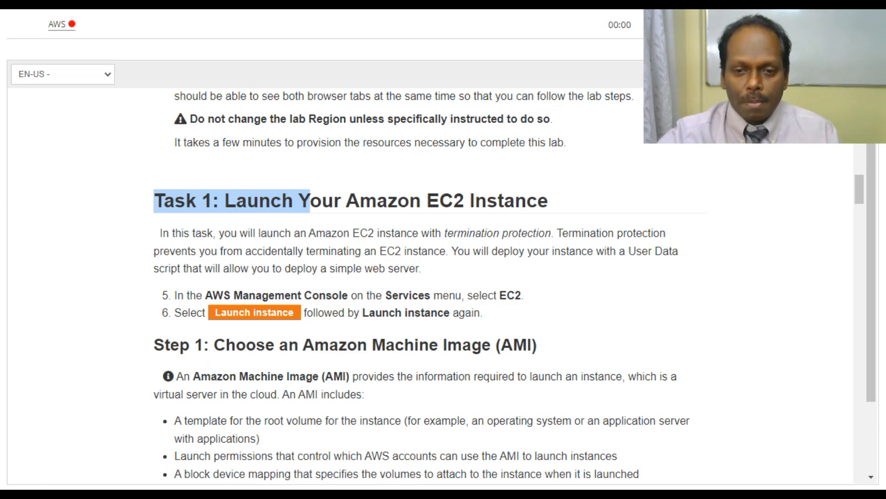
# Step: Open the AWS Management Console from the lab page's AWS link and go to its home page
pyautogui.scroll(4, 510, 168)
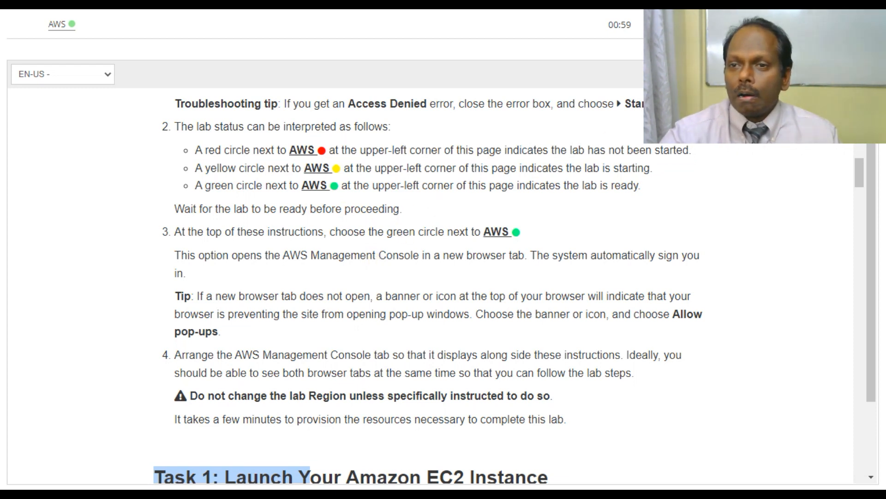
pyautogui.click(55, 25)
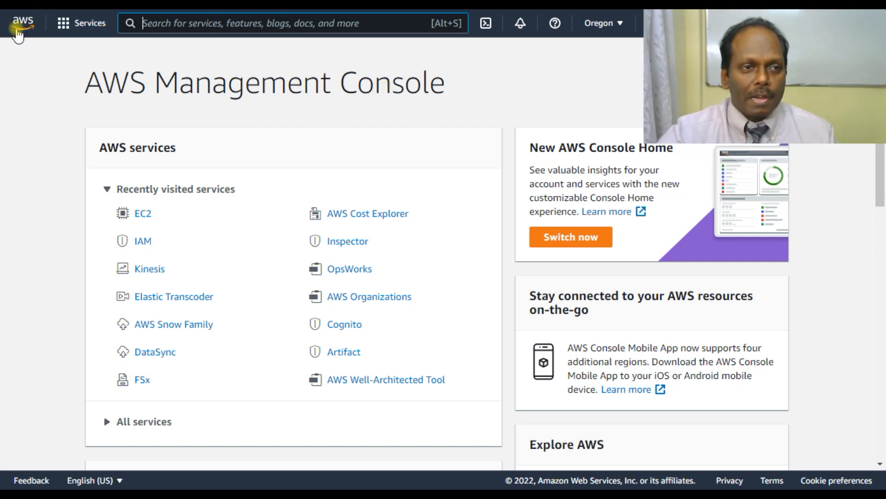
pyautogui.click(20, 27)
pyautogui.click(28, 26)
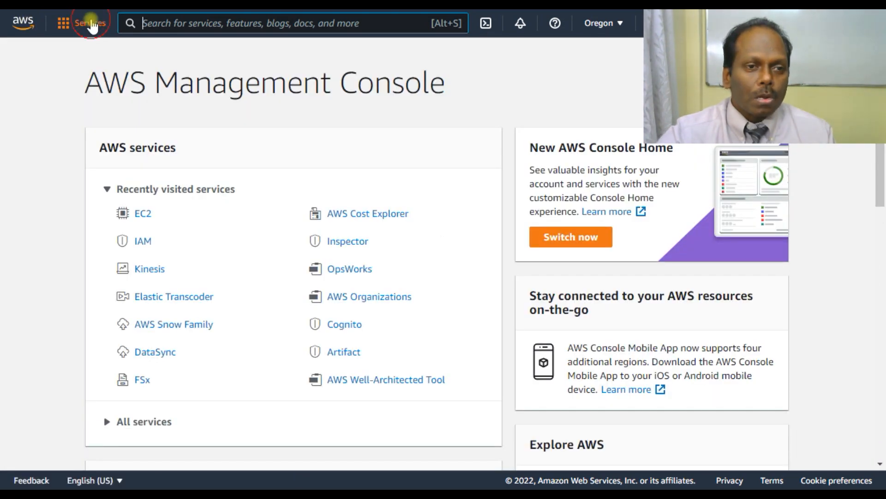
# Step: Look through all AWS service categories and examine the services offered under Compute
pyautogui.click(86, 24)
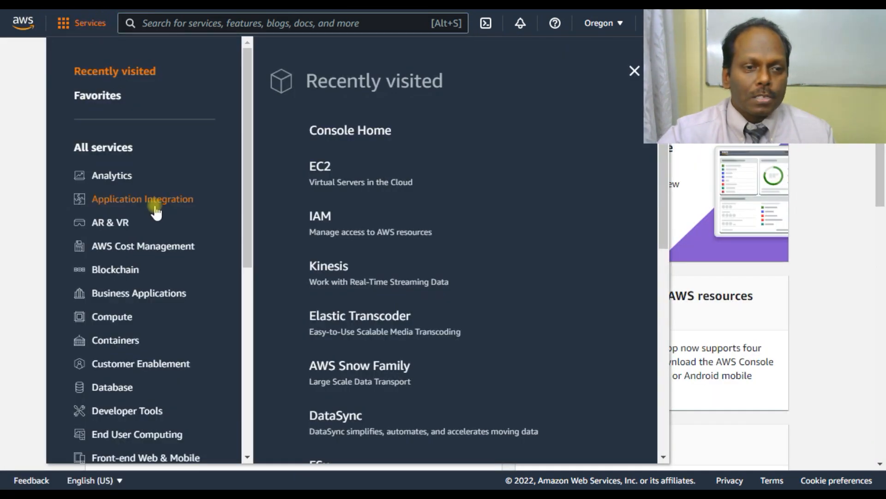
pyautogui.scroll(-3, 153, 193)
pyautogui.scroll(-4, 153, 279)
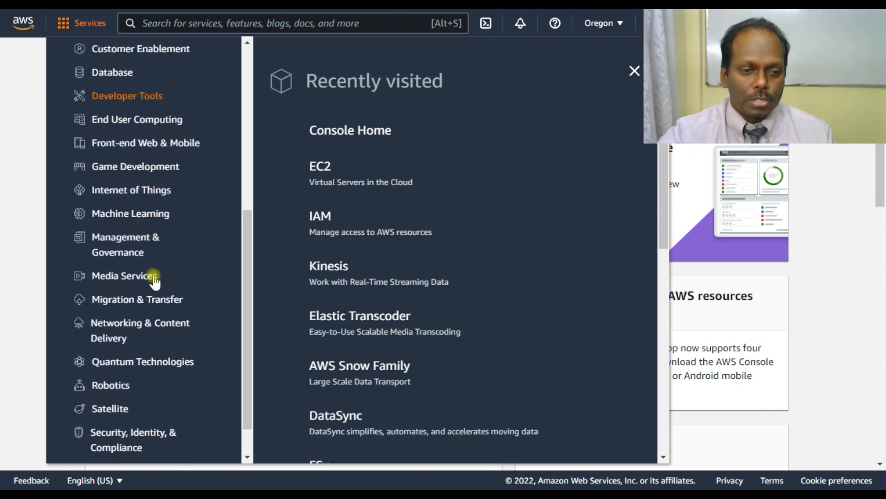
pyautogui.scroll(-2, 154, 280)
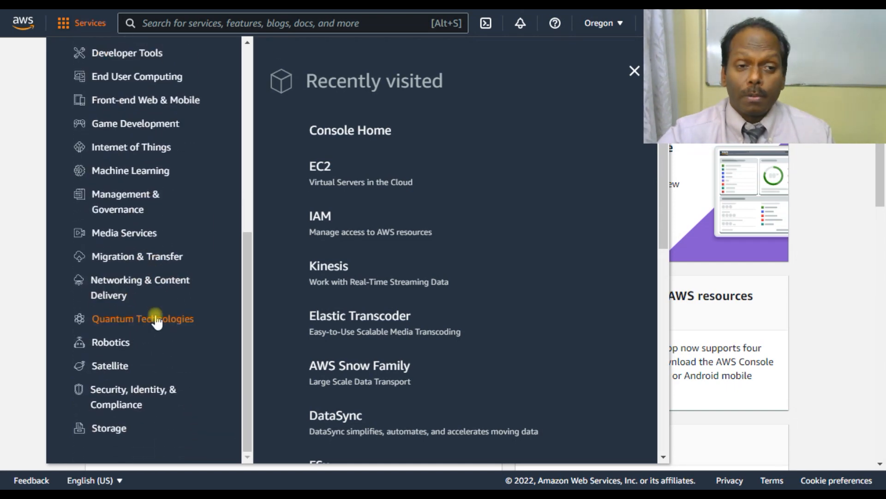
pyautogui.scroll(8, 155, 318)
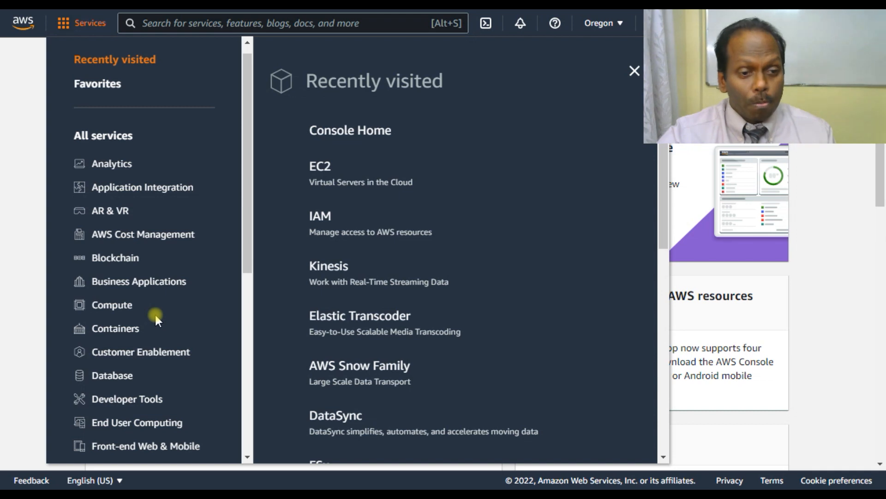
pyautogui.click(118, 312)
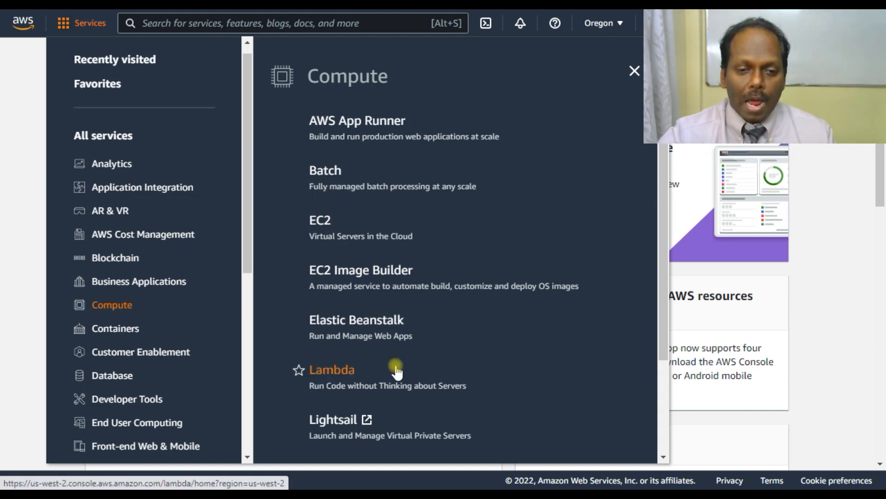
pyautogui.scroll(-3, 397, 371)
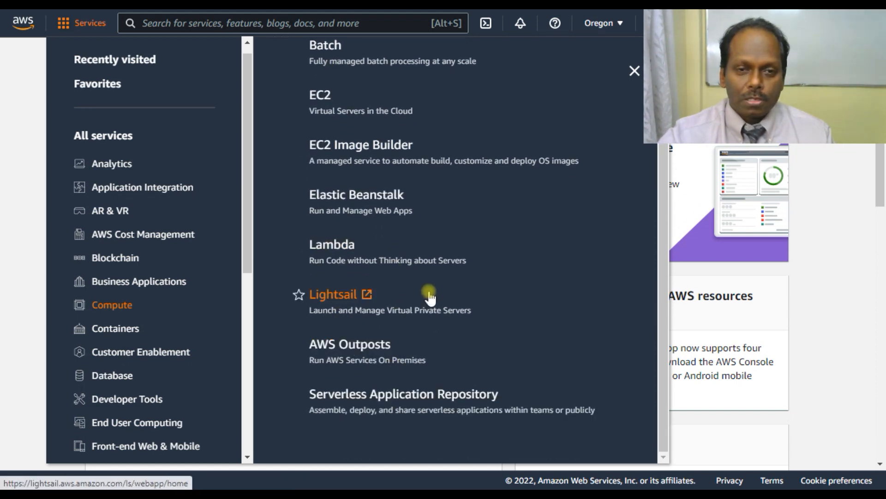
pyautogui.scroll(3, 429, 299)
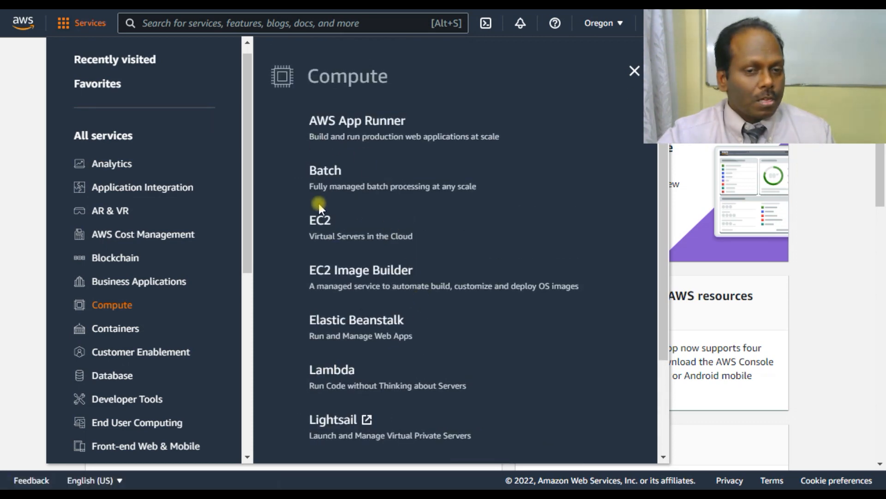
# Step: Examine the Database and Storage services, return to the Compute services, and close the services list
pyautogui.scroll(-3, 133, 295)
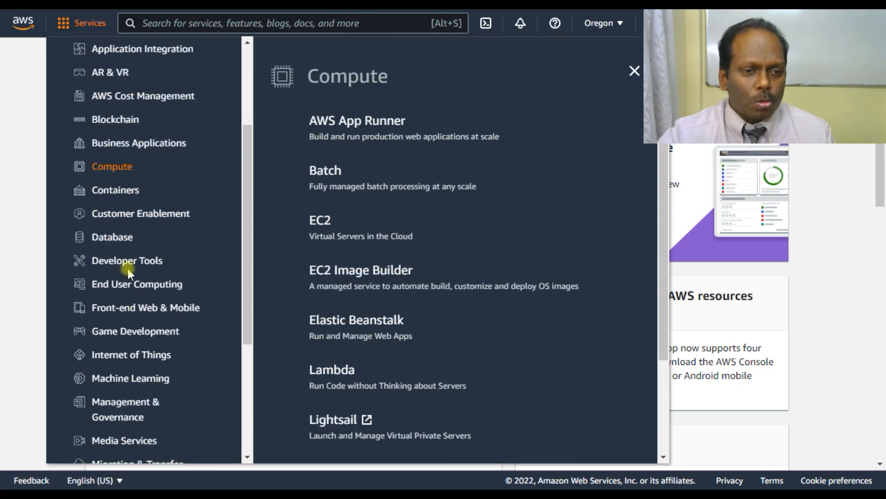
pyautogui.click(107, 238)
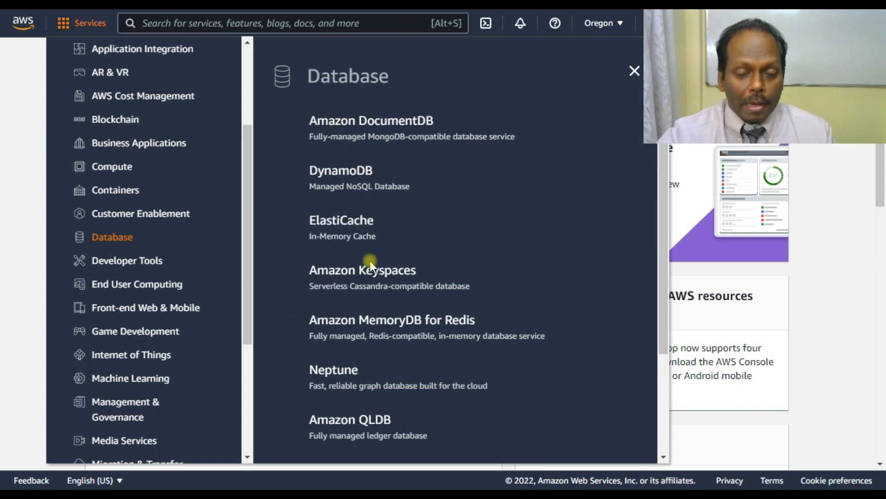
pyautogui.scroll(-3, 394, 240)
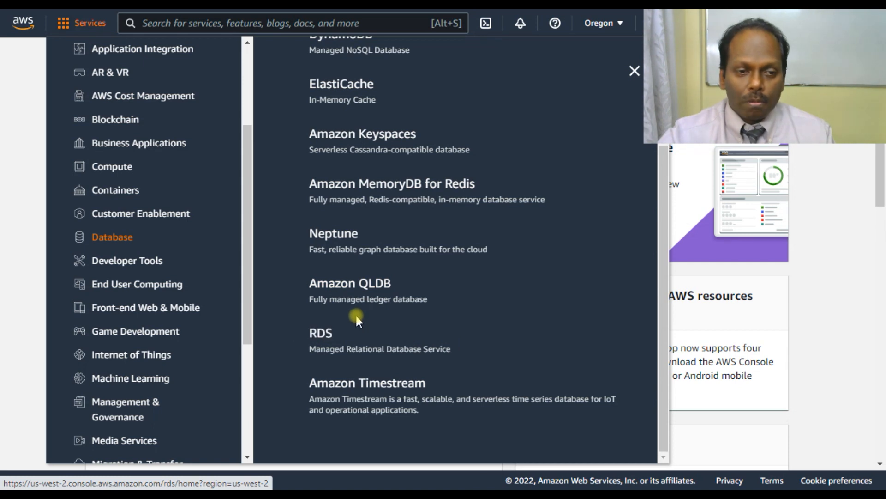
pyautogui.scroll(-2, 168, 247)
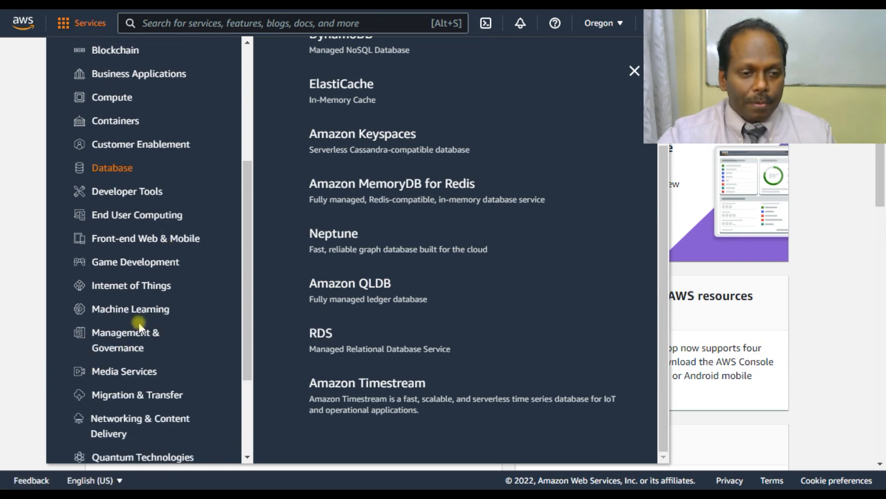
pyautogui.scroll(-4, 138, 322)
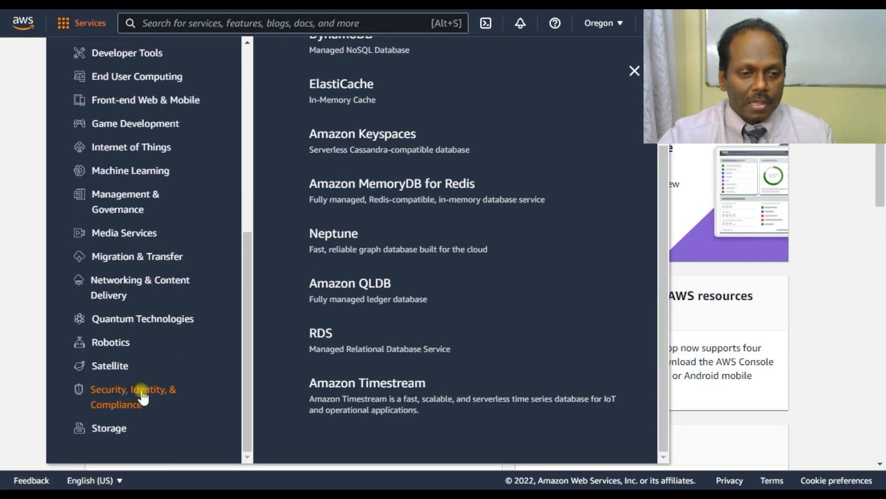
pyautogui.click(103, 430)
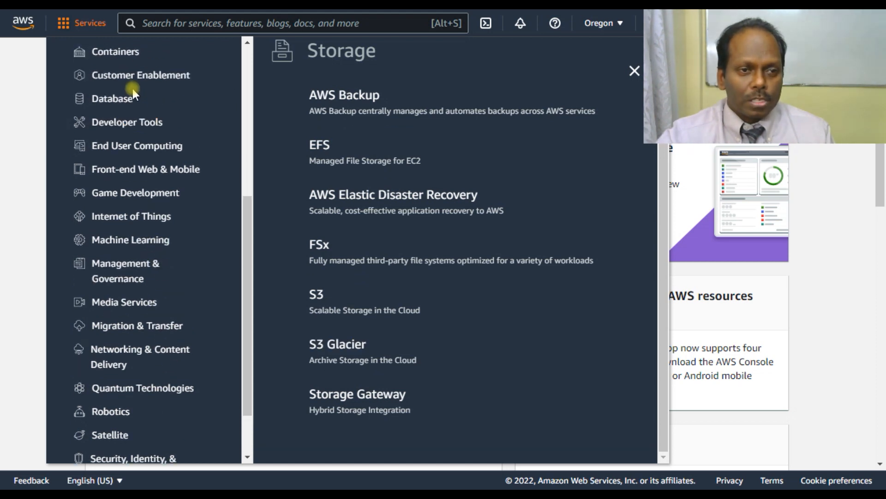
pyautogui.scroll(3, 136, 92)
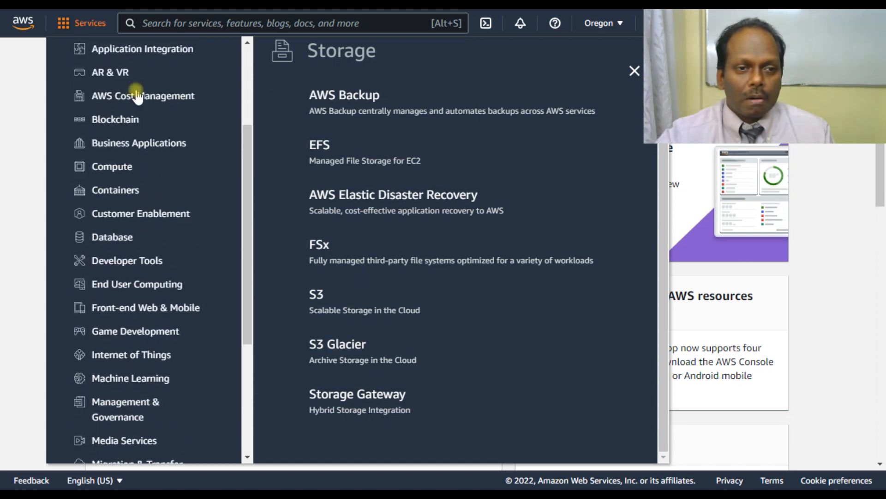
pyautogui.click(119, 169)
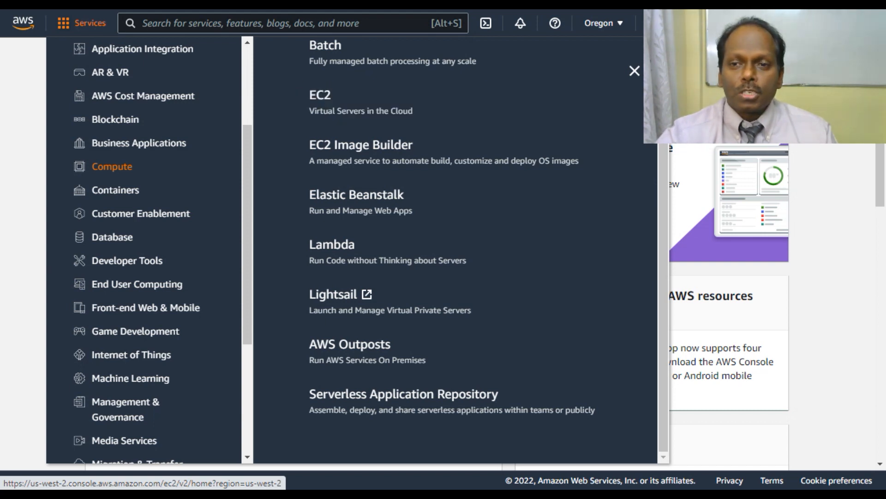
pyautogui.click(720, 88)
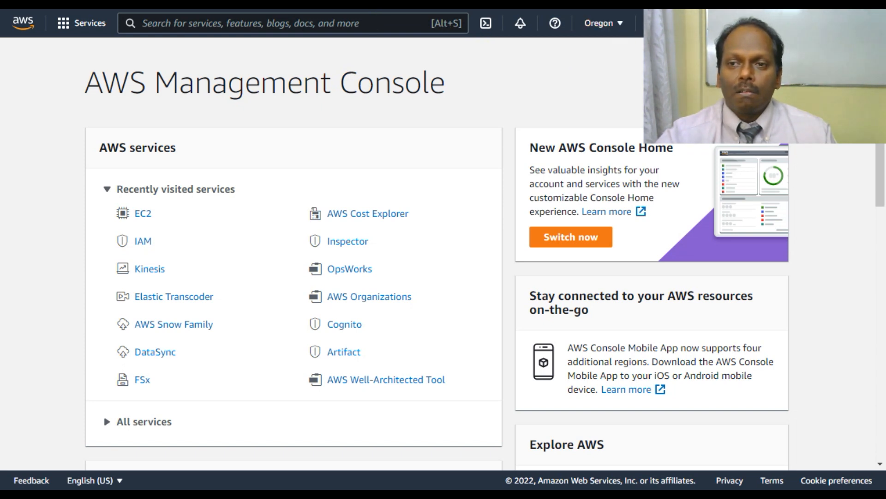
# Step: Examine the account menu's options and look through the full list of AWS regions, from US East to South America
pyautogui.click(757, 24)
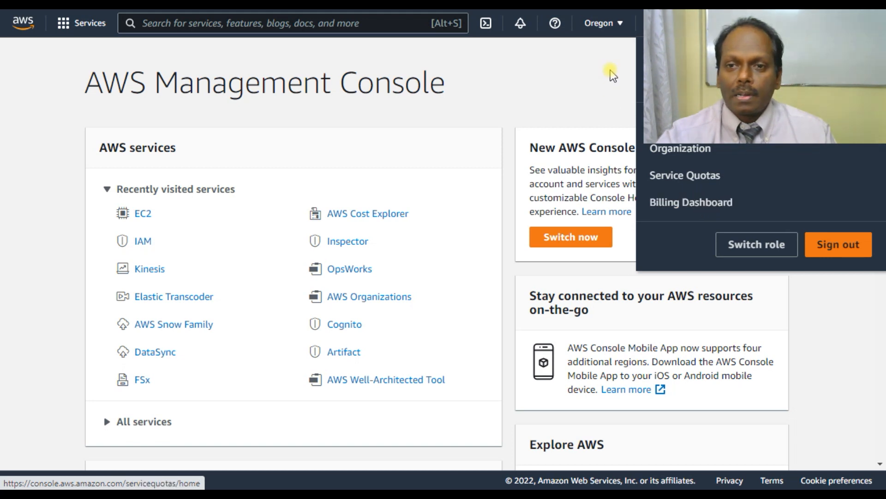
pyautogui.click(616, 26)
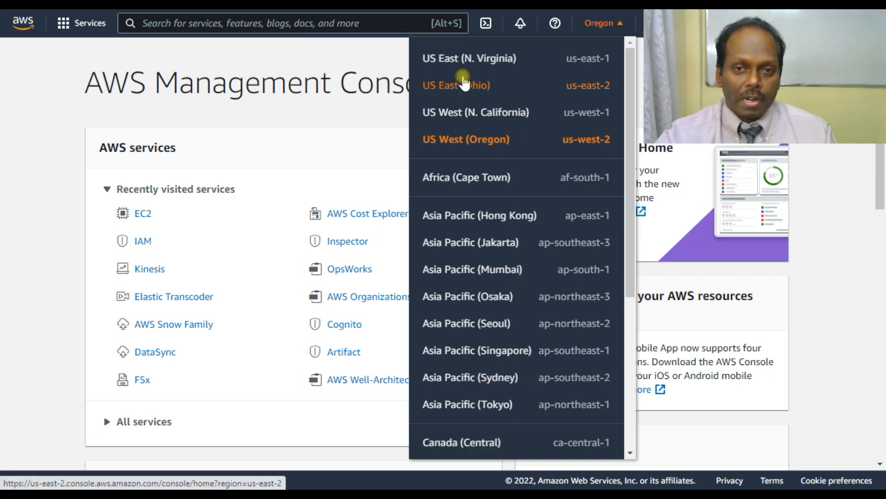
pyautogui.scroll(-5, 544, 98)
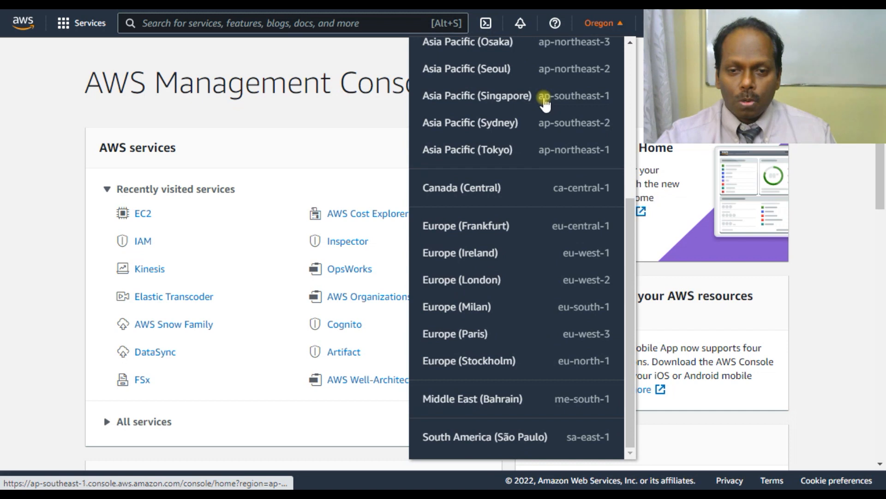
pyautogui.scroll(5, 545, 104)
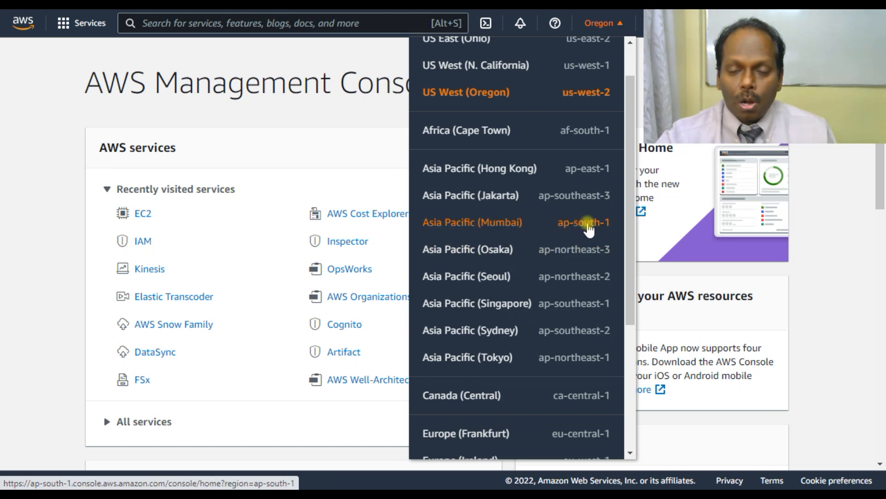
pyautogui.scroll(1, 584, 229)
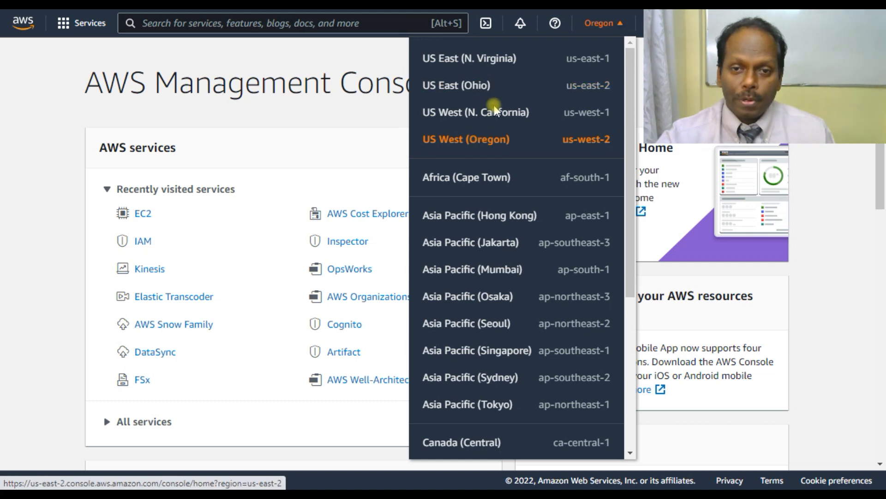
pyautogui.scroll(-5, 526, 138)
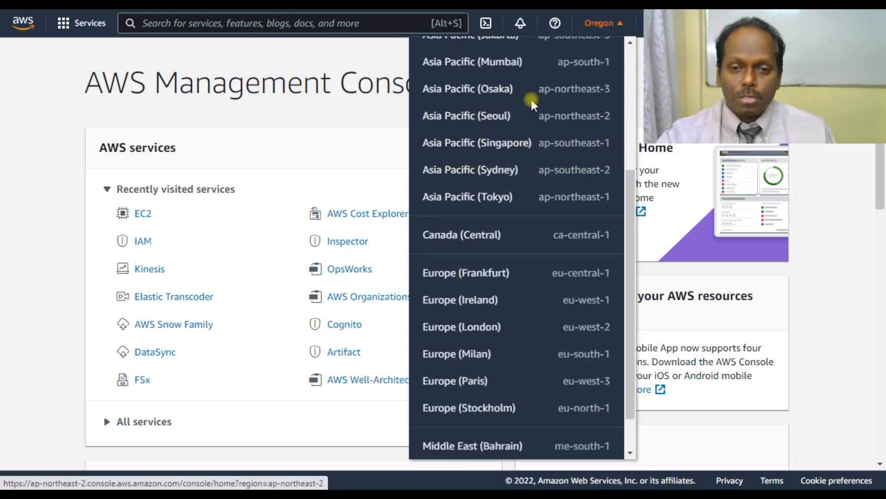
pyautogui.scroll(-1, 551, 392)
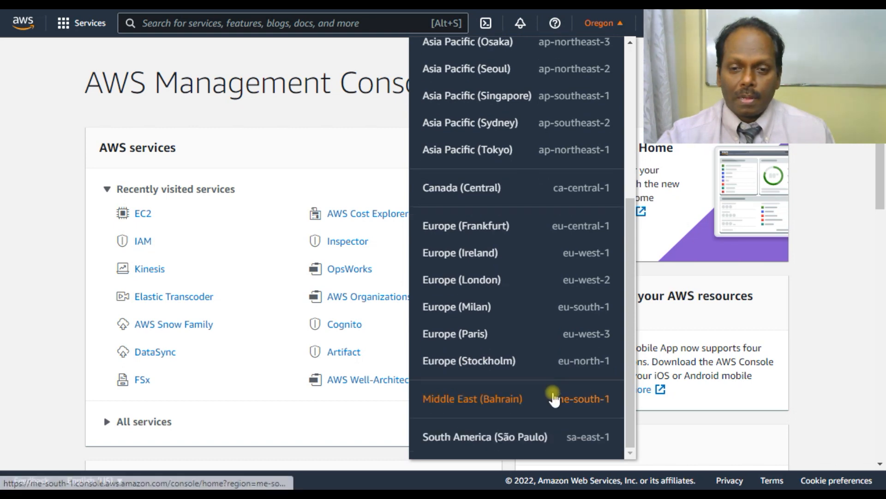
pyautogui.scroll(6, 489, 214)
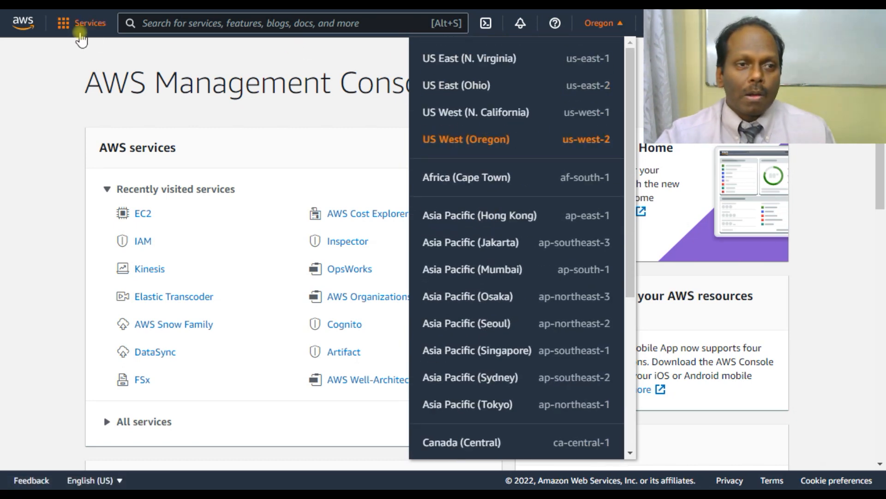
# Step: Find EC2 among the Compute services, open it by searching for "ec2", and dismiss the welcome-back message
pyautogui.click(86, 28)
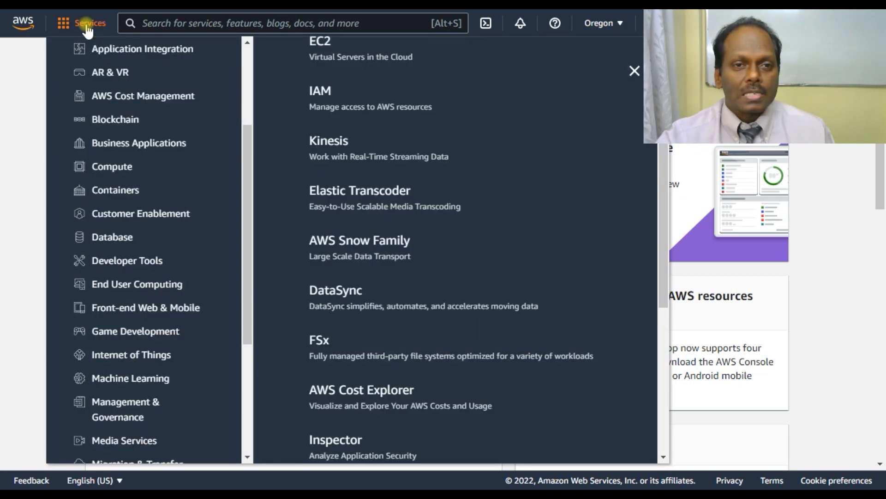
pyautogui.click(104, 165)
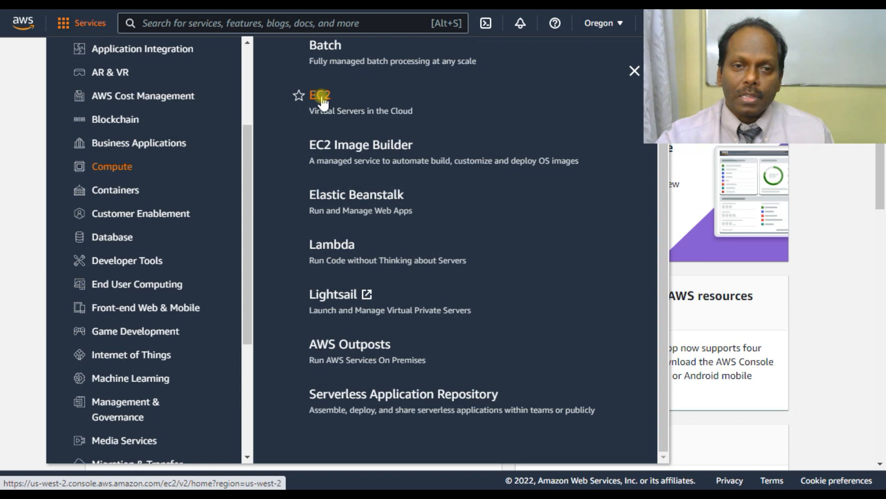
pyautogui.click(164, 25)
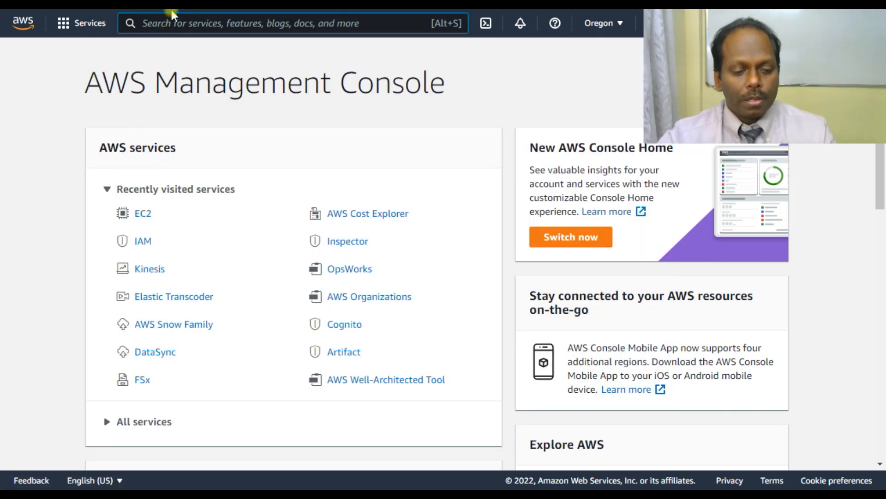
pyautogui.write('ec2')
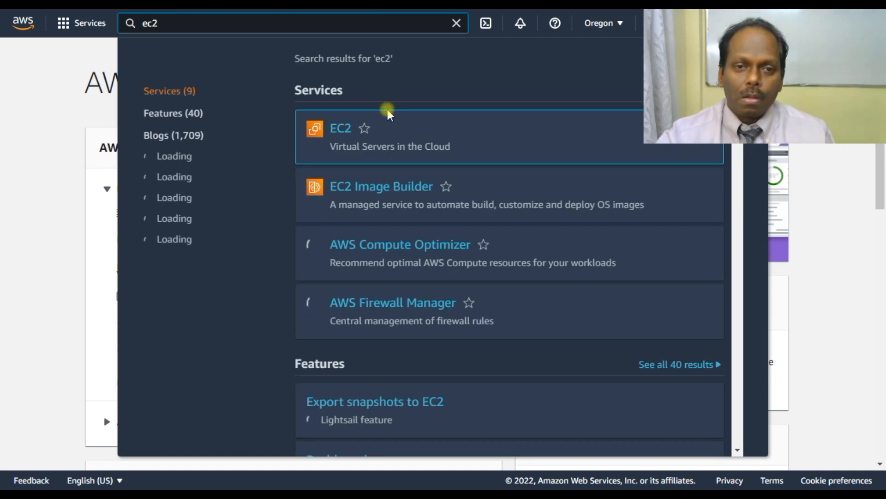
pyautogui.moveTo(340, 131)
pyautogui.click(340, 130)
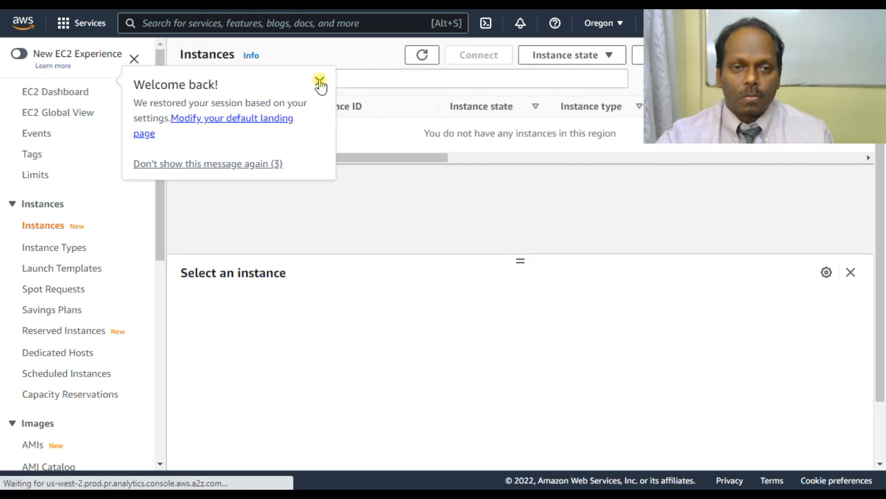
pyautogui.click(320, 83)
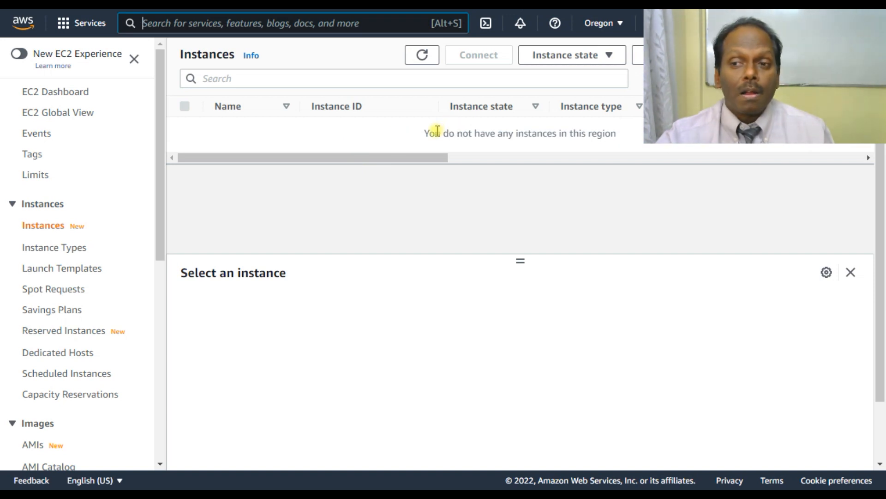
# Step: Examine the EC2 navigation sections: Instances, Images, Elastic Block Store, Network & Security, Load Balancing and Auto Scaling
pyautogui.scroll(-3, 53, 252)
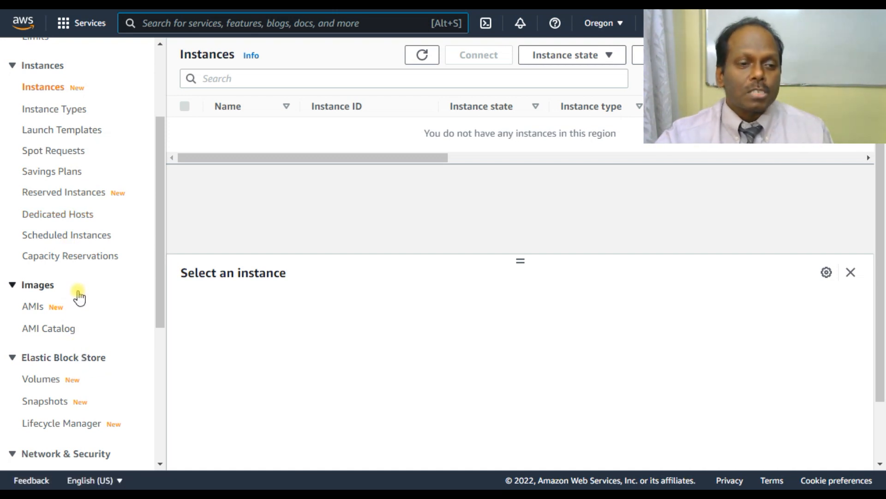
pyautogui.scroll(-3, 79, 297)
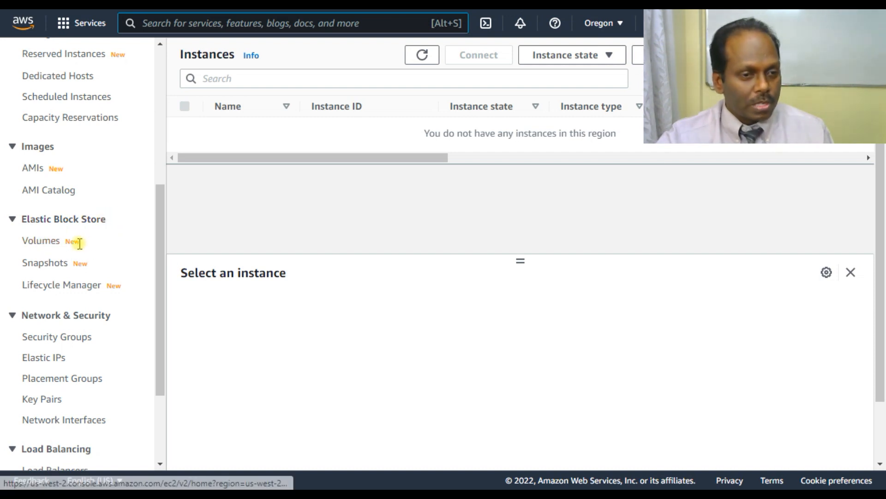
pyautogui.scroll(-2, 89, 254)
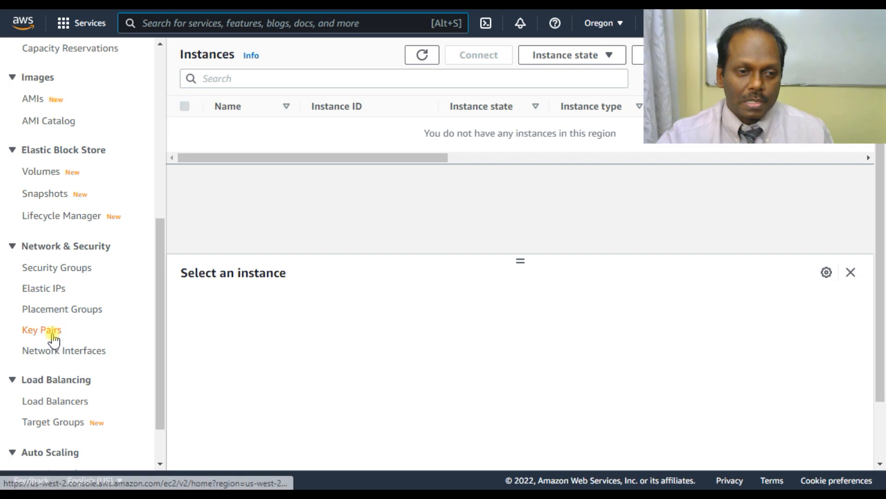
pyautogui.scroll(-1, 103, 351)
pyautogui.scroll(-1, 104, 343)
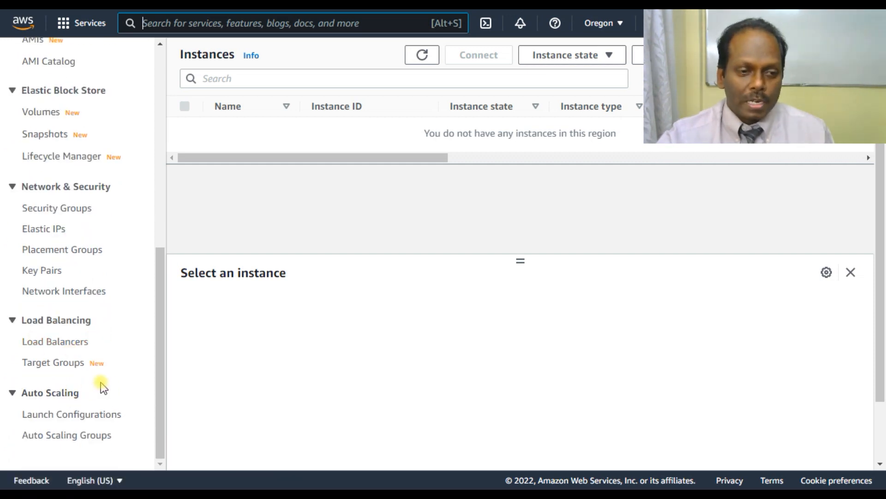
pyautogui.scroll(1, 80, 259)
pyautogui.scroll(5, 80, 259)
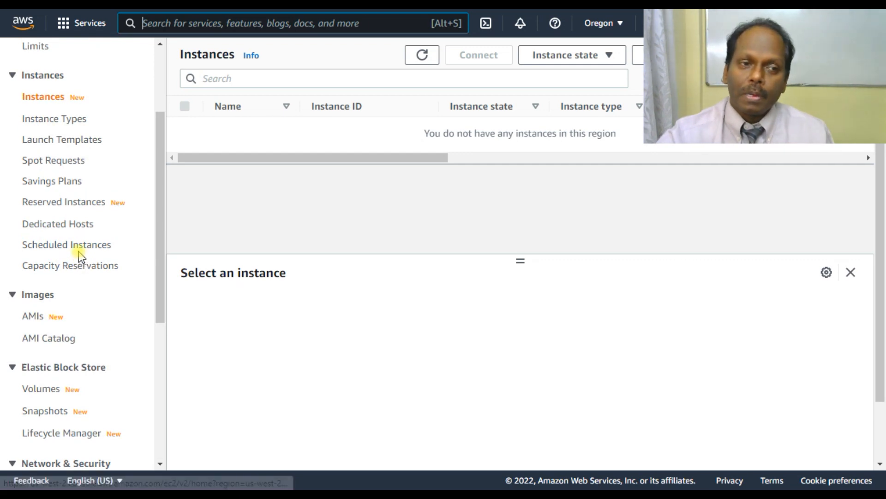
pyautogui.scroll(3, 79, 251)
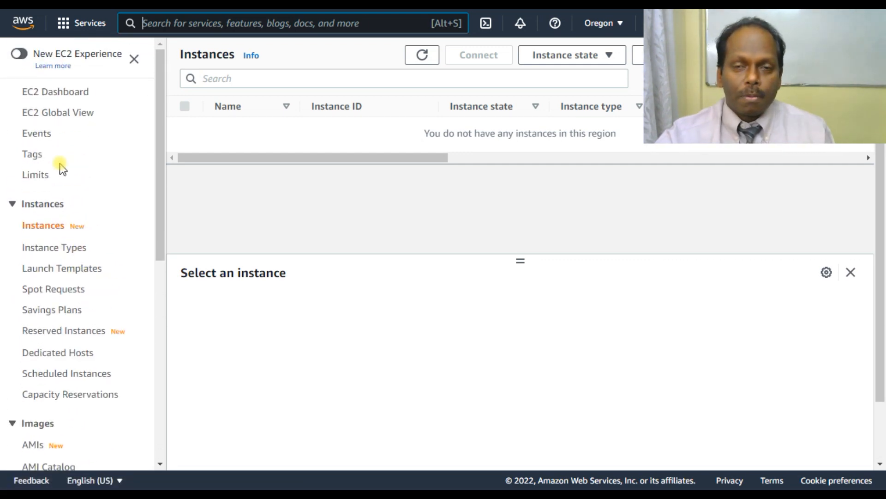
# Step: Switch to the lab instructions PDF, go to Task 1 and highlight "Amazon EC2 Instance" in its heading
pyautogui.hotkey('ctrl', 'Tab')
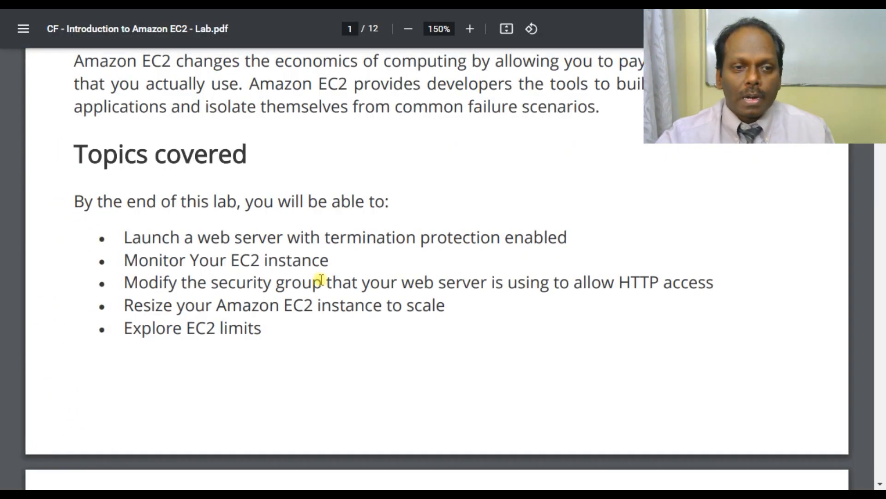
pyautogui.scroll(-6, 320, 271)
pyautogui.scroll(-8, 320, 271)
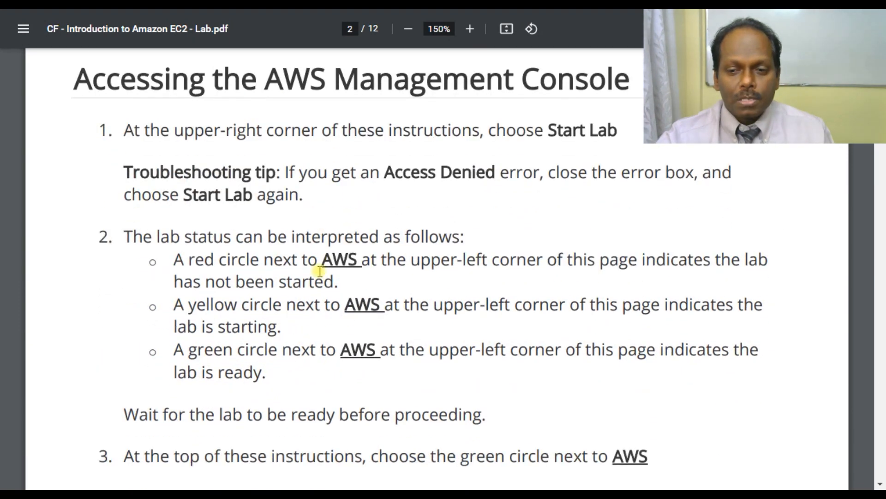
pyautogui.scroll(-8, 320, 271)
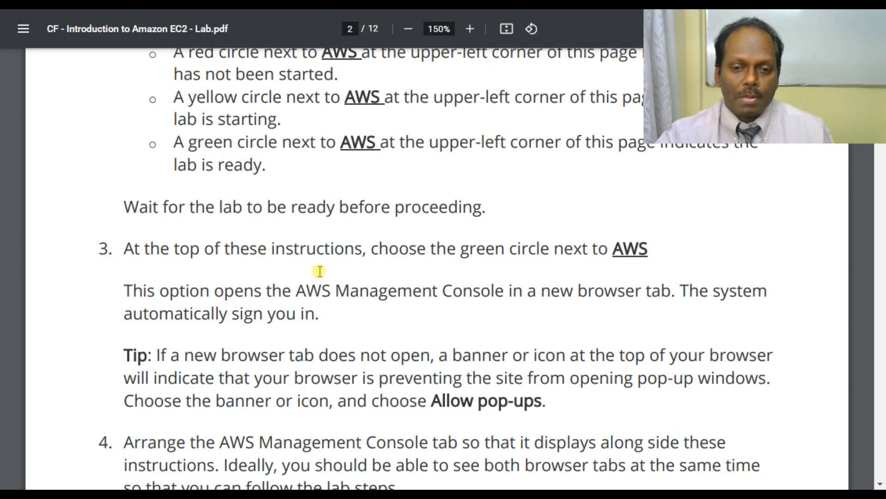
pyautogui.scroll(-9, 319, 272)
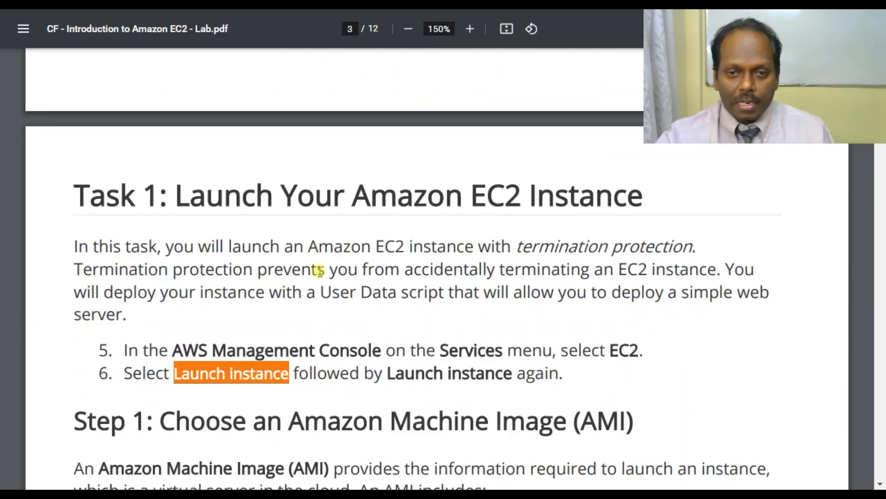
pyautogui.moveTo(353, 196); pyautogui.dragTo(671, 196)
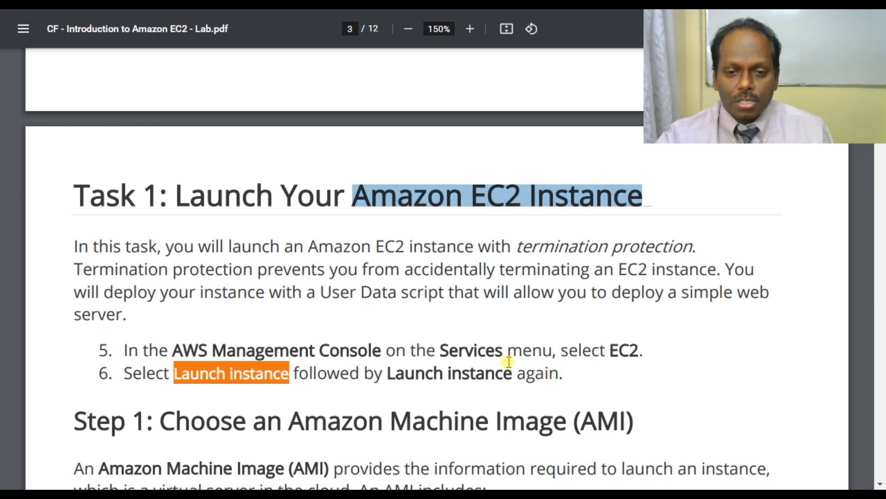
# Step: Read Step 1 on choosing an AMI, highlighting the AMI term, the root volume template and "Amazon Linux 2 AMI"
pyautogui.scroll(-4, 481, 370)
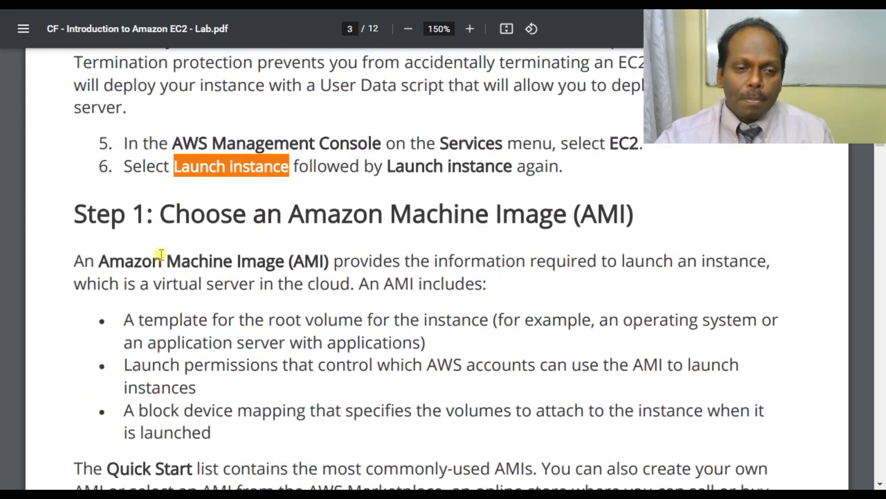
pyautogui.moveTo(105, 261); pyautogui.dragTo(343, 260)
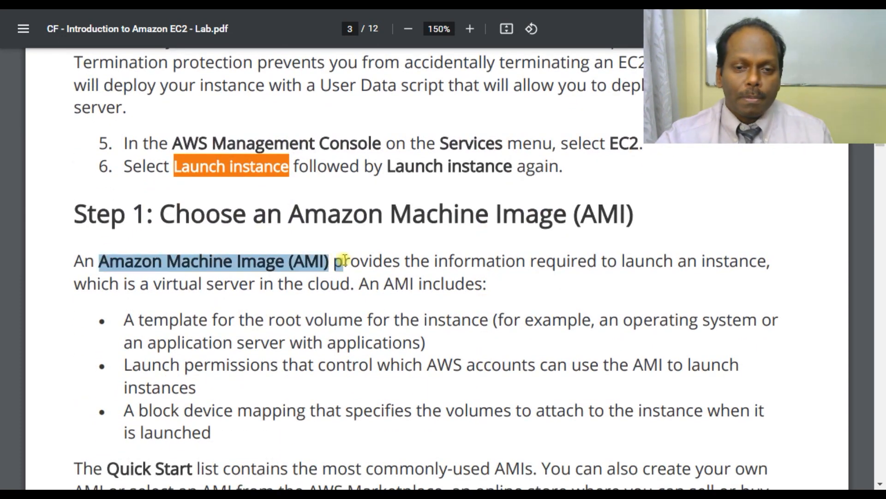
pyautogui.moveTo(171, 319); pyautogui.dragTo(573, 314)
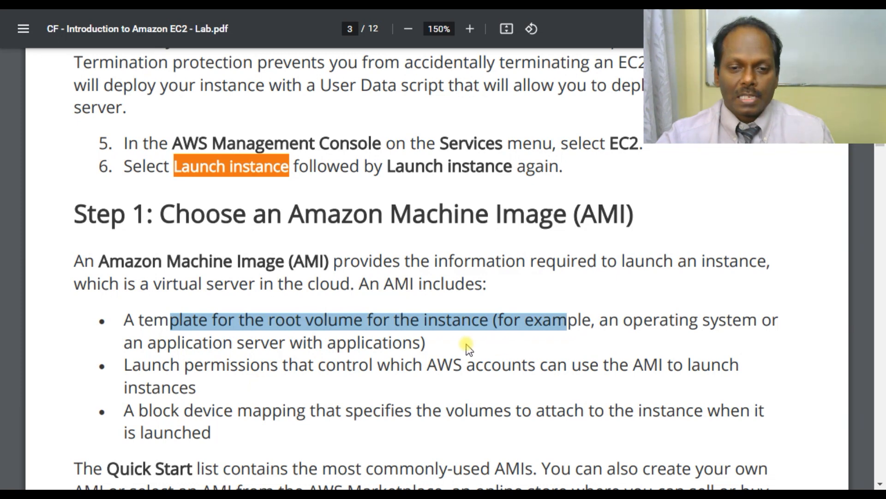
pyautogui.scroll(-3, 343, 358)
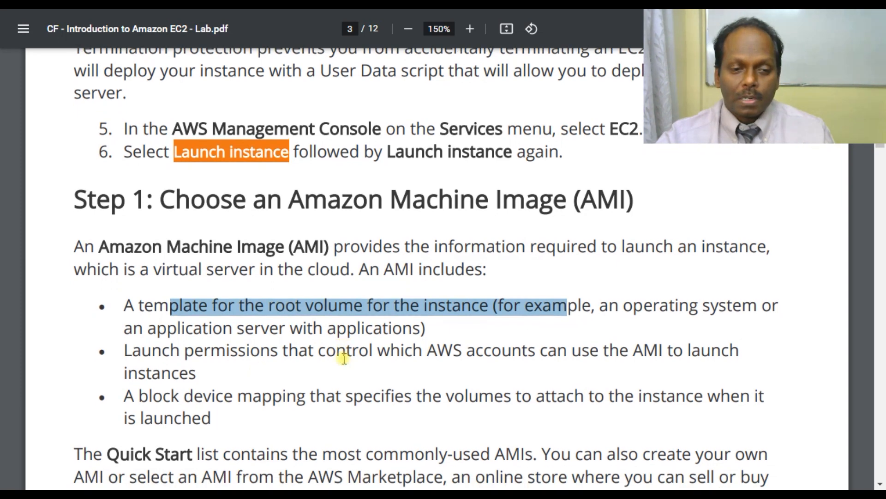
pyautogui.moveTo(278, 410); pyautogui.dragTo(429, 411)
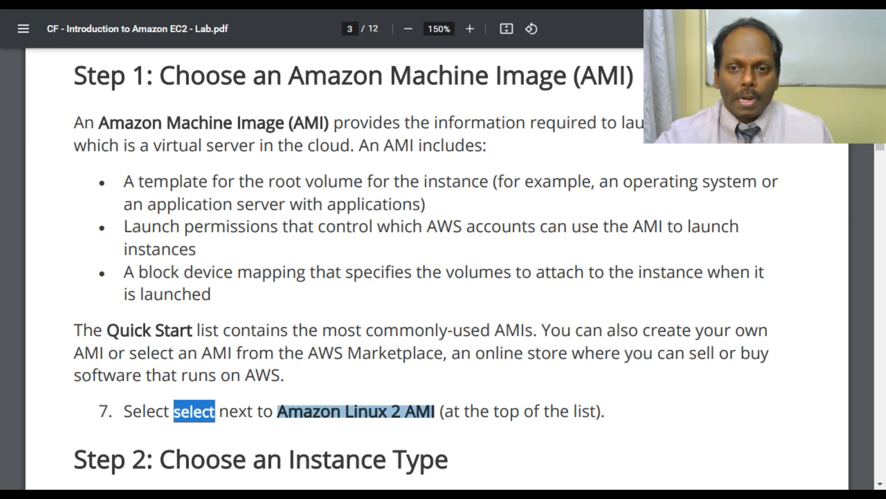
# Step: Switch to the AWS console's launch instance wizard and examine the Quick Start AMIs from Amazon Linux 2 down to Ubuntu Server
pyautogui.hotkey('alt', 'Tab')
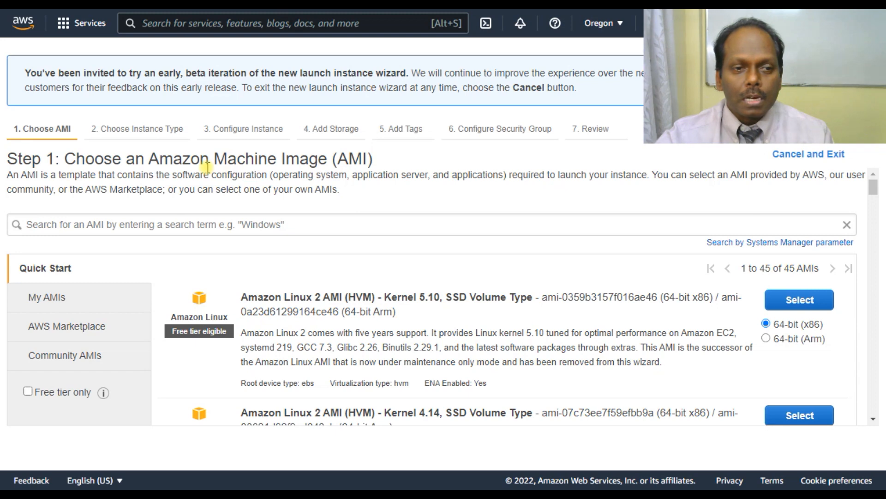
pyautogui.scroll(-2, 424, 282)
pyautogui.scroll(2, 424, 278)
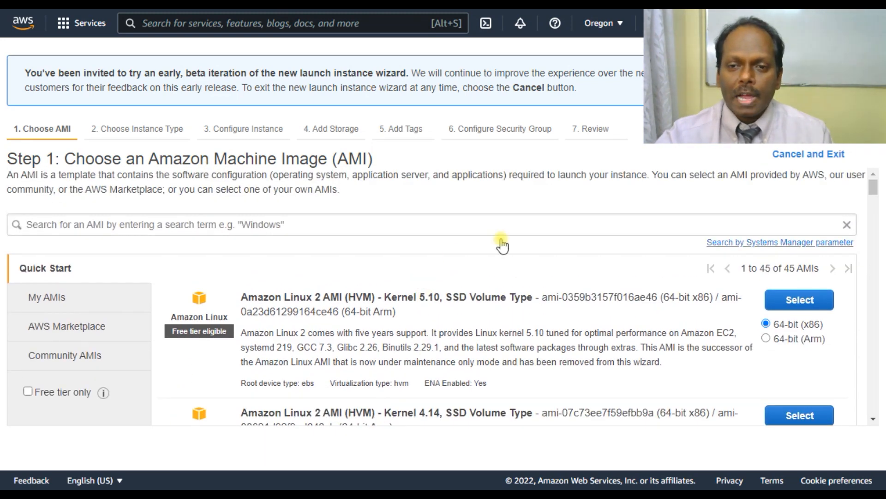
pyautogui.scroll(-4, 481, 297)
pyautogui.scroll(4, 486, 300)
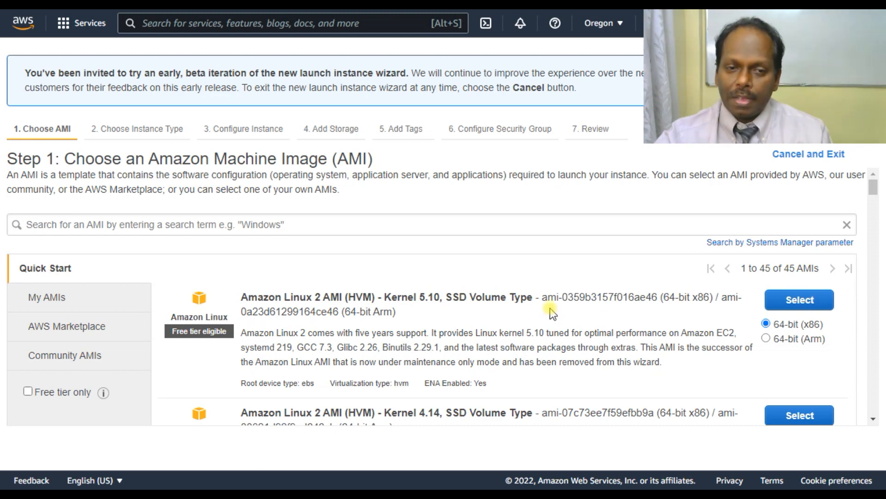
pyautogui.scroll(-3, 554, 308)
pyautogui.scroll(-6, 553, 307)
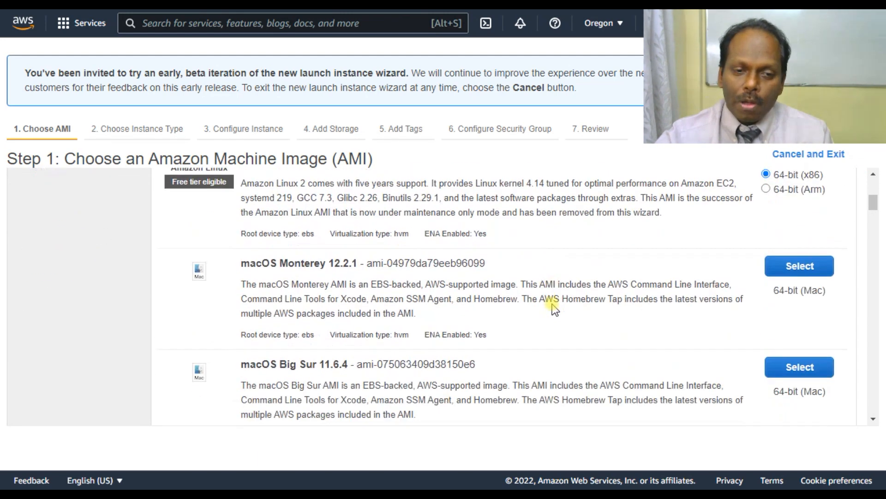
pyautogui.scroll(-12, 553, 307)
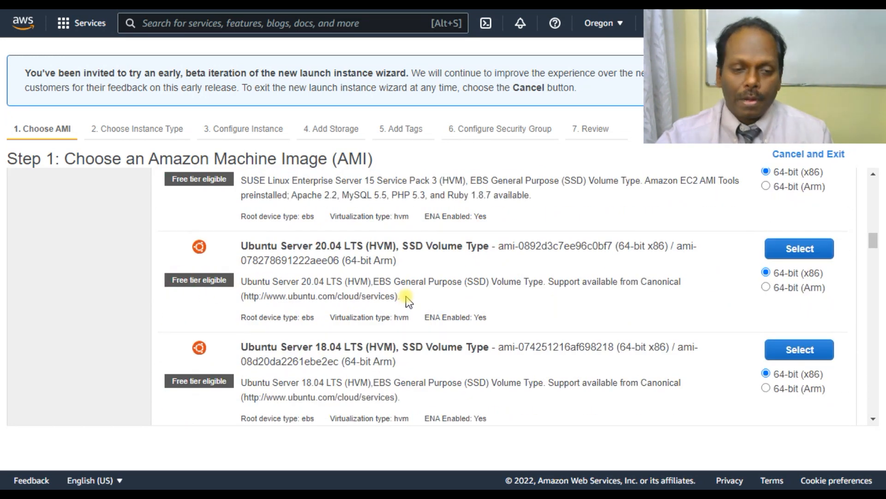
# Step: Examine the remaining Quick Start AMIs, from Ubuntu Server through the Deep Learning AMIs to the Microsoft Windows Server images
pyautogui.scroll(-4, 409, 300)
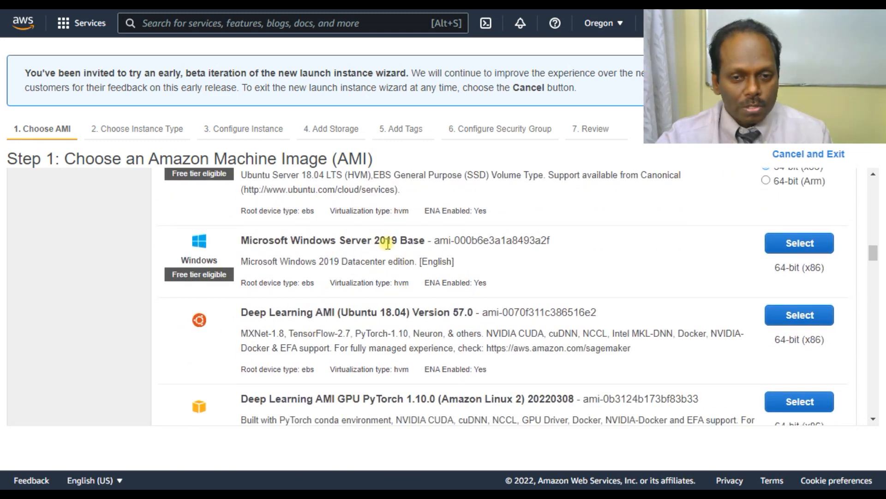
pyautogui.scroll(-10, 387, 244)
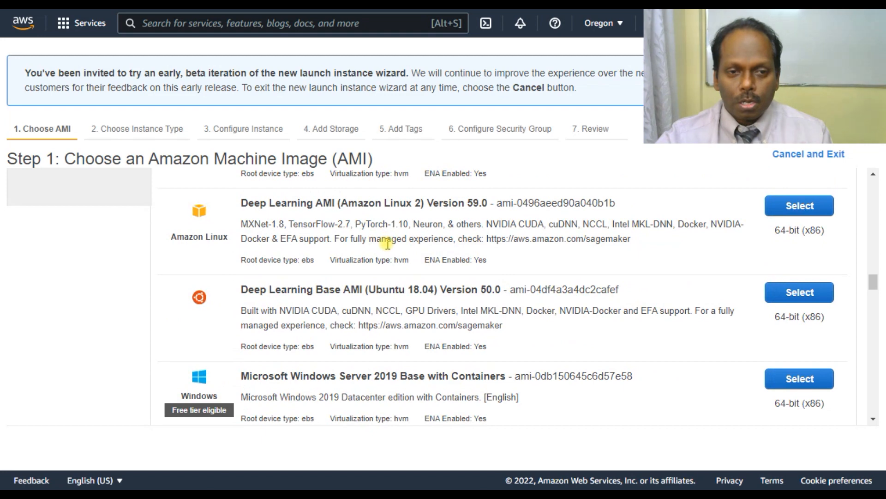
pyautogui.scroll(-3, 387, 244)
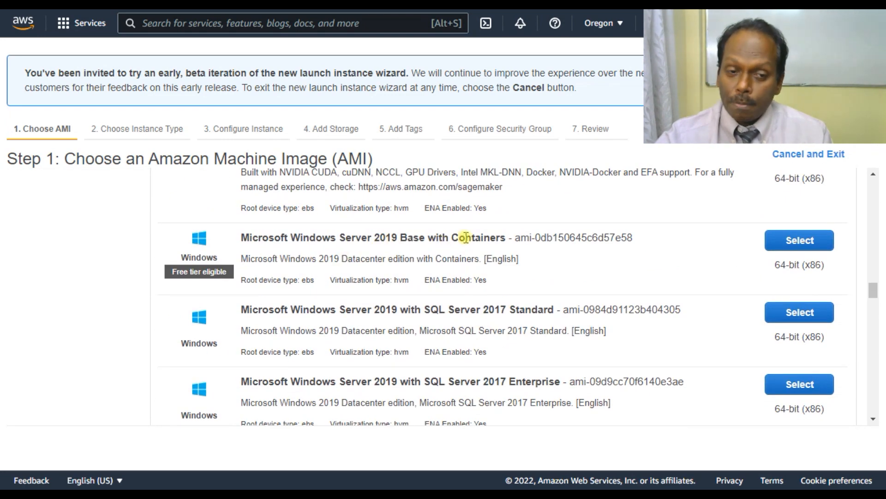
pyautogui.scroll(-5, 397, 275)
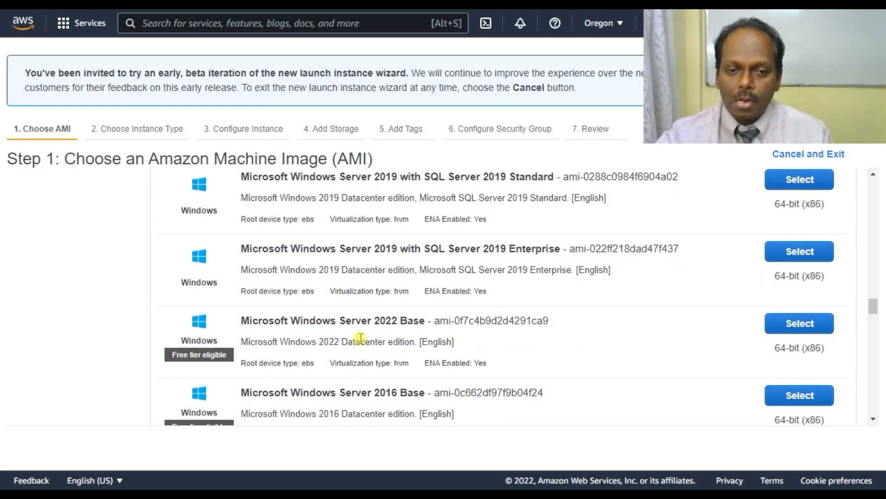
pyautogui.scroll(-3, 402, 323)
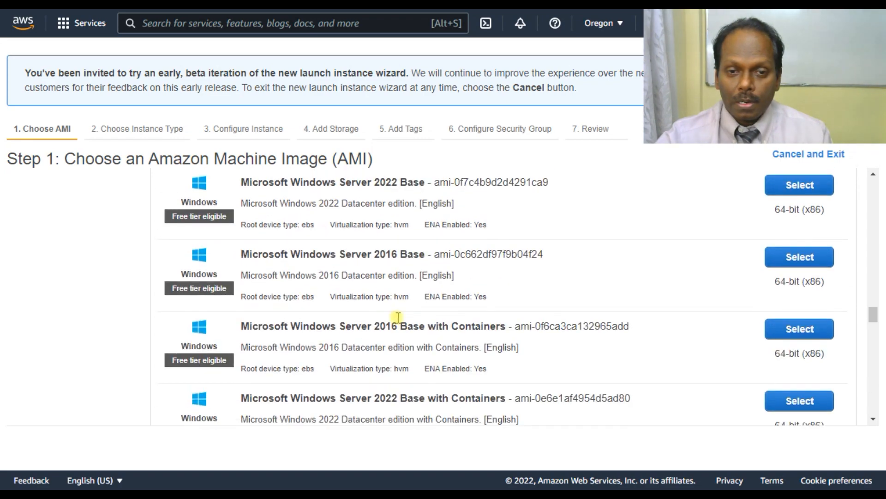
# Step: Choose the 64-bit (x86) Amazon Linux 2 AMI (HVM) - Kernel 5.10, SSD Volume Type for the instance
pyautogui.scroll(20, 377, 272)
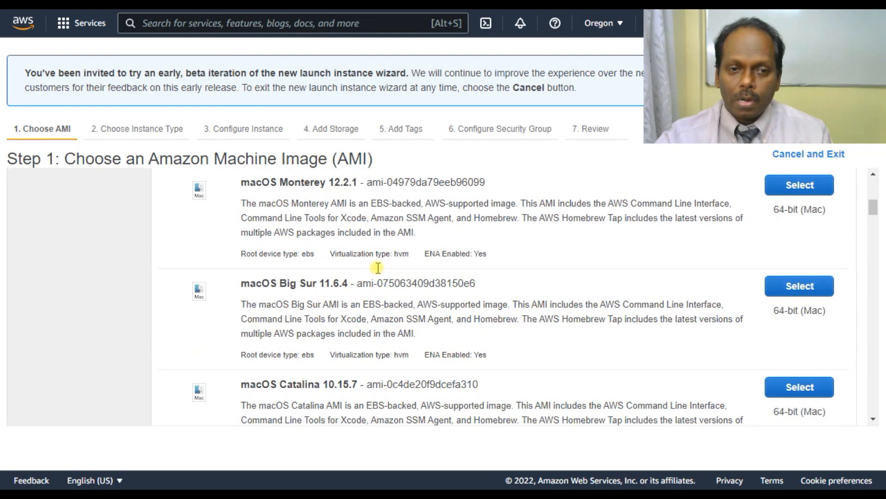
pyautogui.scroll(5, 377, 268)
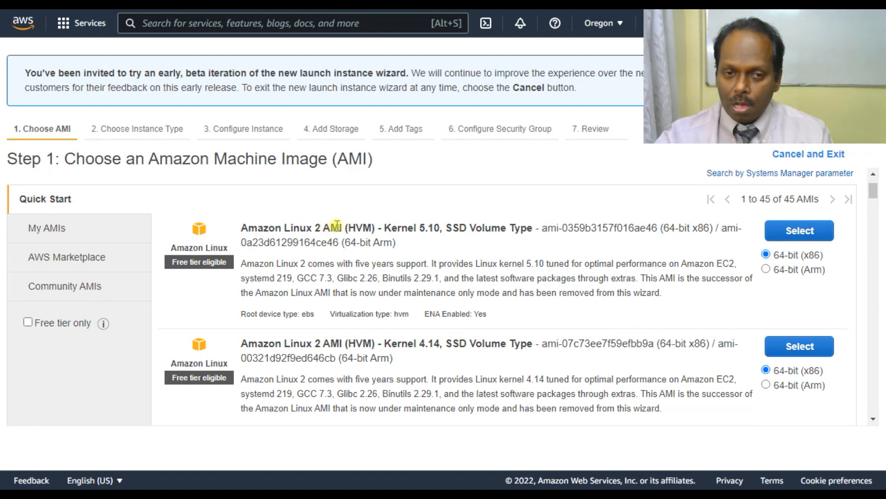
pyautogui.scroll(2, 374, 244)
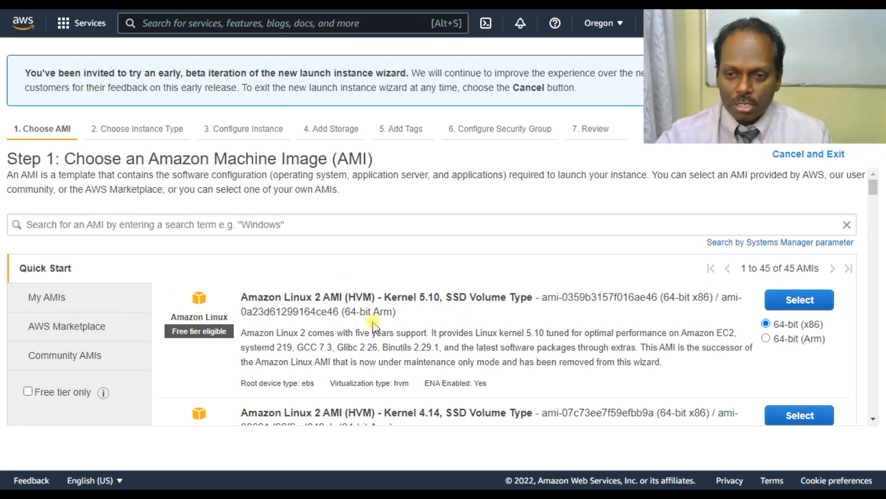
pyautogui.click(800, 300)
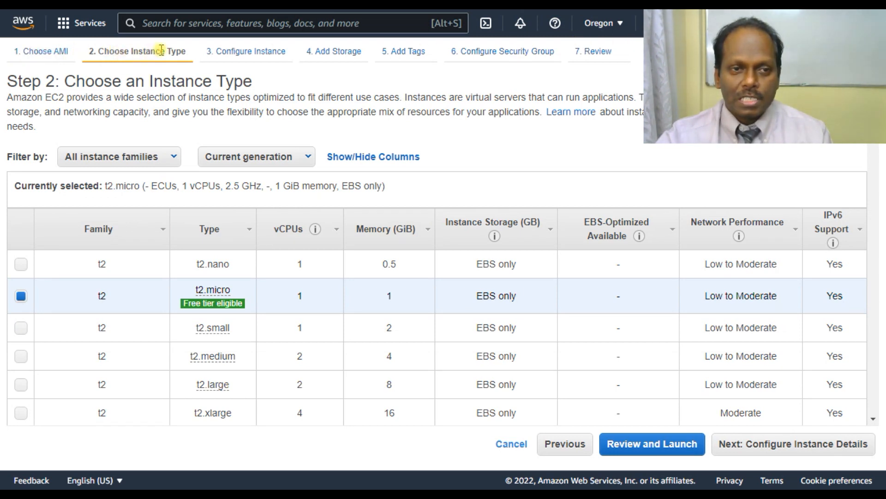
# Step: Switch to the lab instructions PDF and read Step 2, highlighting the "Choose an Instance Type" heading and "t3.micro"
pyautogui.click(97, 7)
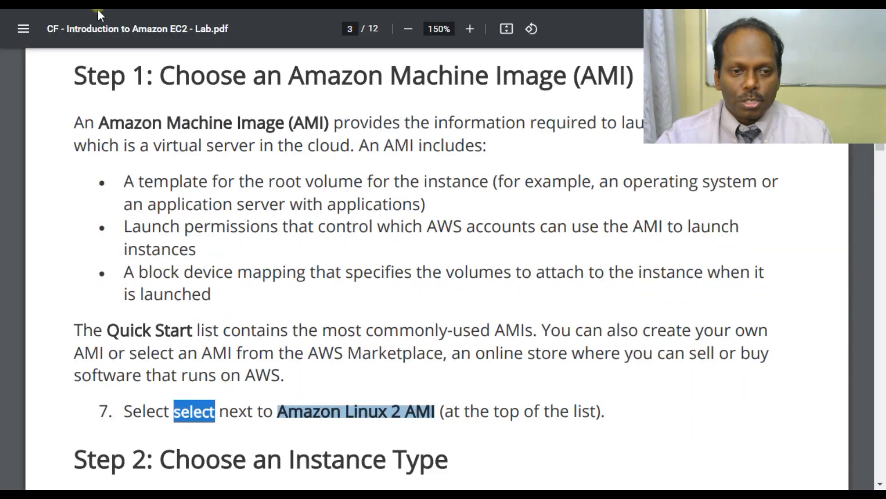
pyautogui.scroll(-6, 284, 379)
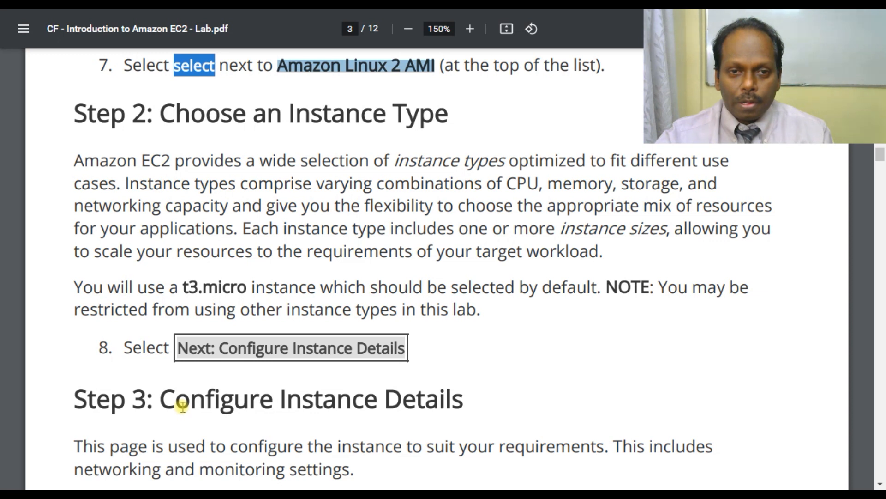
pyautogui.moveTo(200, 125); pyautogui.dragTo(472, 127)
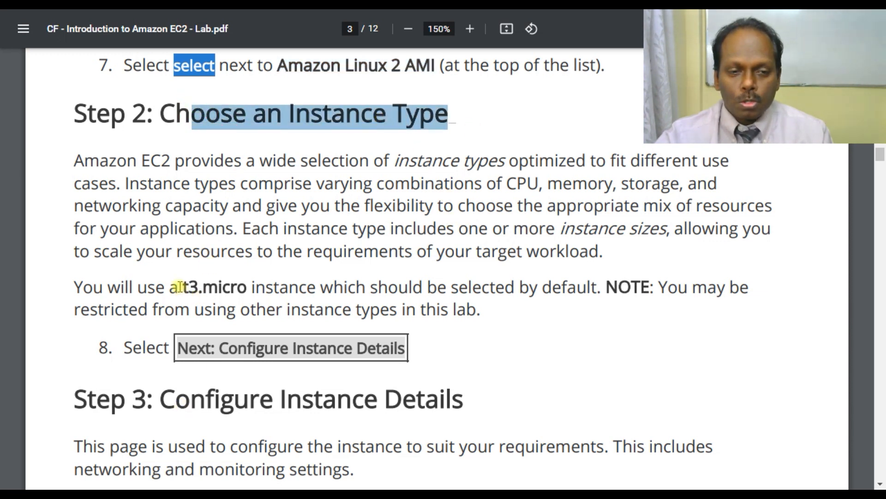
pyautogui.moveTo(184, 285); pyautogui.dragTo(241, 286)
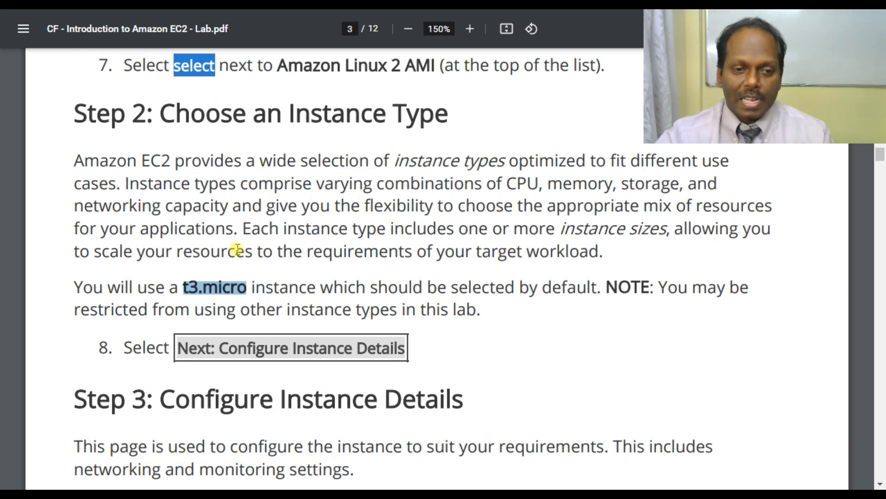
# Step: Switch to the AWS launch wizard, select the t3.micro instance type and continue to Configure Instance Details
pyautogui.hotkey('alt', 'Tab')
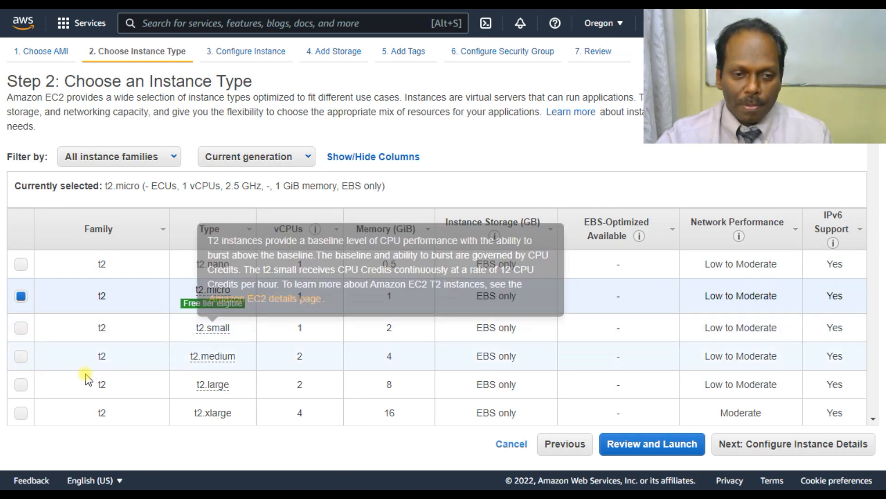
pyautogui.scroll(-3, 115, 334)
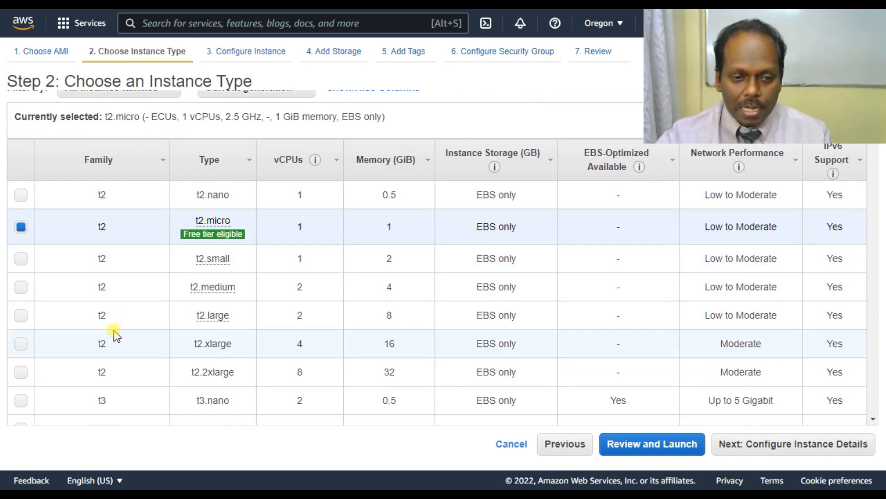
pyautogui.scroll(-3, 115, 334)
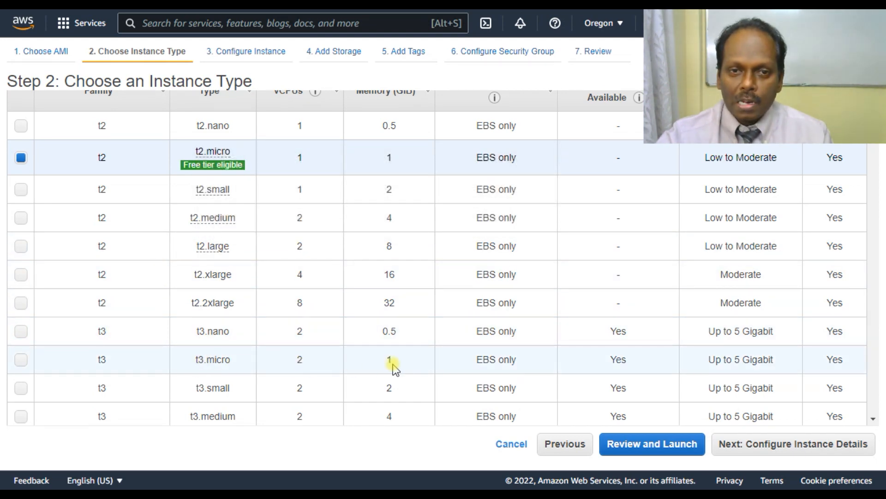
pyautogui.click(20, 360)
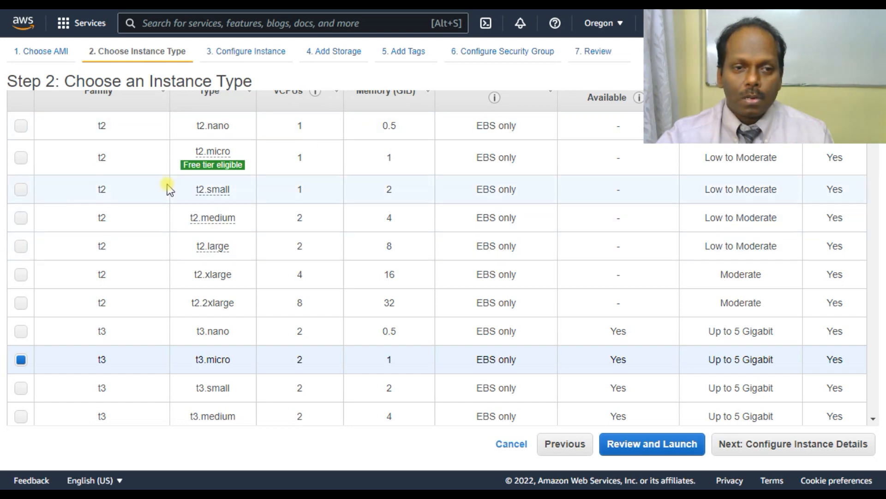
pyautogui.moveTo(209, 163)
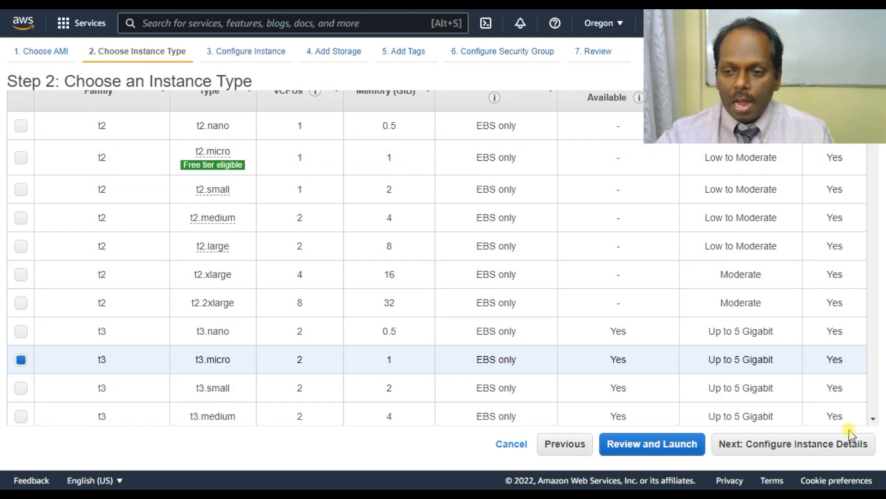
pyautogui.click(841, 446)
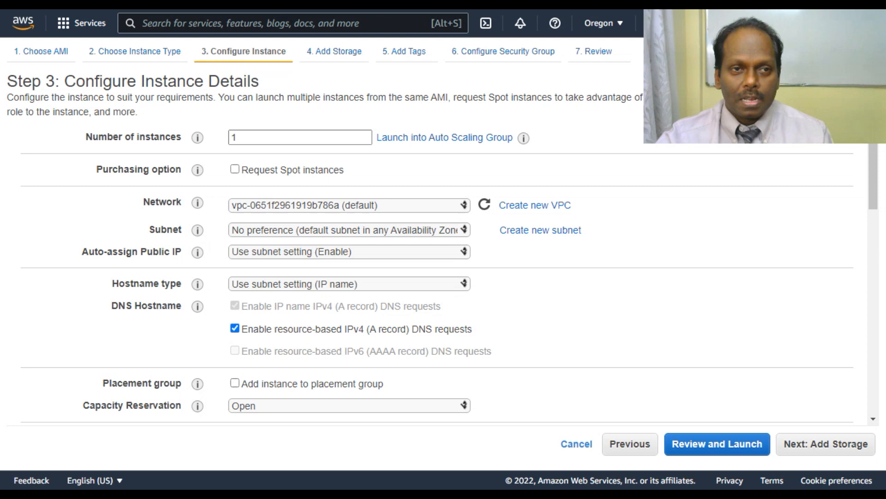
# Step: Switch to the lab instructions PDF and read Step 3, highlighting "Lab VPC" and "Enable termination protection"
pyautogui.click(60, 4)
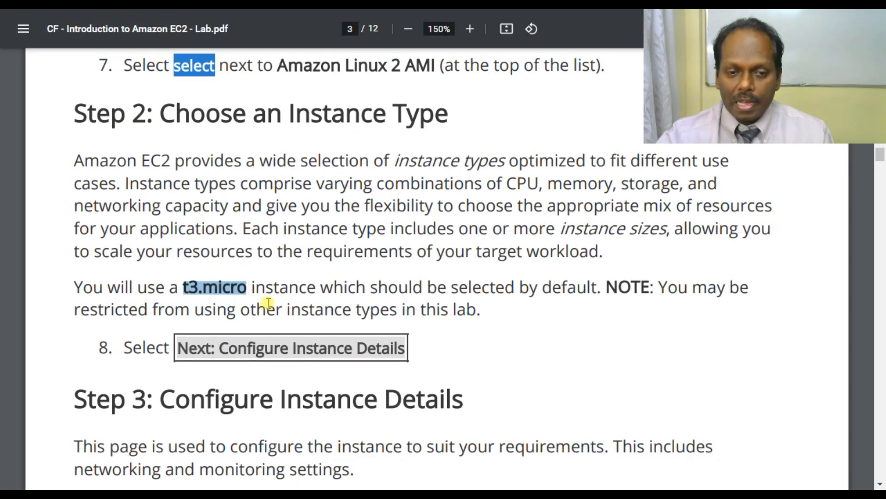
pyautogui.scroll(-7, 351, 288)
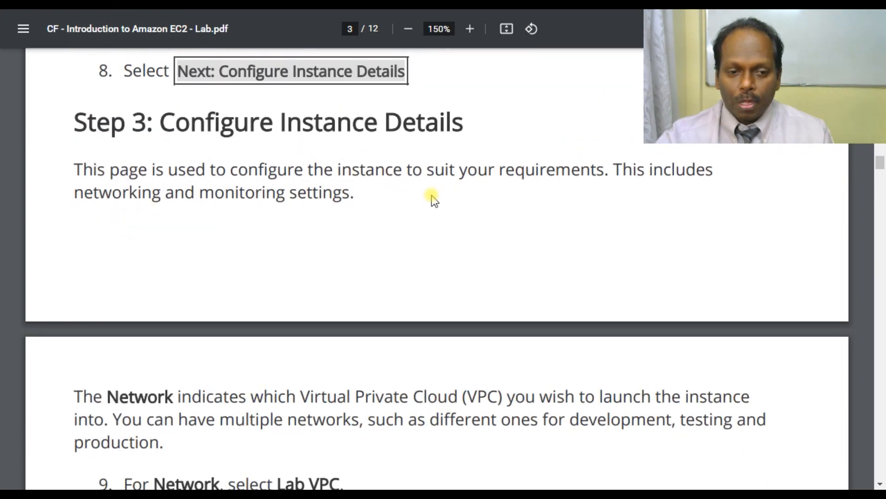
pyautogui.scroll(-5, 434, 199)
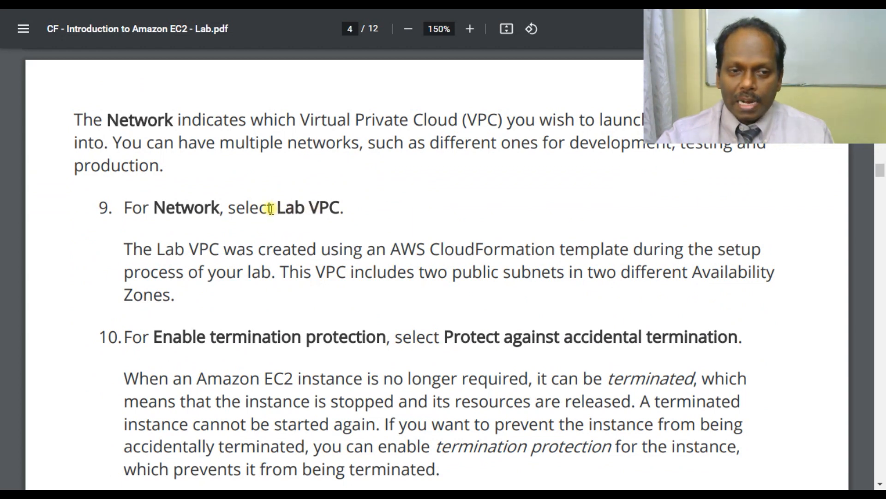
pyautogui.moveTo(274, 206); pyautogui.dragTo(353, 203)
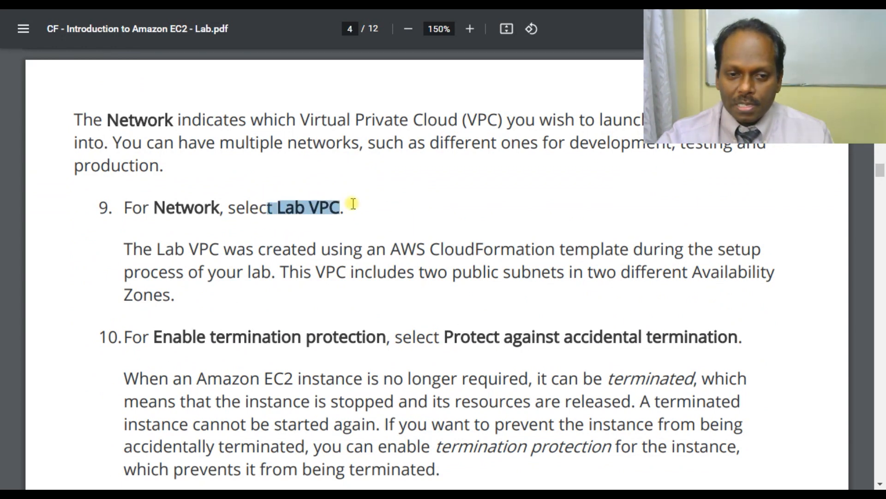
pyautogui.moveTo(156, 338); pyautogui.dragTo(396, 332)
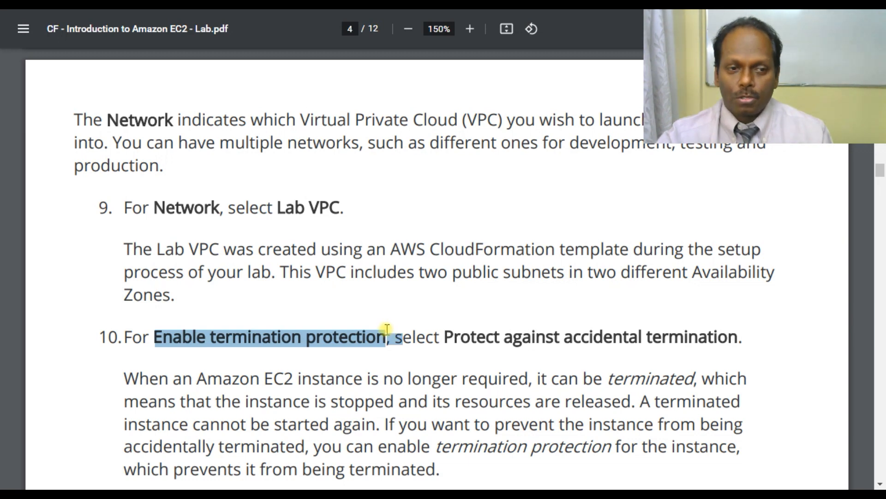
pyautogui.scroll(-2, 387, 328)
pyautogui.scroll(-2, 365, 319)
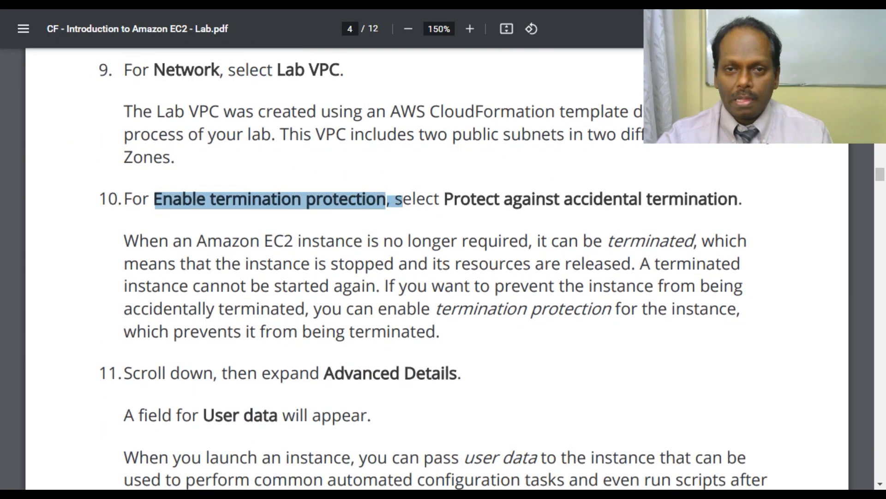
# Step: Switch to the AWS launch wizard and set the instance's network to Lab VPC
pyautogui.click(342, 4)
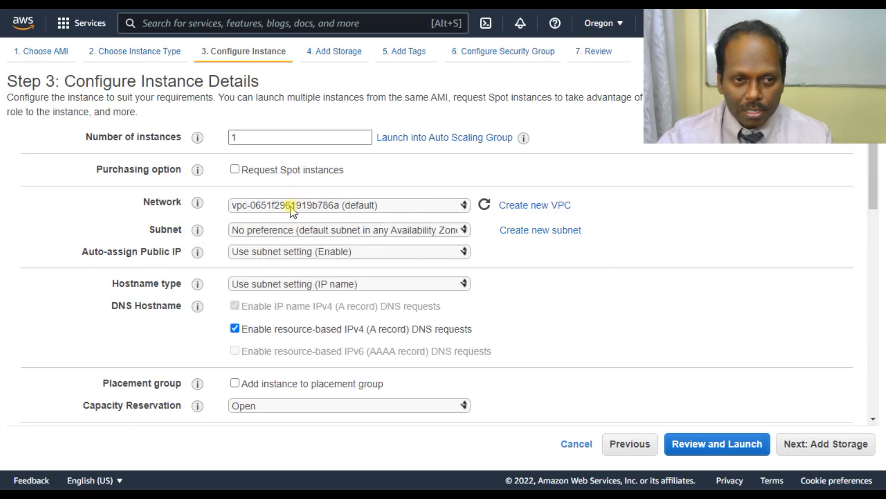
pyautogui.click(259, 208)
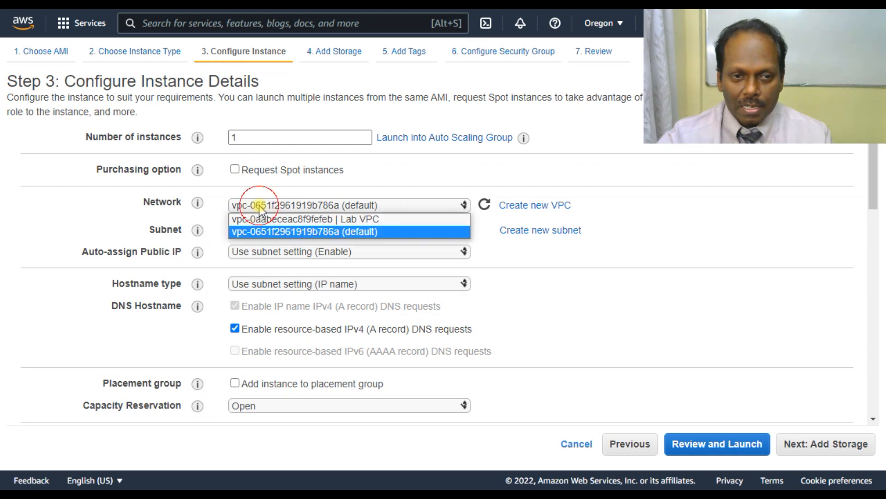
pyautogui.click(259, 206)
pyautogui.click(259, 206)
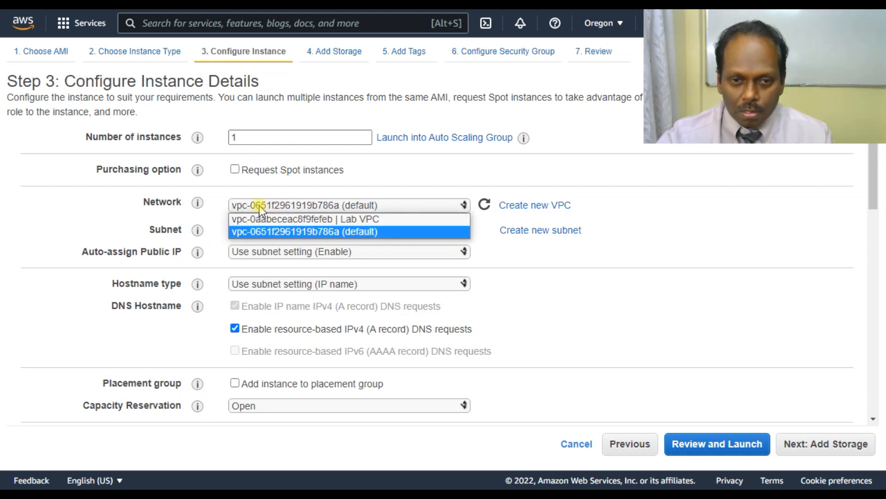
pyautogui.click(353, 219)
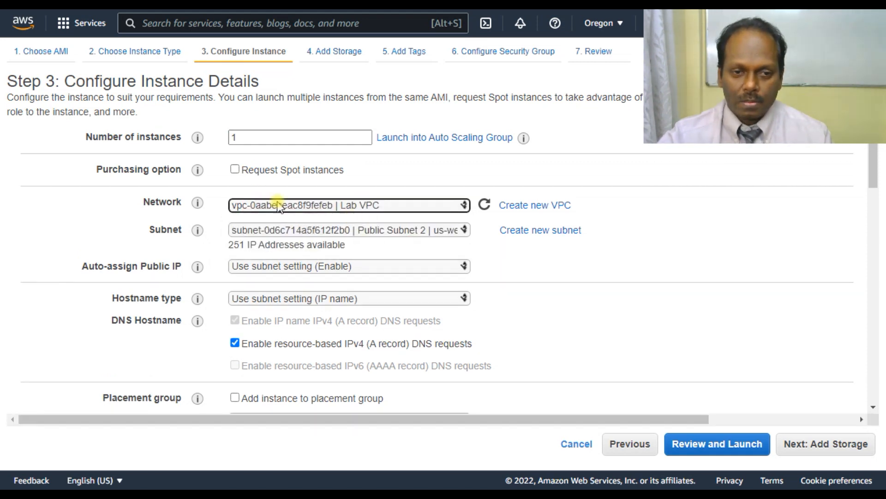
# Step: Enable termination protection so the instance is protected against accidental termination
pyautogui.scroll(-5, 292, 241)
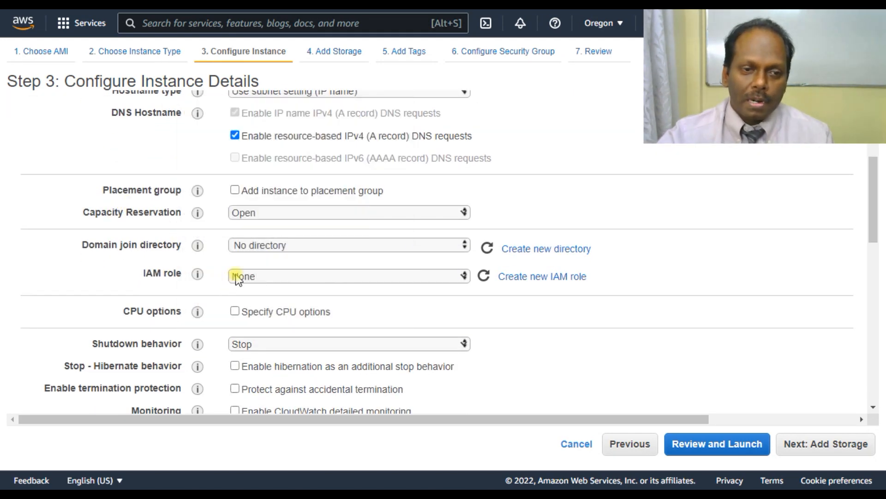
pyautogui.scroll(-3, 245, 275)
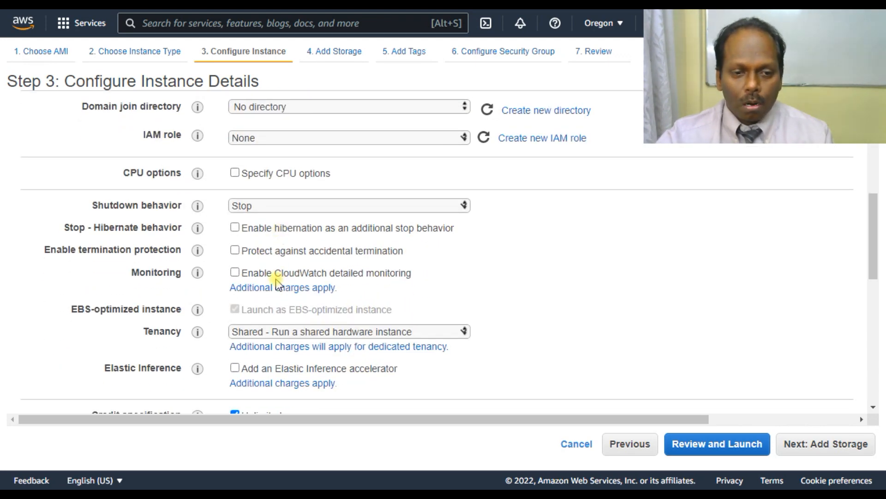
pyautogui.scroll(-2, 277, 280)
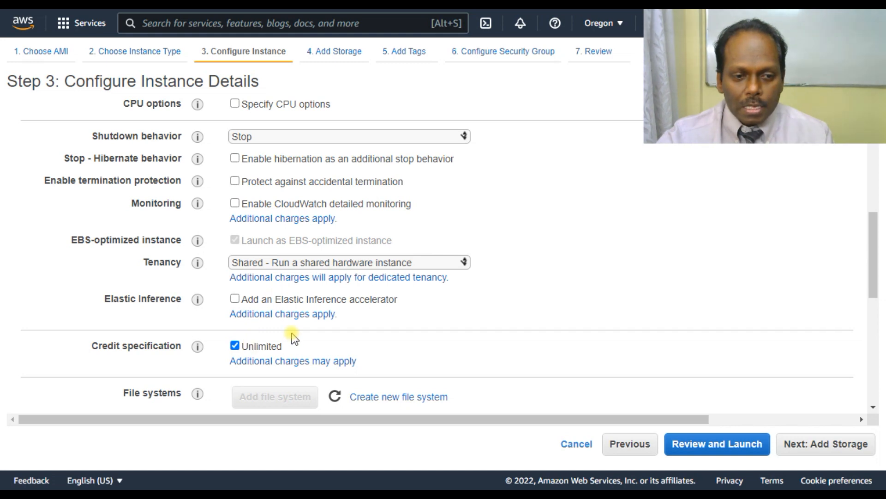
pyautogui.scroll(-2, 294, 338)
pyautogui.scroll(2, 293, 339)
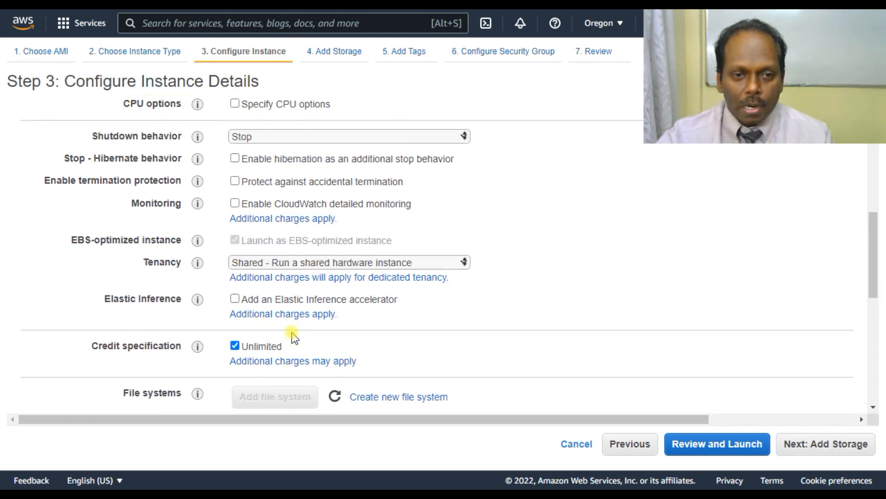
pyautogui.click(235, 181)
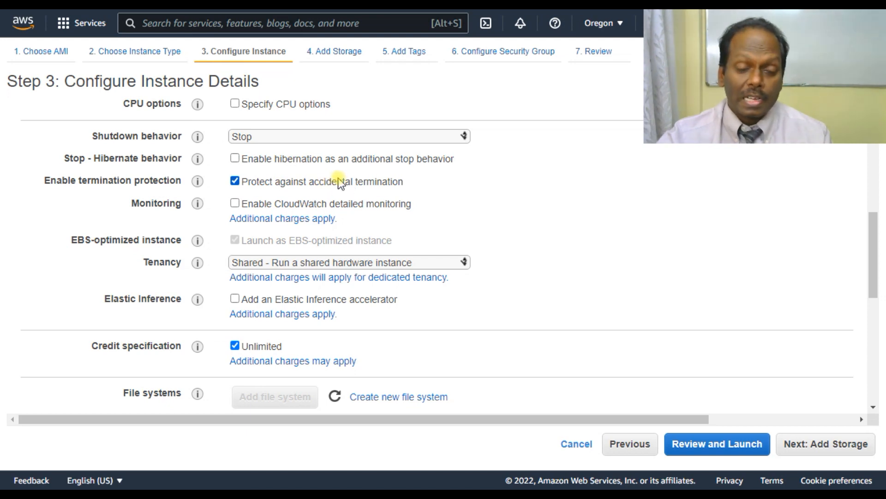
pyautogui.scroll(-7, 430, 307)
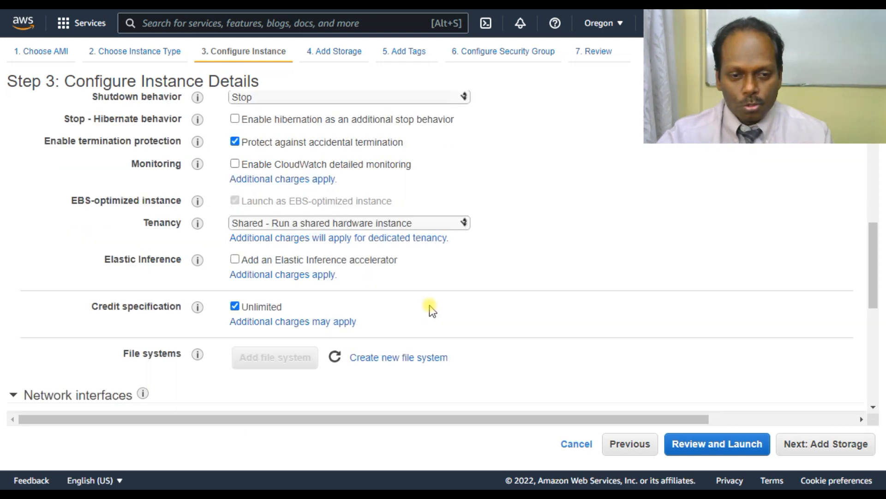
# Step: Locate the empty User data field, then switch to the lab instructions PDF and copy the httpd bash script from item 12
pyautogui.scroll(-1, 429, 306)
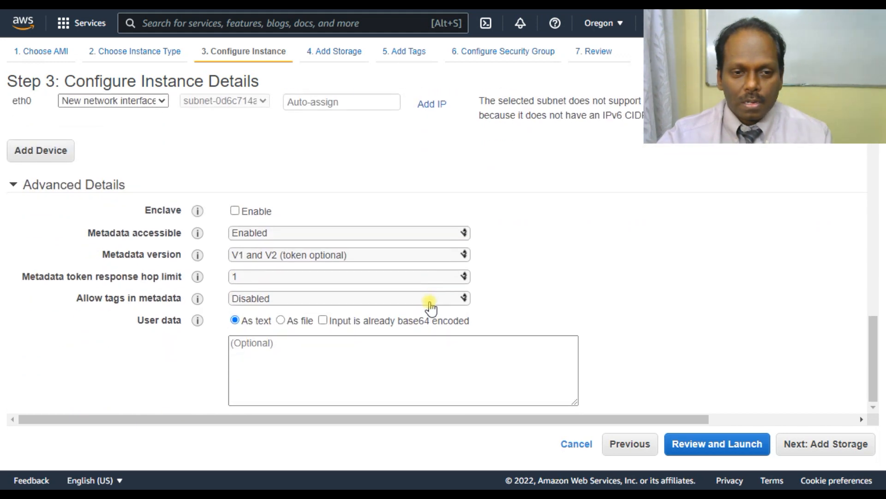
pyautogui.click(238, 346)
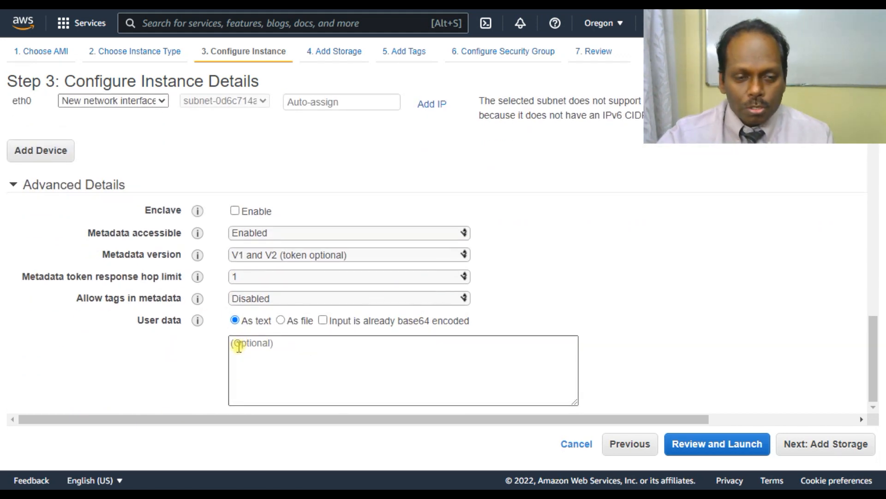
pyautogui.click(241, 342)
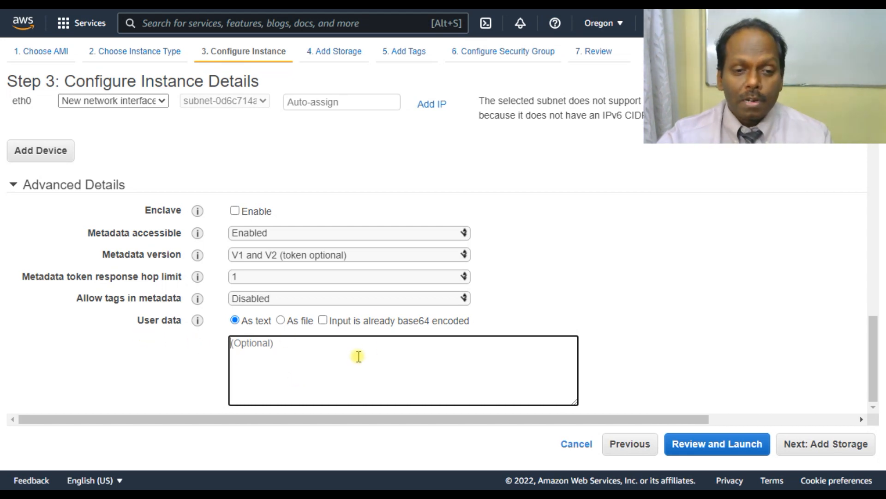
pyautogui.hotkey('alt', 'Tab')
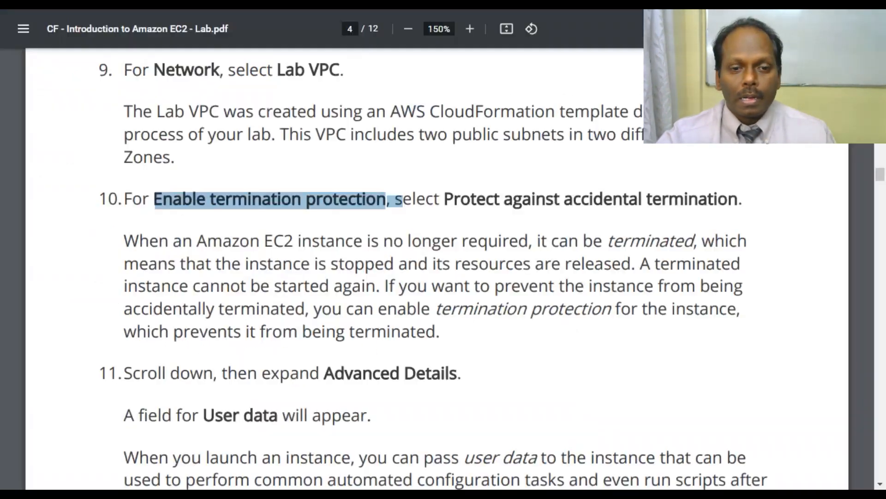
pyautogui.scroll(-9, 306, 323)
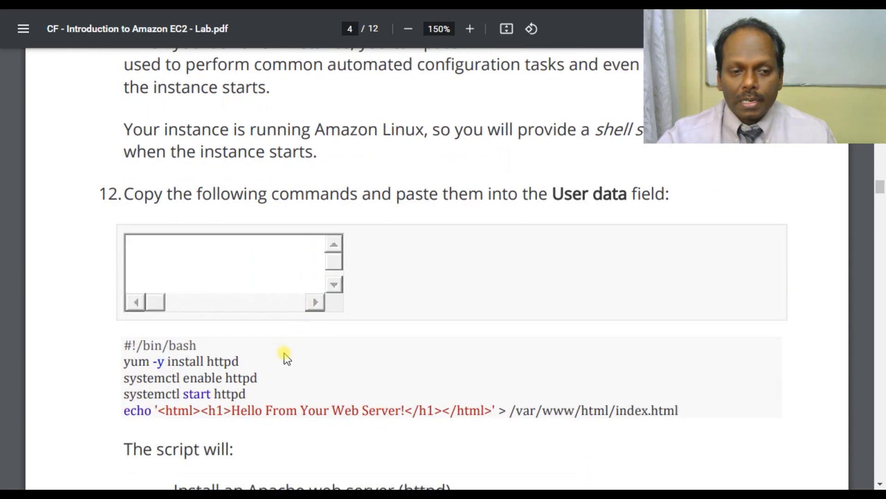
pyautogui.moveTo(124, 345); pyautogui.dragTo(688, 404)
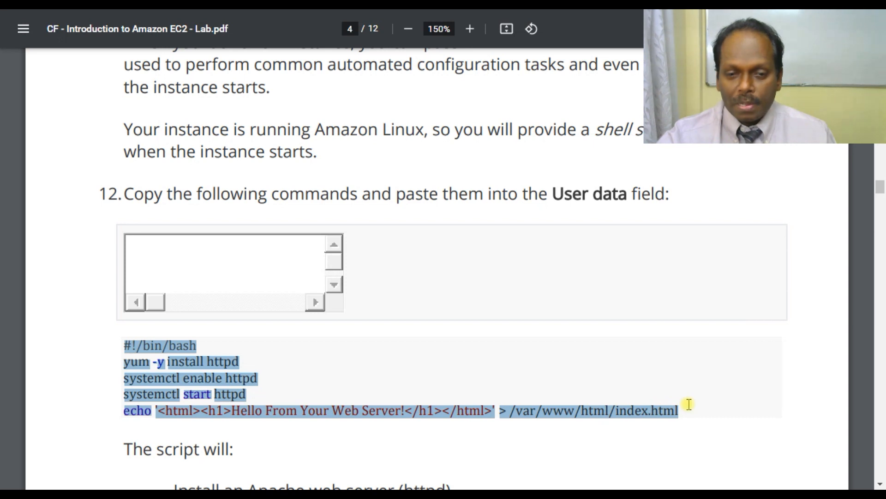
pyautogui.rightClick(170, 344)
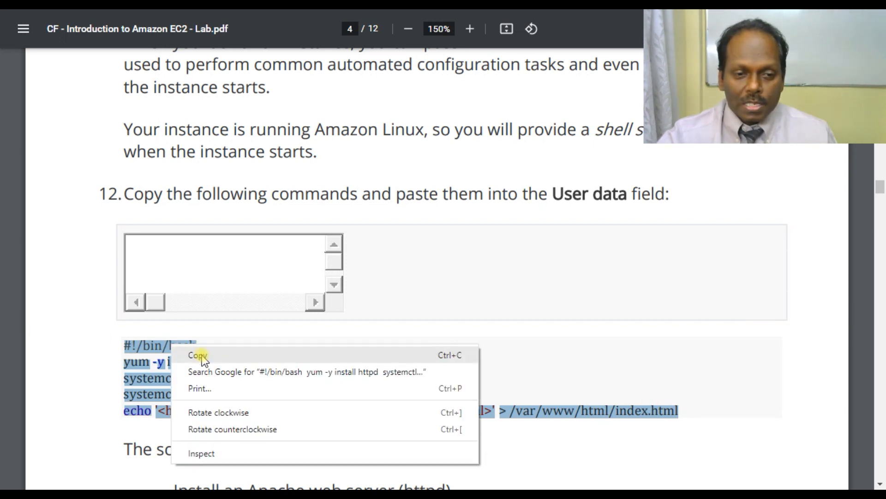
pyautogui.click(199, 356)
# Step: Switch to the AWS launch wizard, paste the script into User data, and continue past the default storage to Add Tags
pyautogui.hotkey('alt', 'Tab')
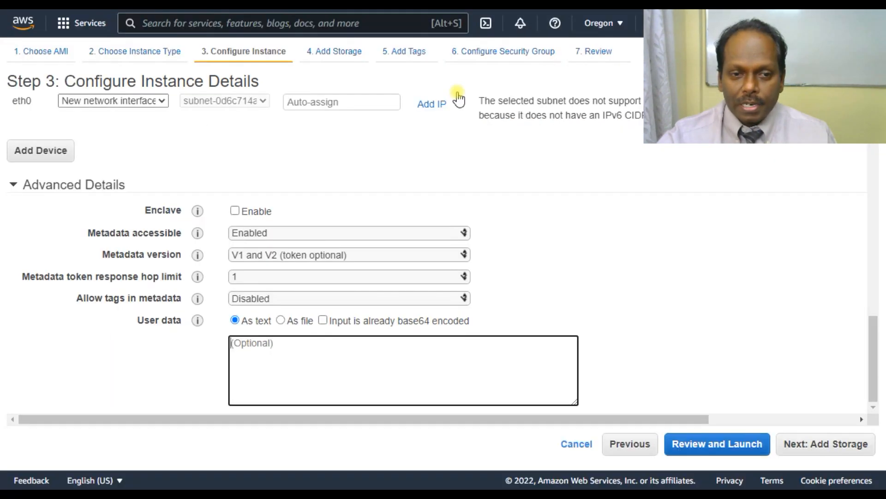
pyautogui.click(296, 346)
pyautogui.hotkey('ctrl', 'v')
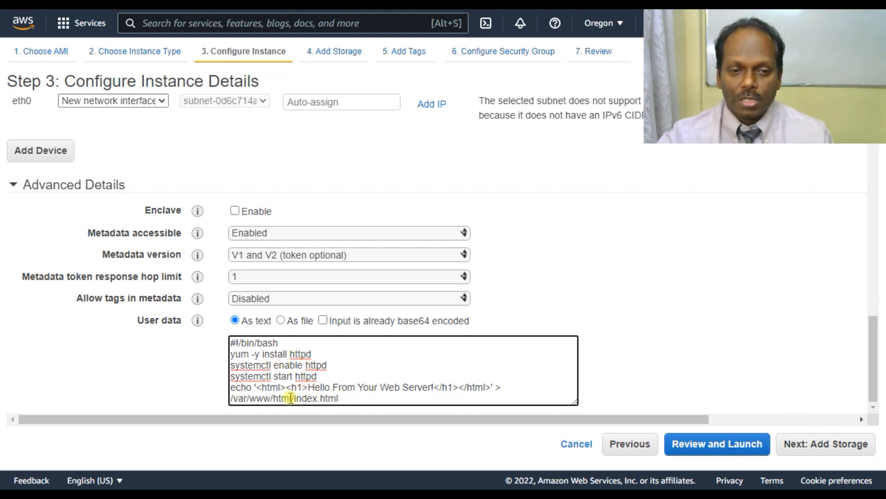
pyautogui.click(839, 445)
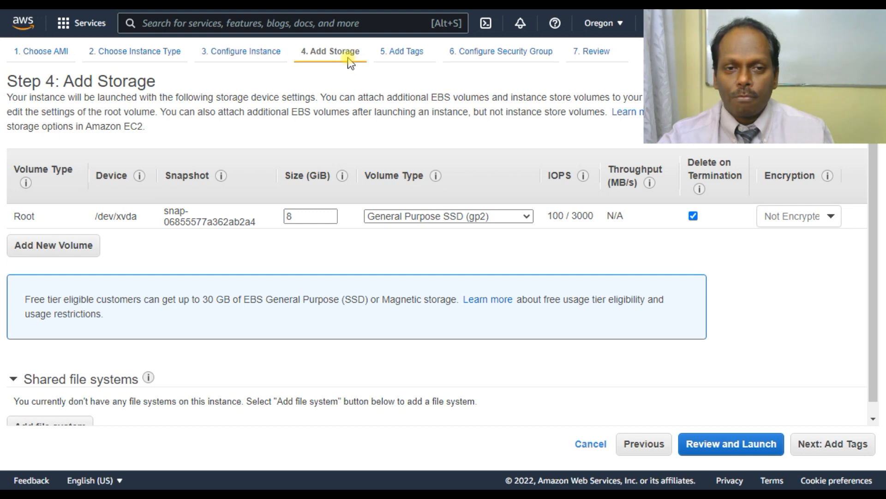
pyautogui.click(838, 444)
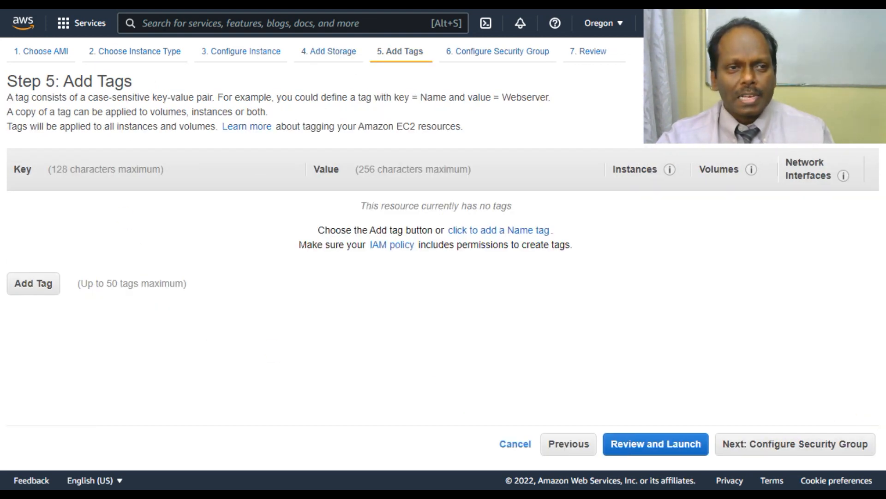
# Step: Switch to the lab instructions PDF and read Steps 4 and 5, highlighting the tag value "Web Server"
pyautogui.click(93, 4)
pyautogui.scroll(-1, 442, 428)
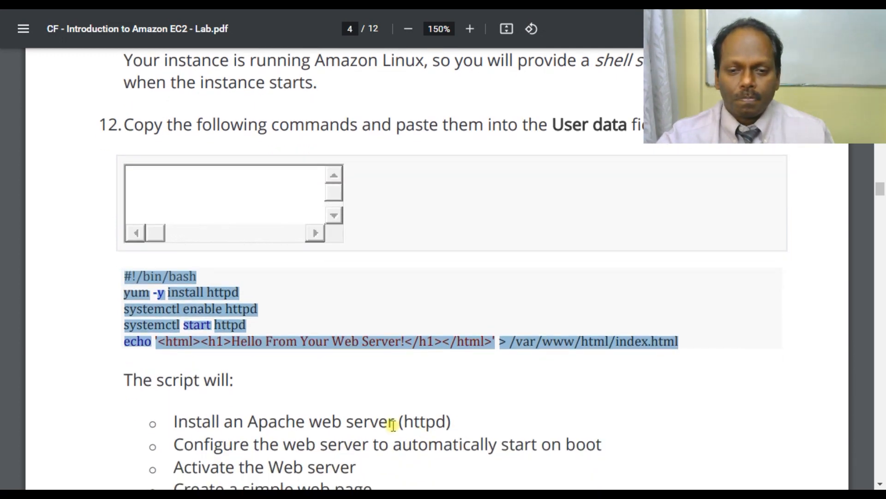
pyautogui.scroll(-10, 391, 422)
pyautogui.scroll(-1, 342, 200)
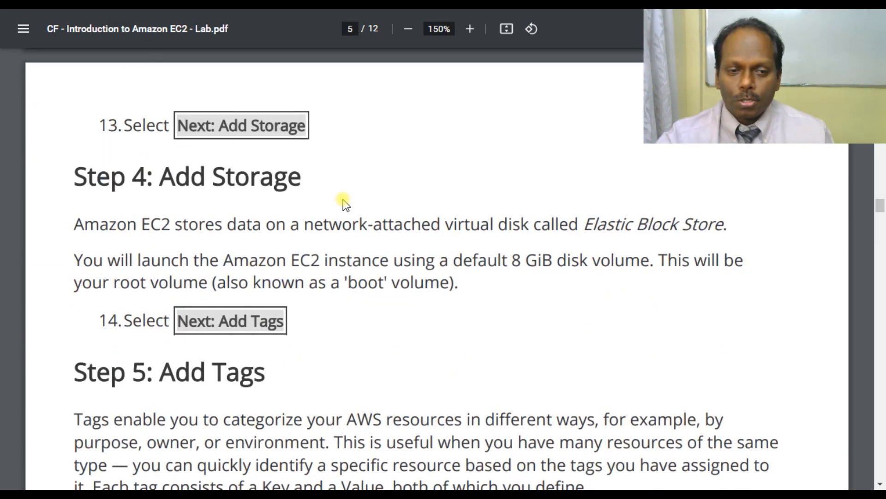
pyautogui.scroll(-3, 382, 392)
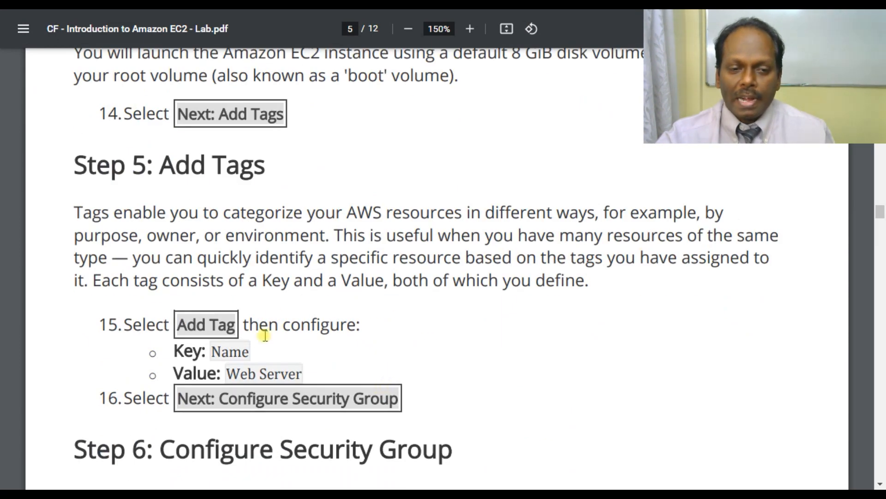
pyautogui.moveTo(216, 352); pyautogui.dragTo(290, 367)
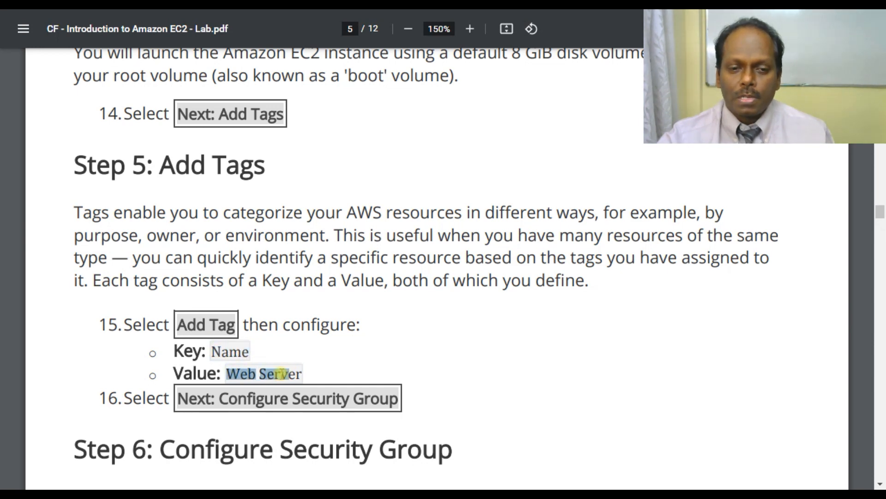
# Step: Switch to the AWS launch wizard, add a tag with key Name and value WebServer, and continue to Configure Security Group
pyautogui.hotkey('alt', 'Tab')
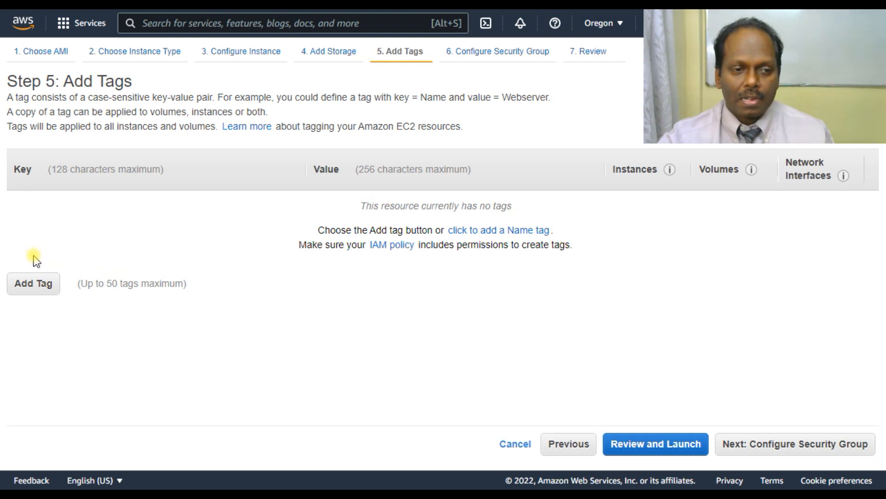
pyautogui.click(33, 282)
pyautogui.click(57, 211)
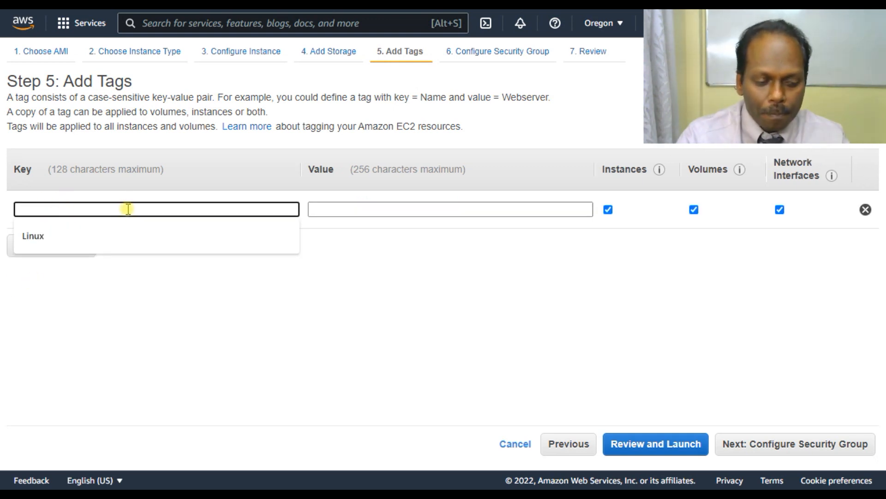
pyautogui.write('Name')
pyautogui.press('Tab')
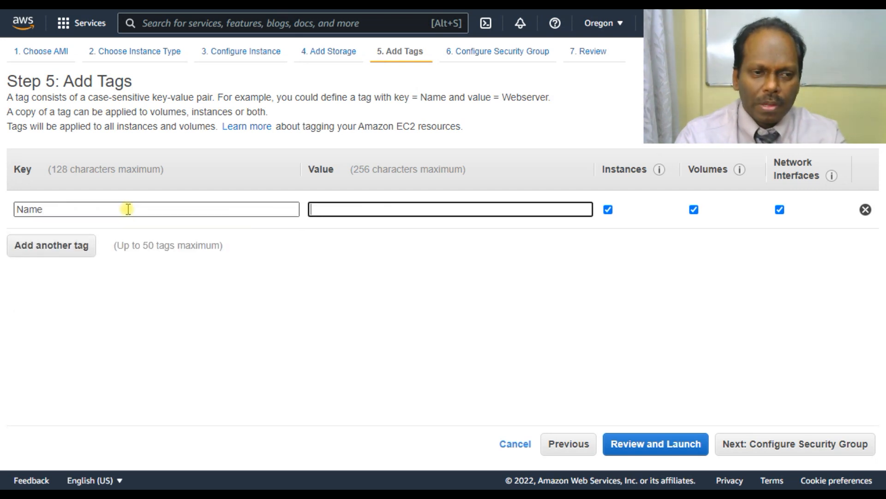
pyautogui.write('WebServer')
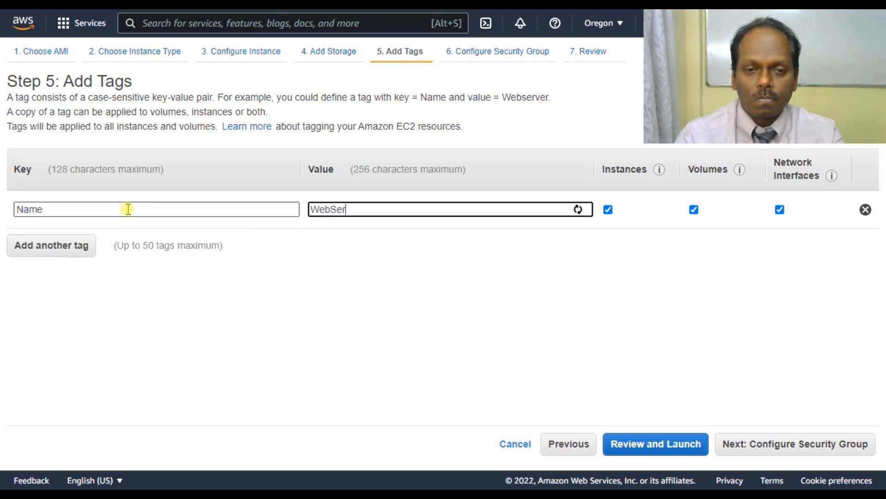
pyautogui.click(805, 451)
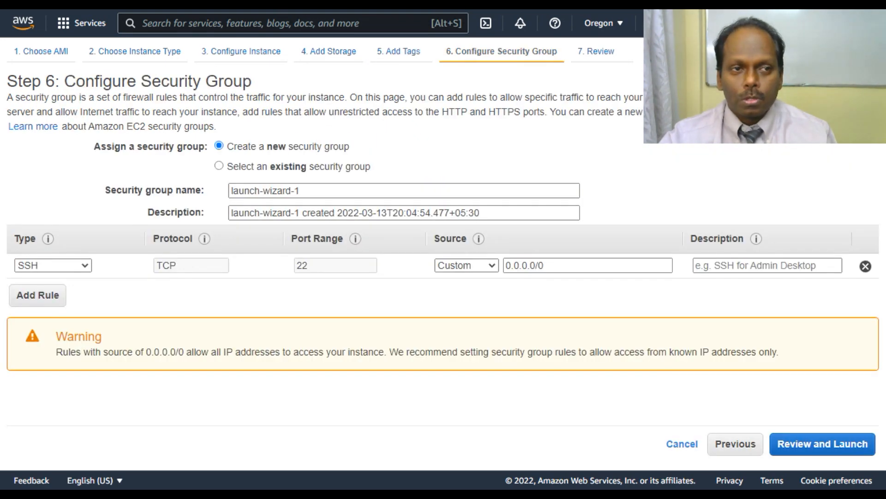
# Step: Switch to the lab instructions PDF and read Step 6, highlighting the sentence about removing SSH access
pyautogui.hotkey('ctrl', 'Tab')
pyautogui.scroll(-7, 265, 254)
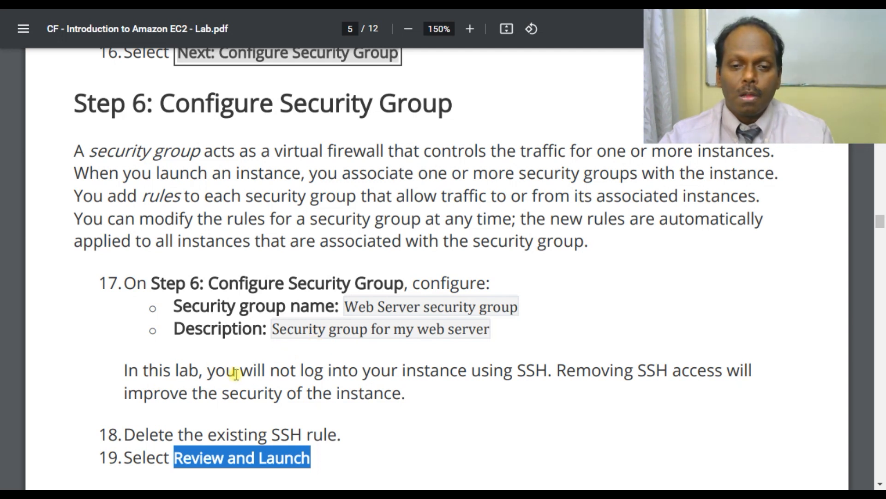
pyautogui.moveTo(549, 370); pyautogui.dragTo(747, 371)
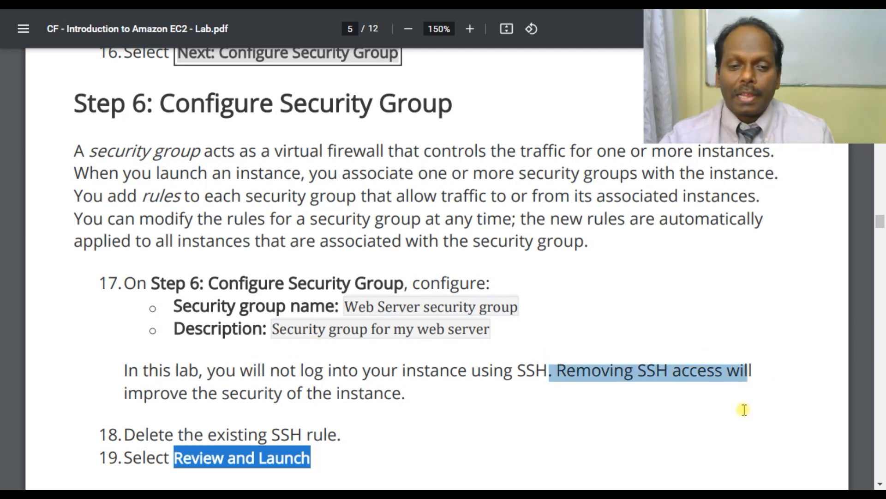
# Step: Switch to the AWS launch wizard, delete the SSH rule from the new security group, and continue to Review Instance Launch
pyautogui.hotkey('alt', 'Tab')
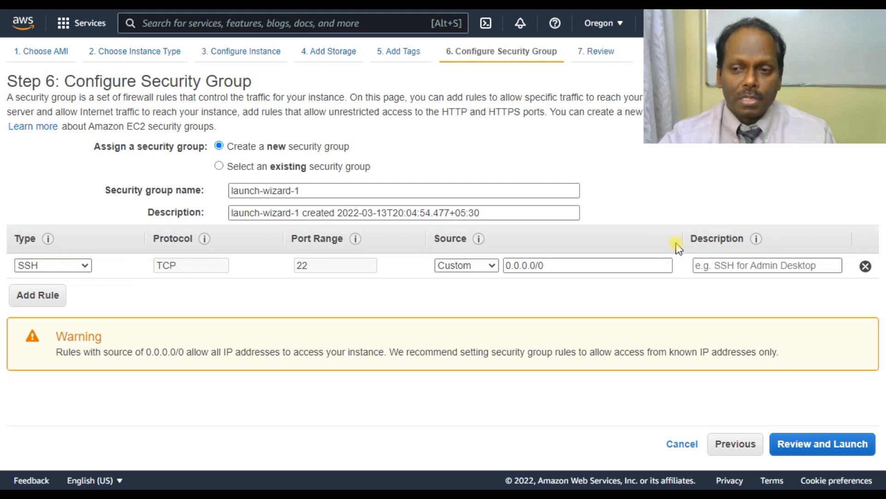
pyautogui.click(865, 266)
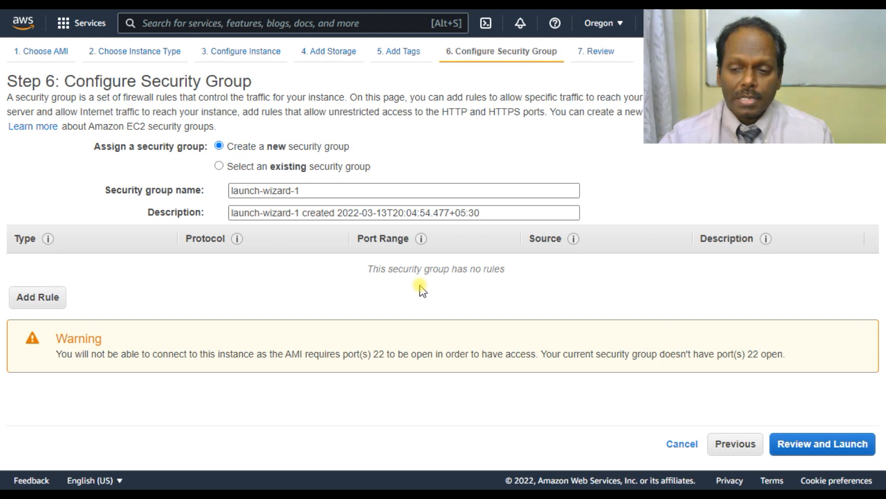
pyautogui.click(822, 445)
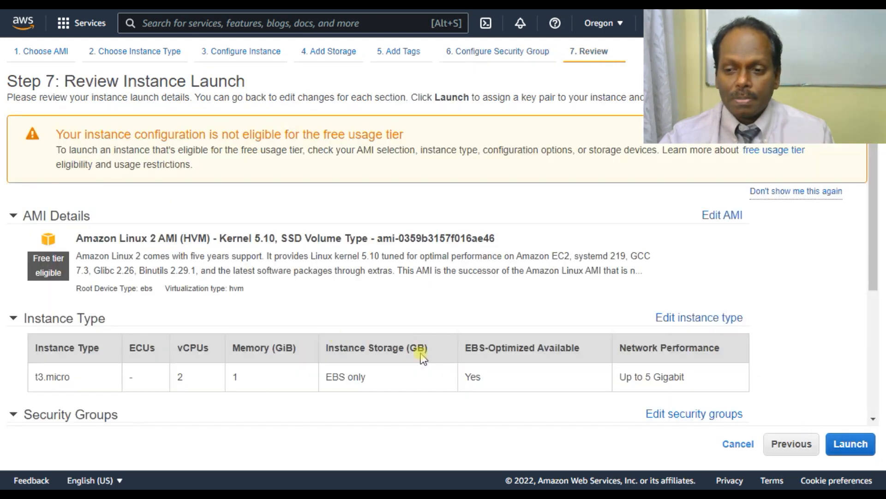
# Step: Review the launch summary, examining the instance type, security group, instance details, storage and tags sections
pyautogui.scroll(-3, 146, 252)
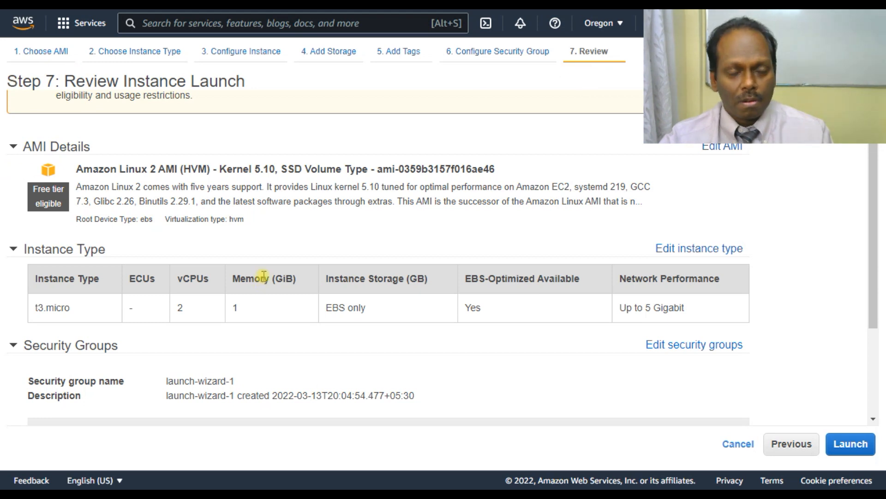
pyautogui.scroll(-3, 300, 196)
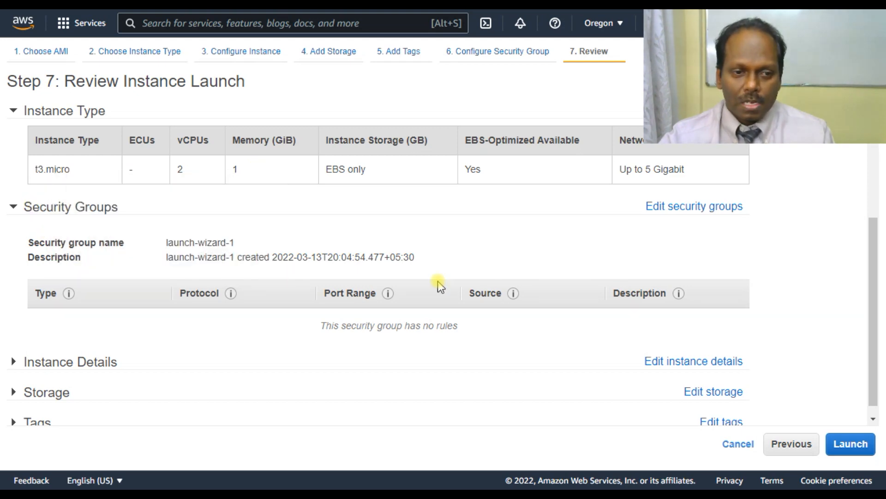
pyautogui.click(99, 347)
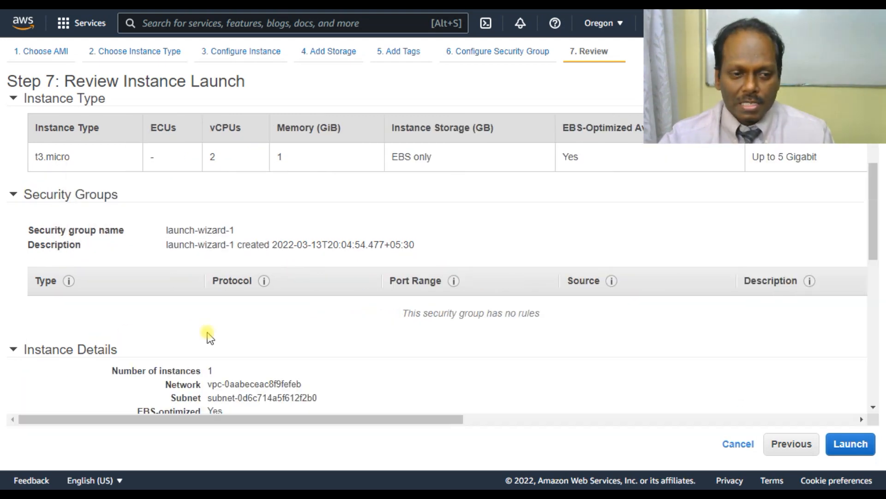
pyautogui.scroll(-3, 222, 320)
pyautogui.scroll(-7, 256, 342)
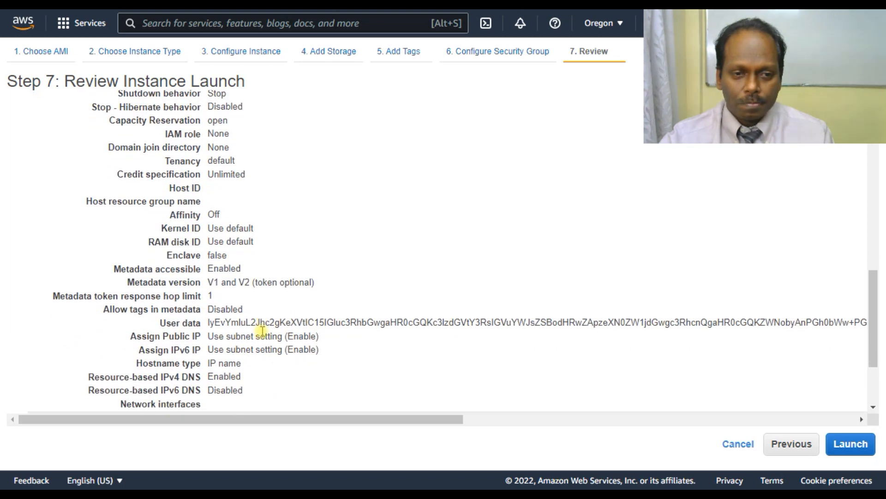
pyautogui.click(21, 367)
pyautogui.scroll(-2, 198, 326)
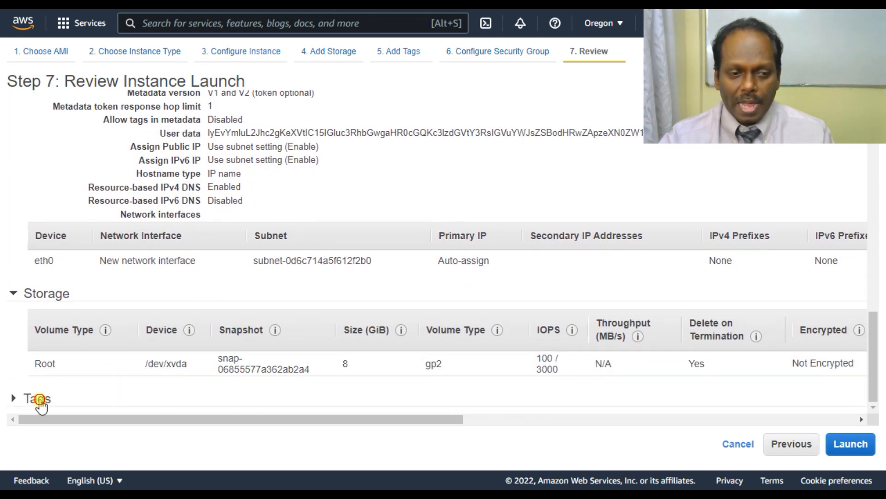
pyautogui.click(37, 400)
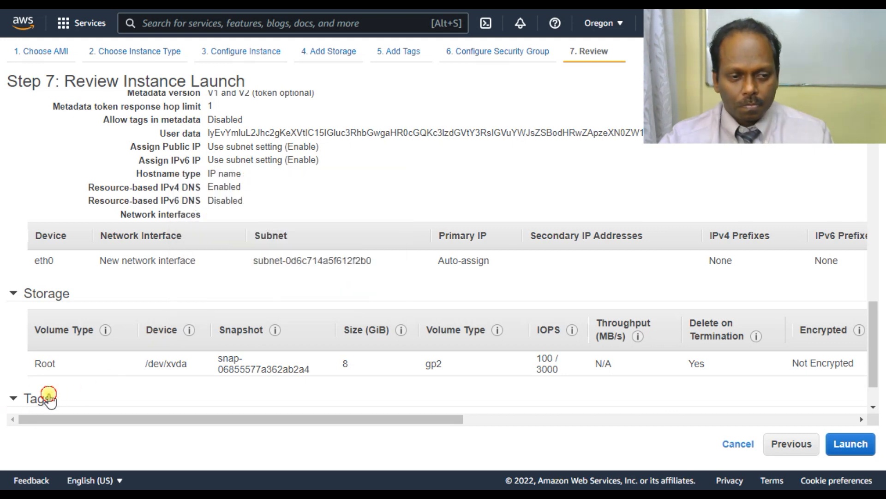
pyautogui.scroll(1, 771, 303)
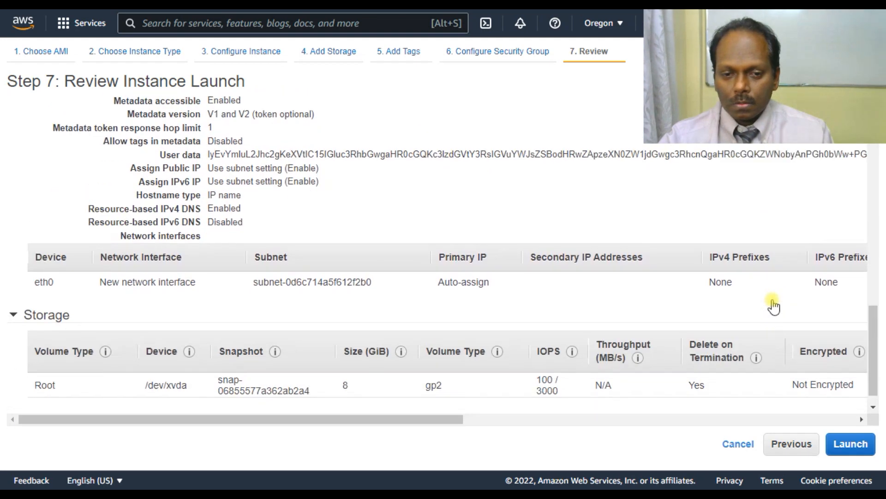
pyautogui.scroll(-1, 773, 304)
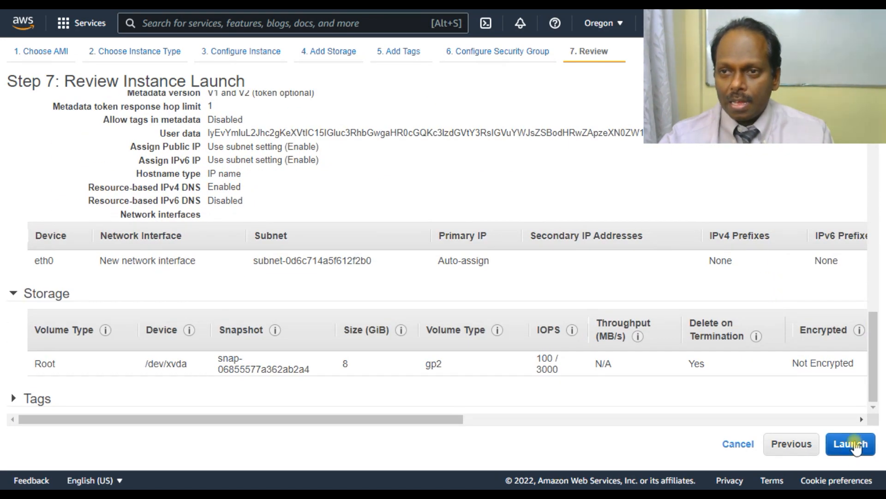
# Step: Launch the instance with the existing vockey | RSA key pair, acknowledging private key access, and open the new WebServer instance's details
pyautogui.click(854, 445)
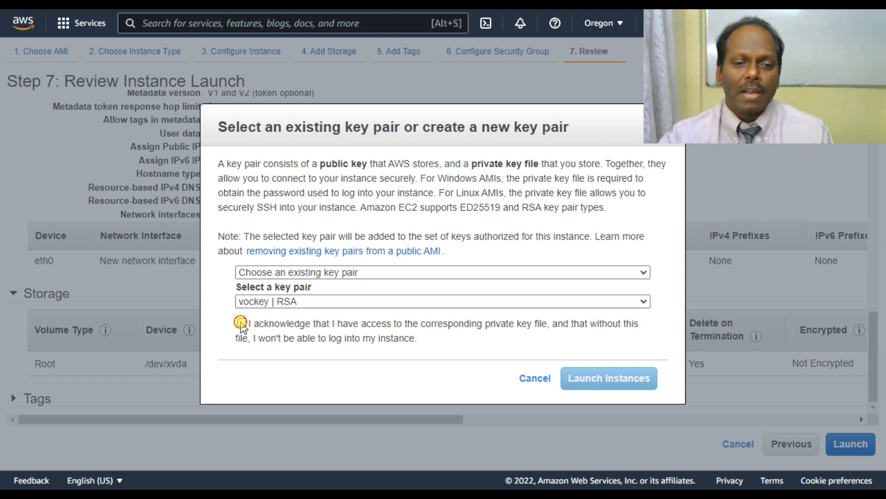
pyautogui.click(240, 323)
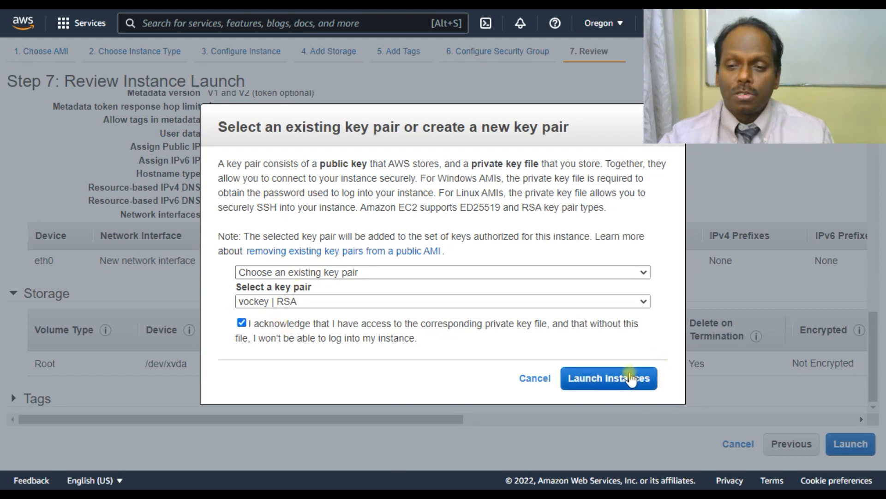
pyautogui.click(631, 379)
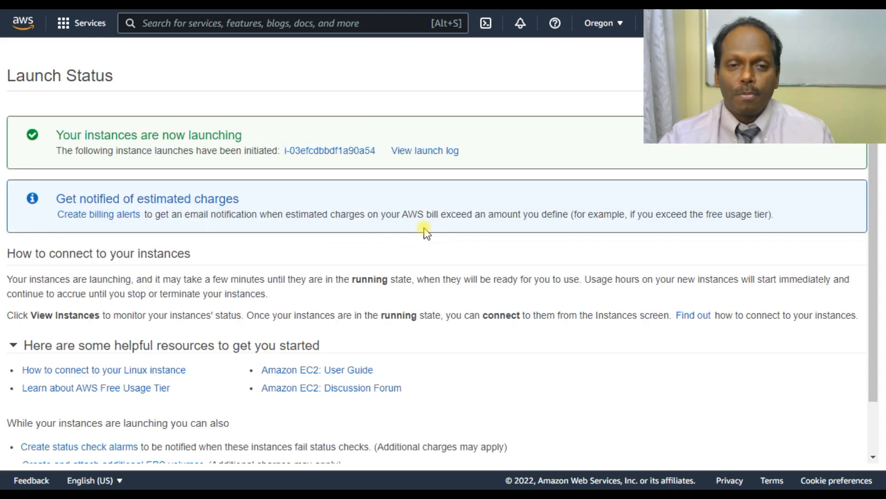
pyautogui.click(333, 152)
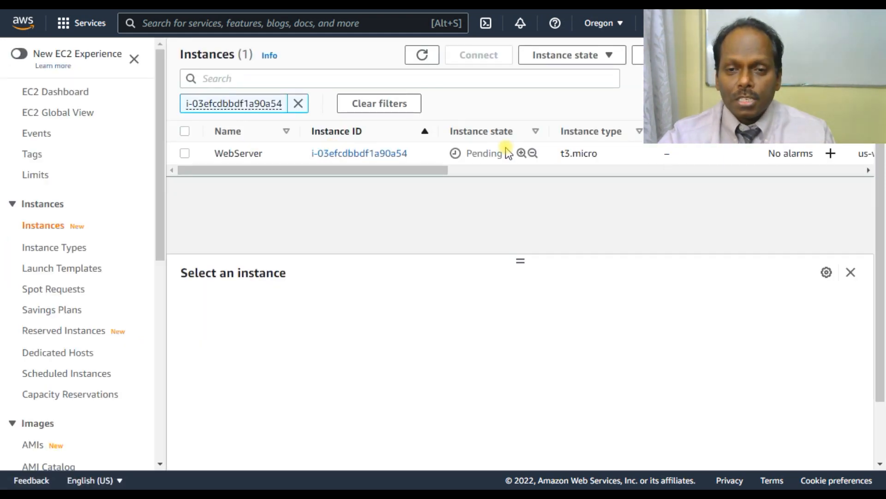
pyautogui.click(209, 153)
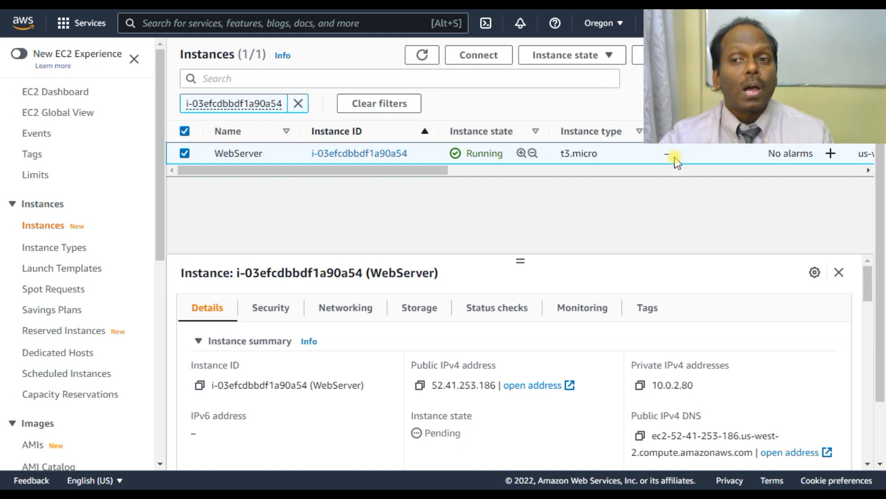
# Step: Switch to the lab instructions PDF and read items 20 to 25, highlighting the required instance state and status checks values
pyautogui.hotkey('ctrl', 'Tab')
pyautogui.scroll(-10, 309, 317)
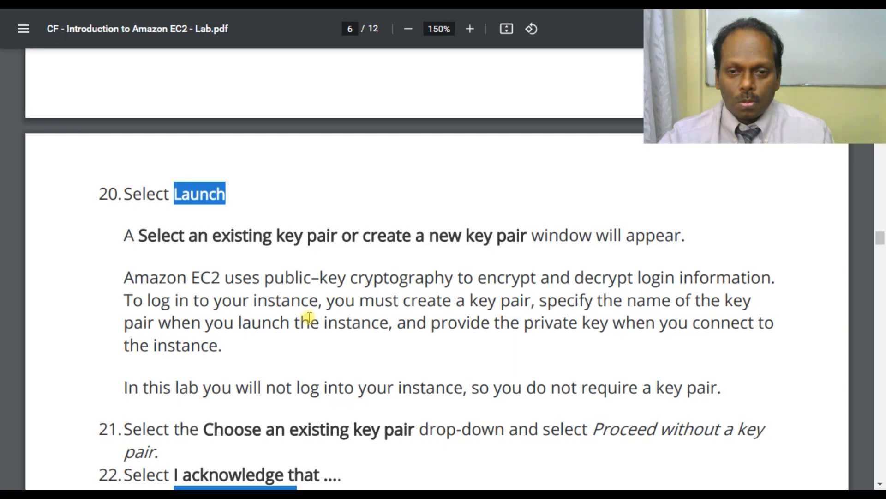
pyautogui.scroll(-2, 308, 317)
pyautogui.scroll(-2, 322, 394)
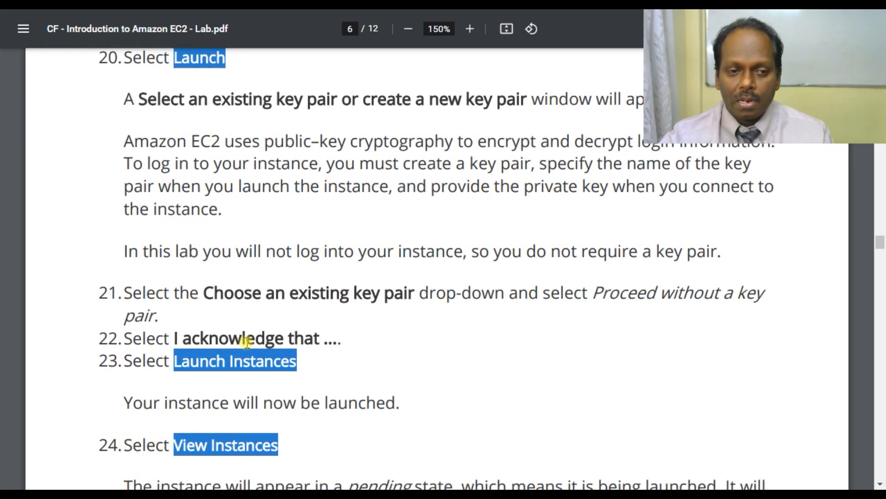
pyautogui.scroll(-10, 392, 338)
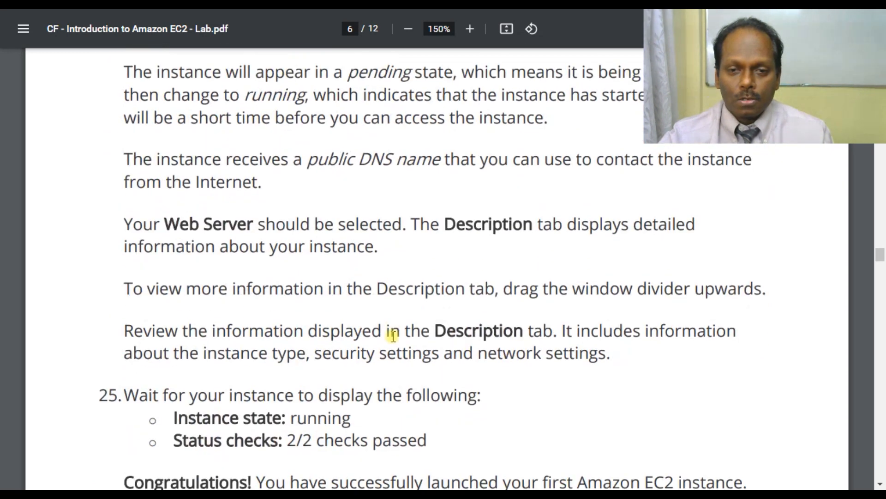
pyautogui.scroll(-8, 393, 336)
pyautogui.scroll(3, 323, 239)
pyautogui.moveTo(293, 212); pyautogui.dragTo(352, 200)
pyautogui.moveTo(288, 233); pyautogui.dragTo(428, 233)
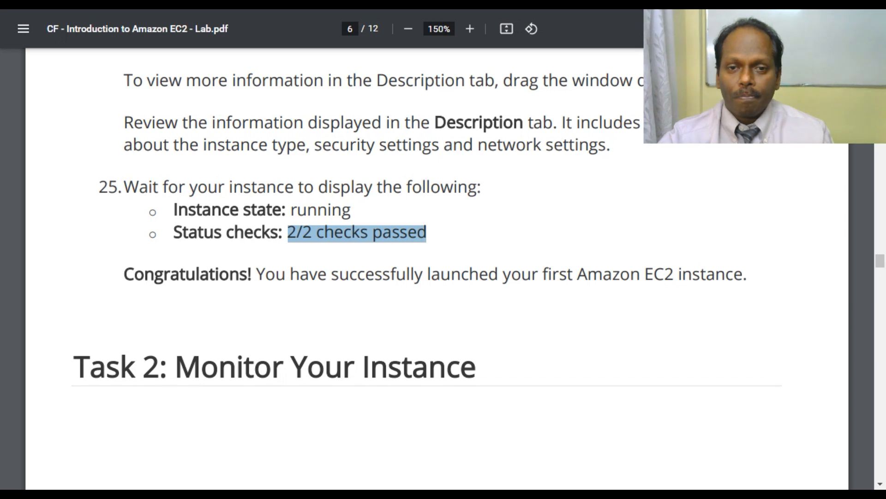
# Step: Switch to the EC2 console, refresh the instance list, and reselect WebServer with its details area enlarged
pyautogui.click(540, 10)
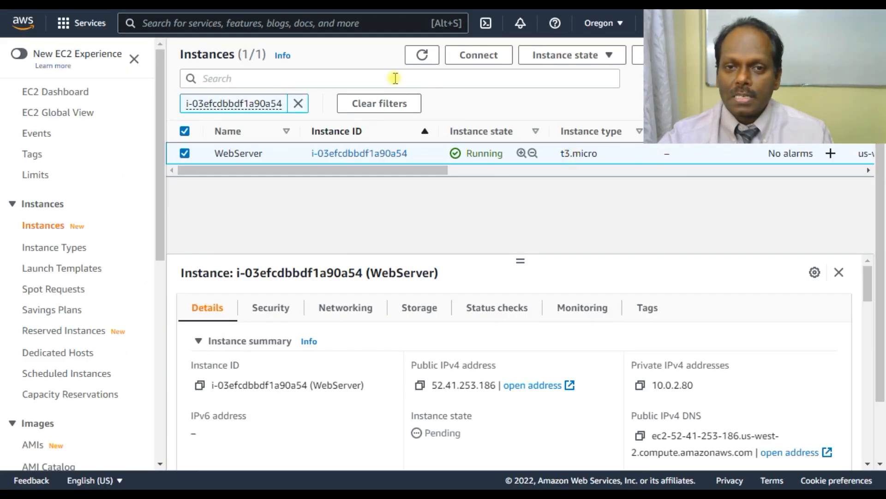
pyautogui.click(421, 56)
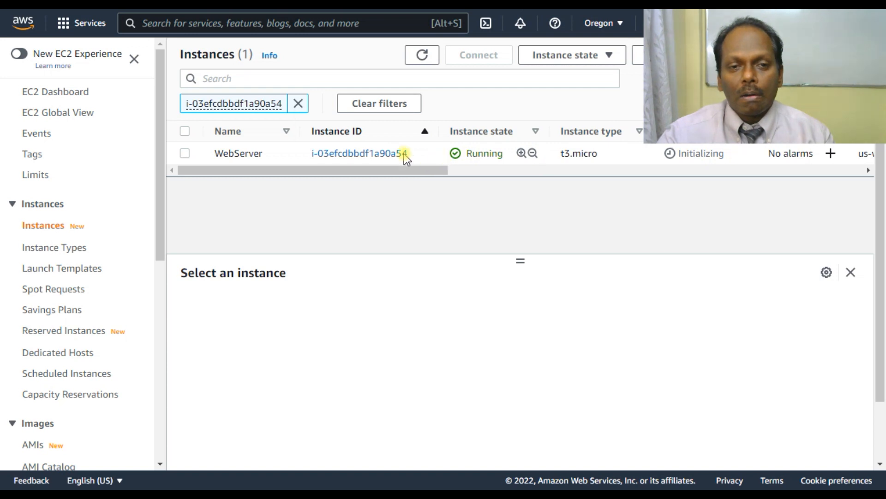
pyautogui.click(183, 154)
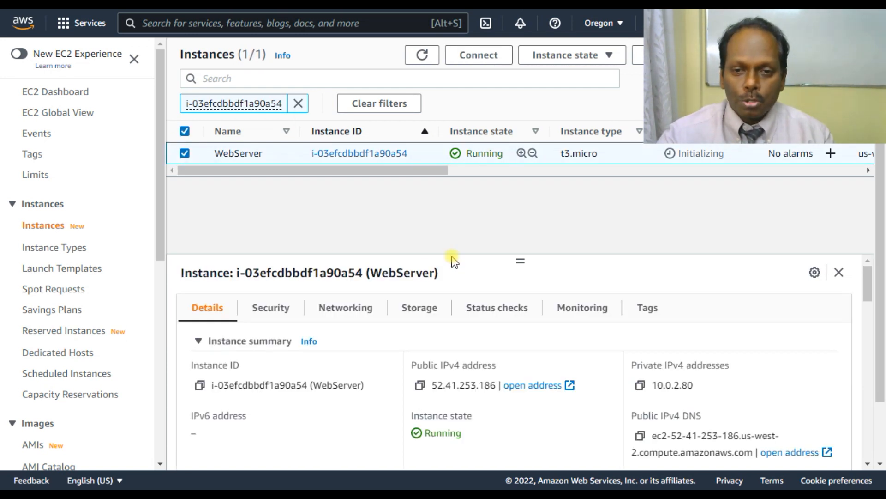
pyautogui.moveTo(519, 258); pyautogui.dragTo(518, 192)
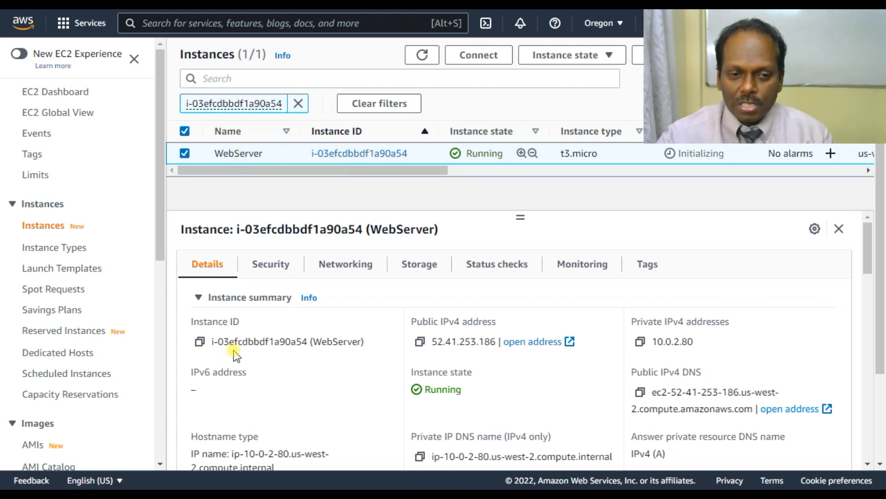
# Step: Copy WebServer's instance ID and its public IPv4 address, and load the address in a new browser tab
pyautogui.click(199, 342)
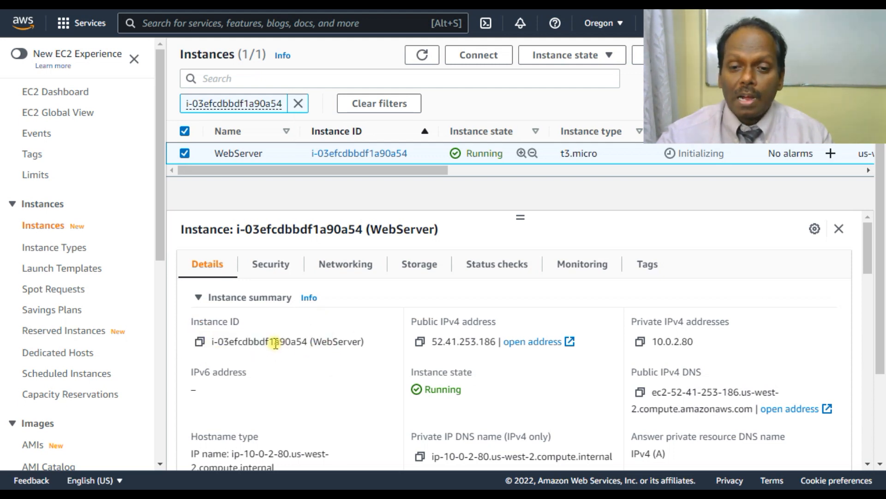
pyautogui.click(419, 342)
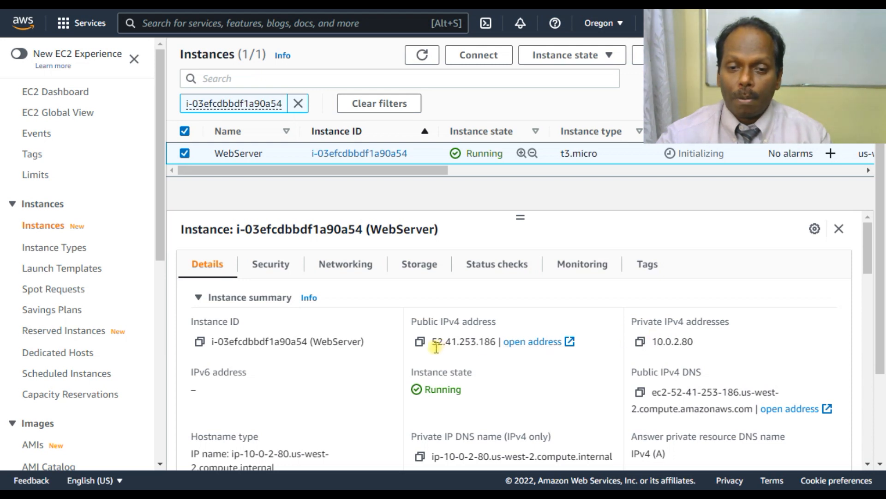
pyautogui.click(419, 341)
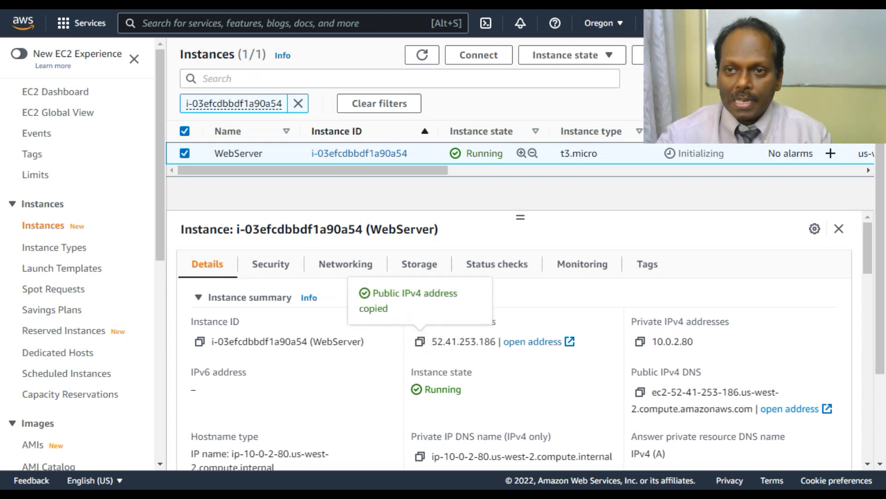
pyautogui.hotkey('ctrl', 't')
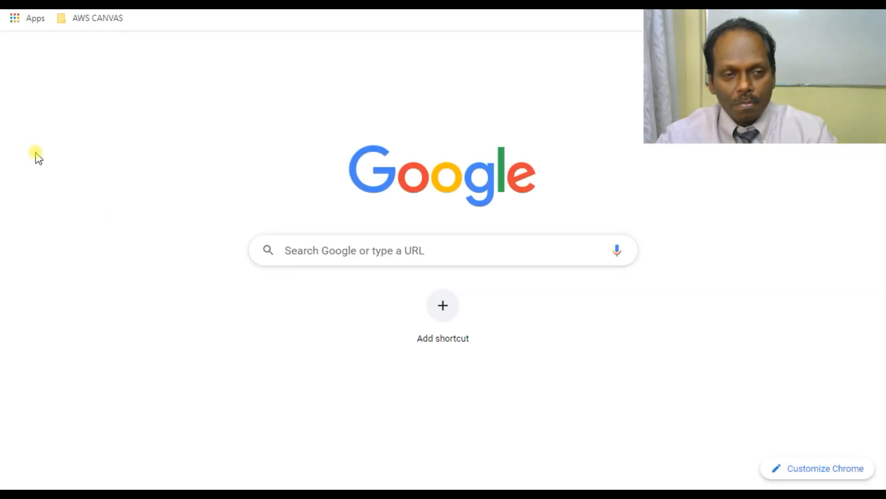
pyautogui.hotkey('ctrl', 'v')
pyautogui.press('Return')
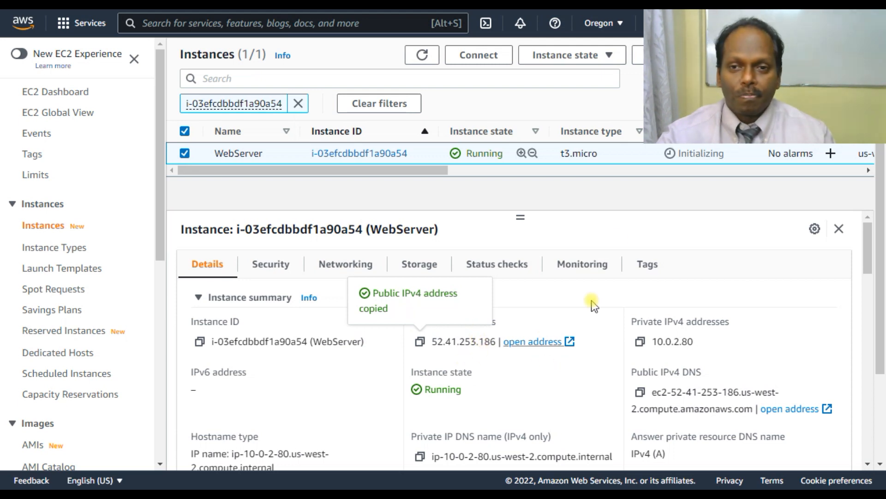
# Step: Return to the EC2 console, refresh the instance list, reselect WebServer and examine its instance summary and details
pyautogui.click(424, 55)
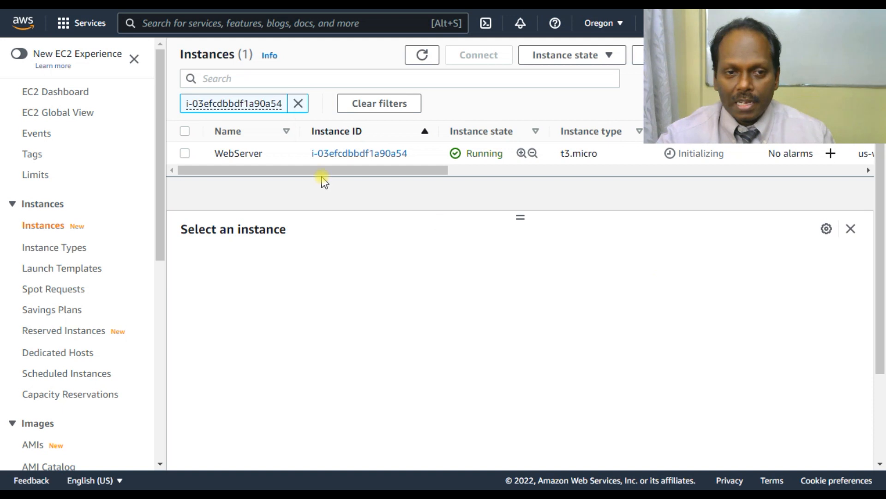
pyautogui.click(184, 153)
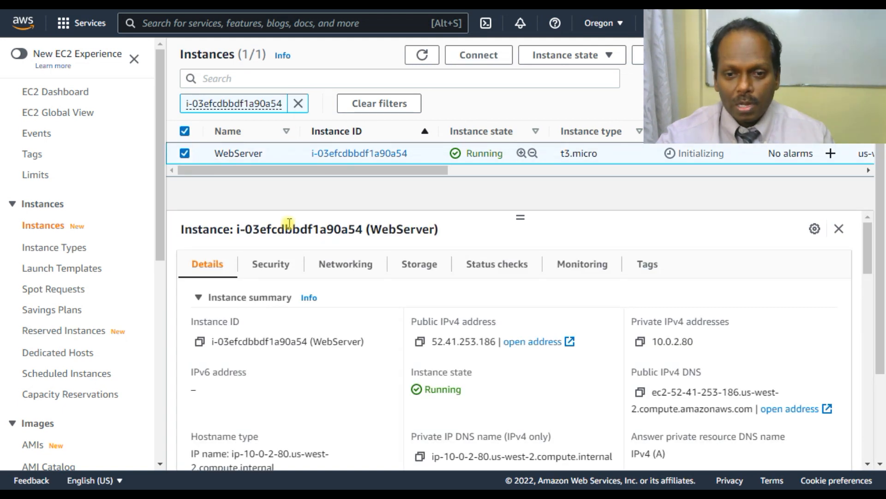
pyautogui.scroll(-3, 388, 312)
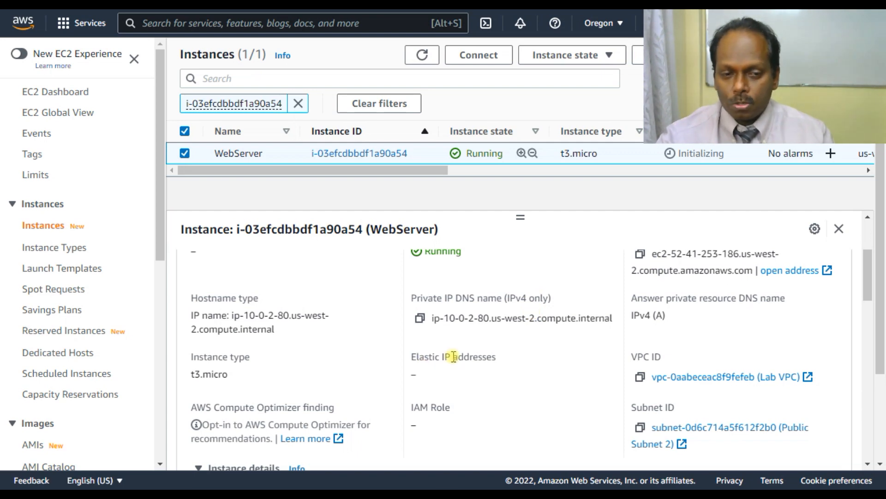
pyautogui.scroll(-4, 454, 357)
pyautogui.scroll(7, 454, 356)
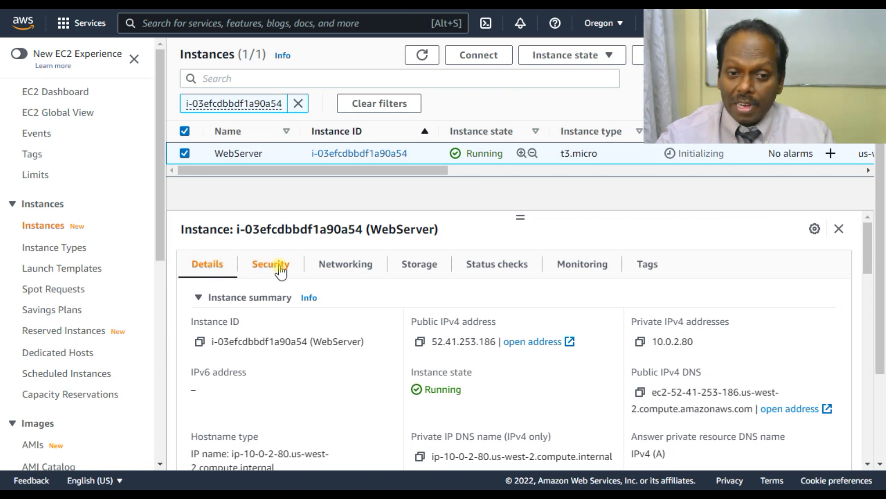
# Step: View WebServer's monitoring metrics with the CPU utilization graph enlarged, close the graph, and reselect the instance in the refreshed list
pyautogui.click(572, 264)
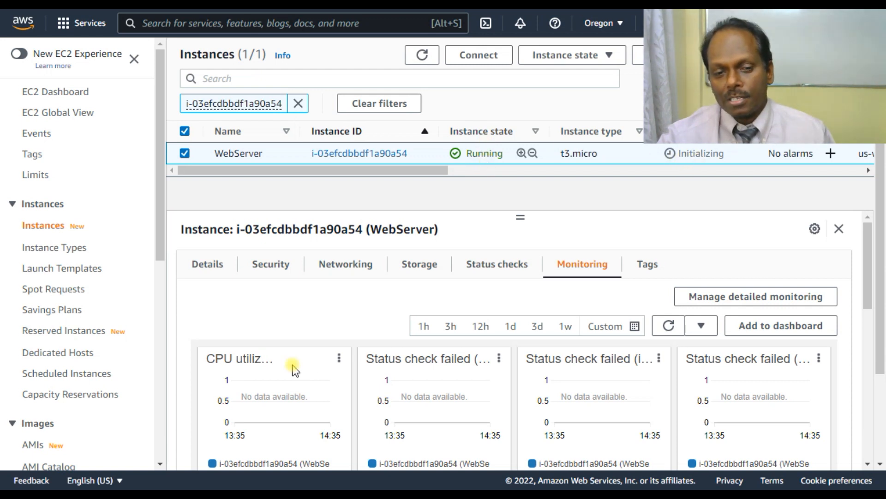
pyautogui.click(338, 362)
pyautogui.click(352, 383)
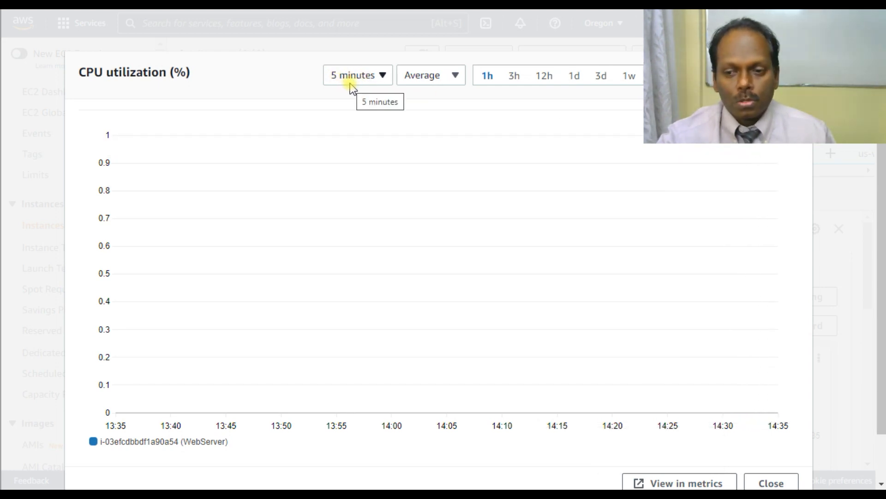
pyautogui.click(773, 482)
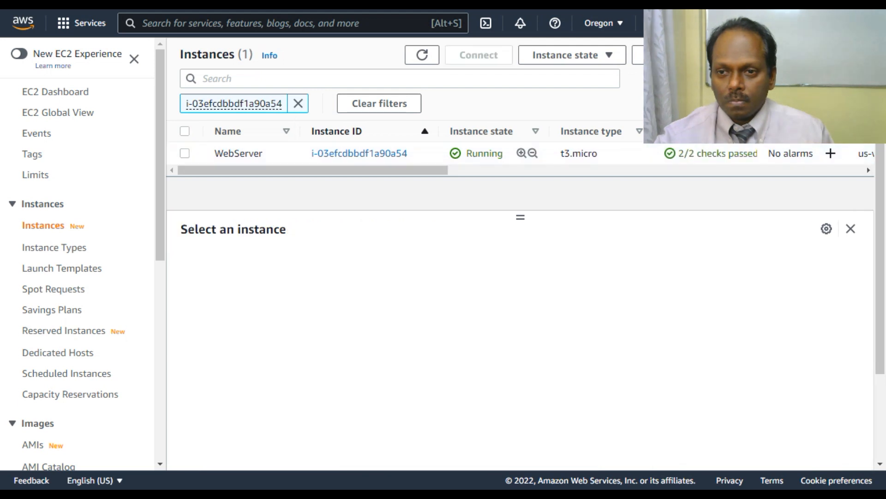
pyautogui.click(185, 153)
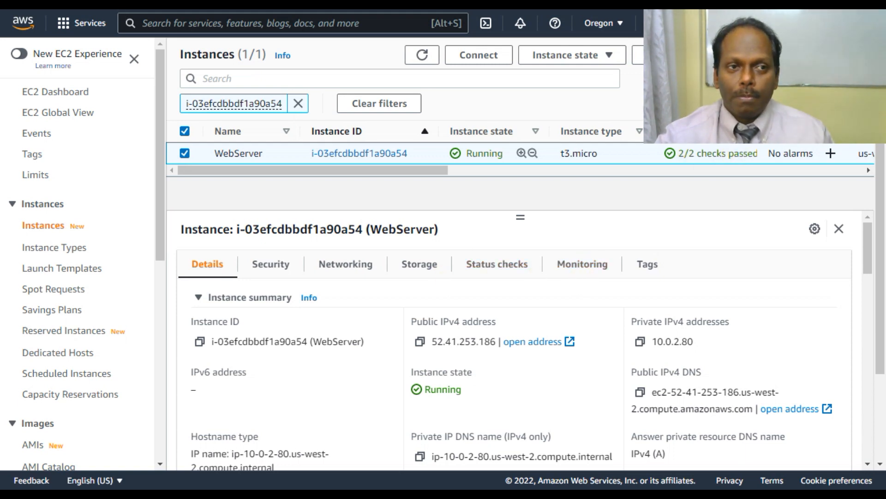
# Step: Switch to the lab instructions PDF and read Task 2 items 26 to 28, highlighting "Monitor and troubleshoot Get Instance Screenshot"
pyautogui.hotkey('alt', 'Tab')
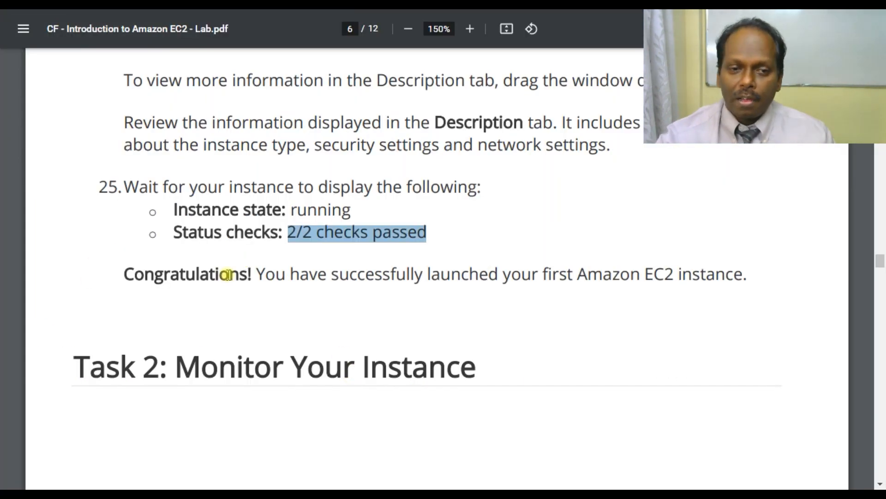
pyautogui.moveTo(257, 274); pyautogui.dragTo(744, 276)
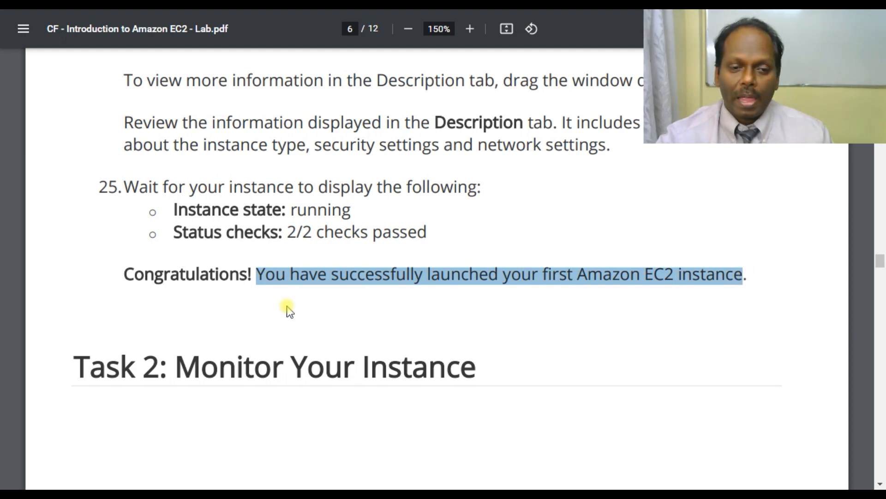
pyautogui.scroll(-5, 200, 306)
pyautogui.scroll(-2, 192, 310)
pyautogui.scroll(-3, 233, 251)
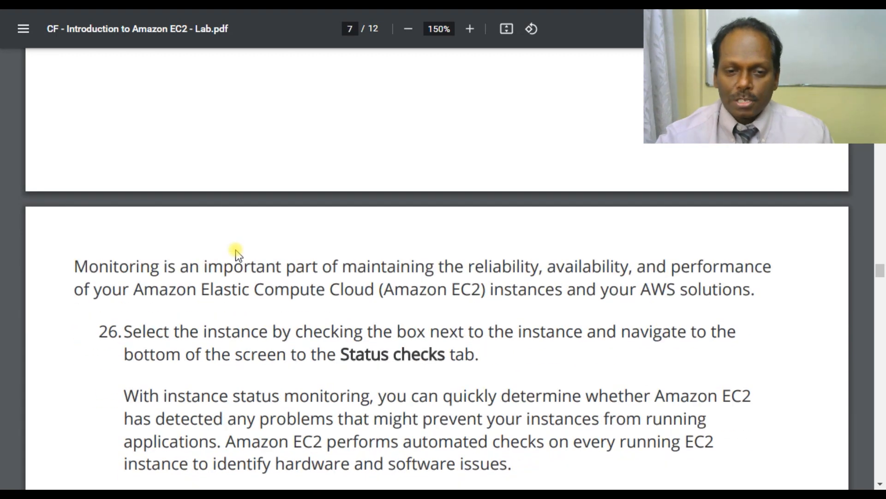
pyautogui.scroll(-3, 236, 254)
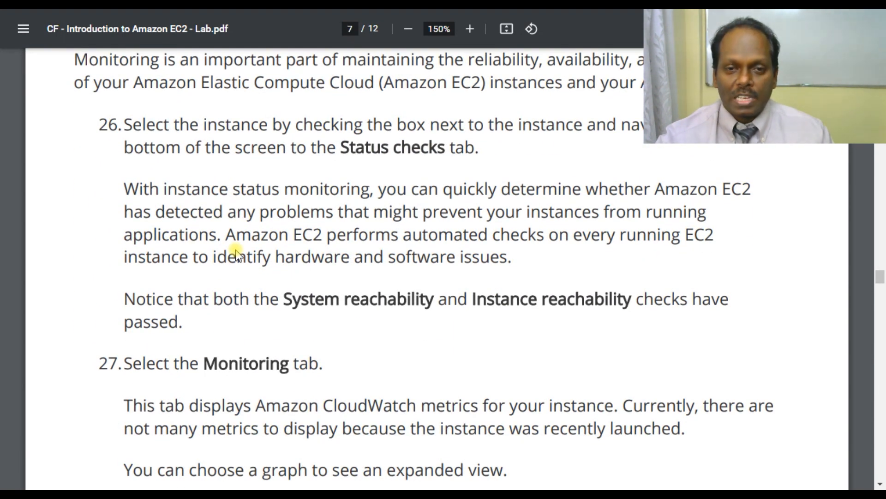
pyautogui.scroll(-4, 386, 300)
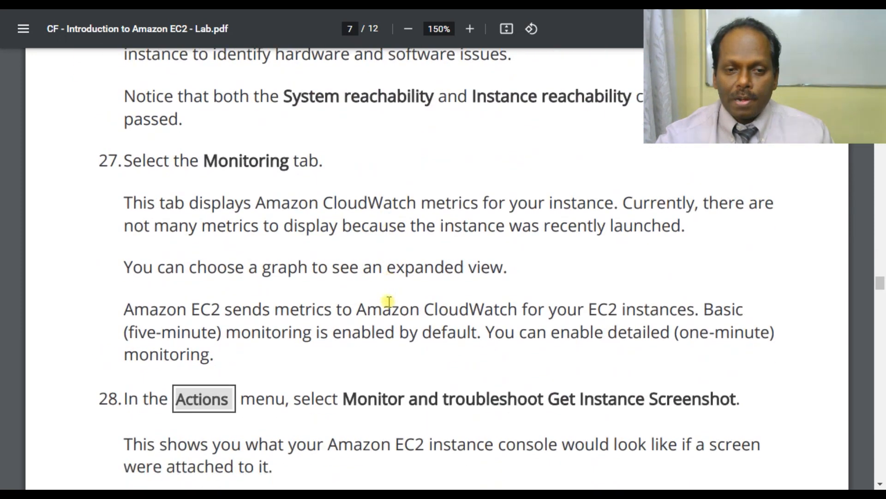
pyautogui.scroll(-6, 396, 331)
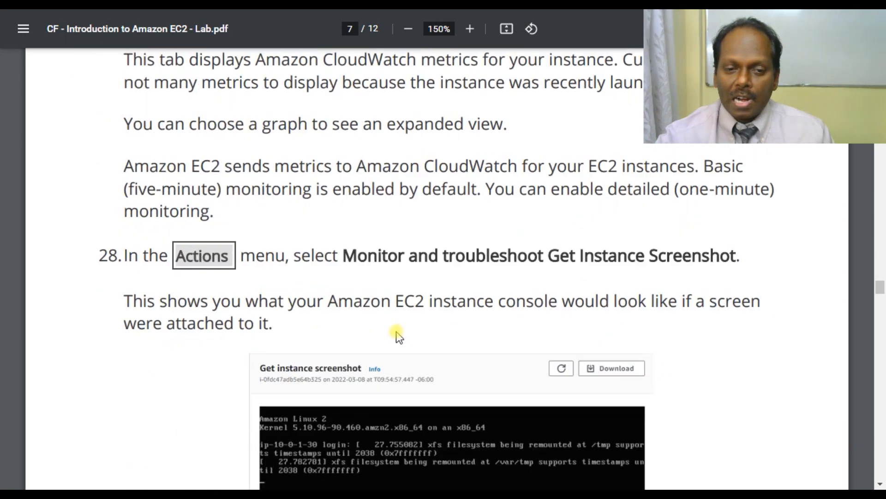
pyautogui.scroll(2, 395, 257)
pyautogui.scroll(1, 395, 257)
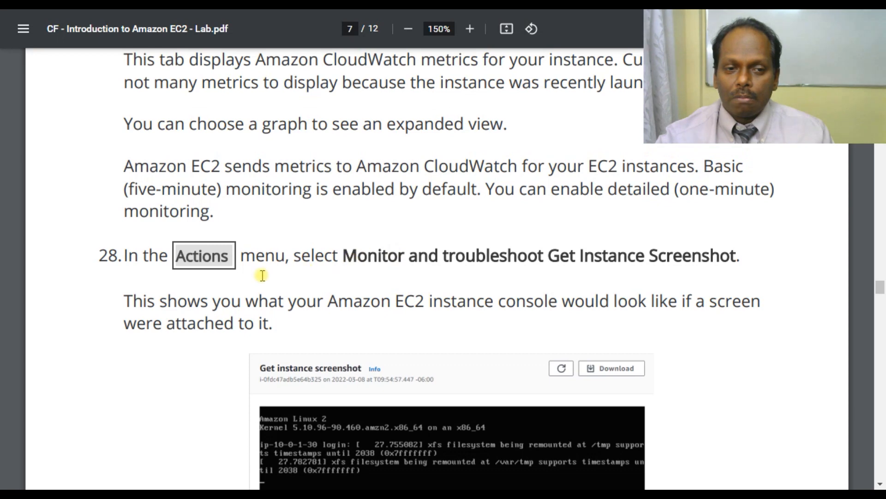
pyautogui.scroll(3, 363, 202)
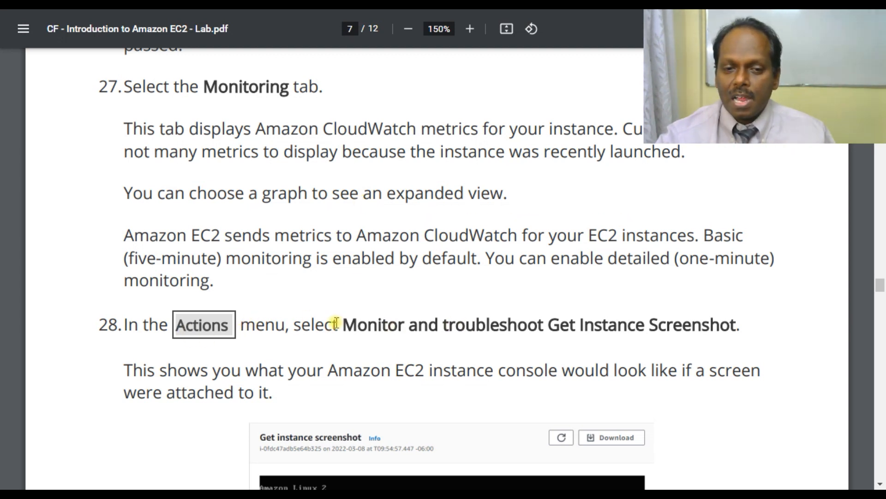
pyautogui.moveTo(352, 330); pyautogui.dragTo(844, 322)
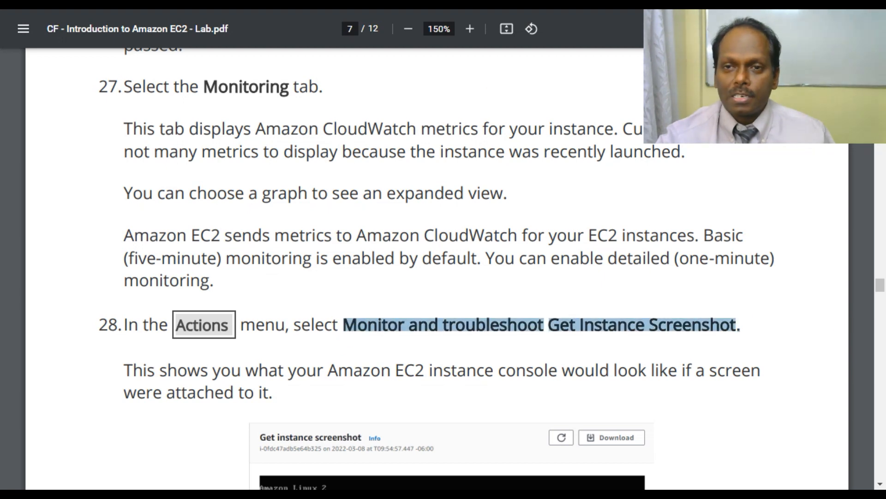
# Step: Switch to the EC2 console, view WebServer's instance screenshot, and return to the instance list
pyautogui.hotkey('alt', 'Tab')
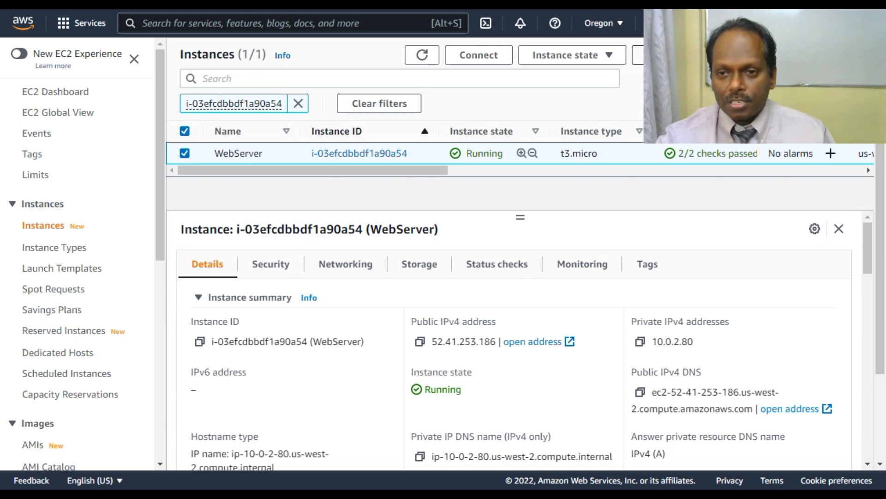
pyautogui.click(655, 55)
pyautogui.moveTo(701, 230)
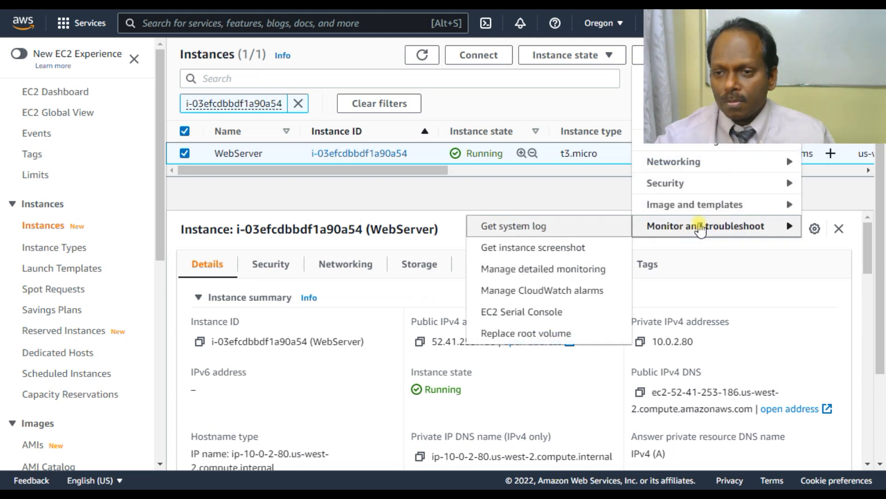
pyautogui.click(562, 248)
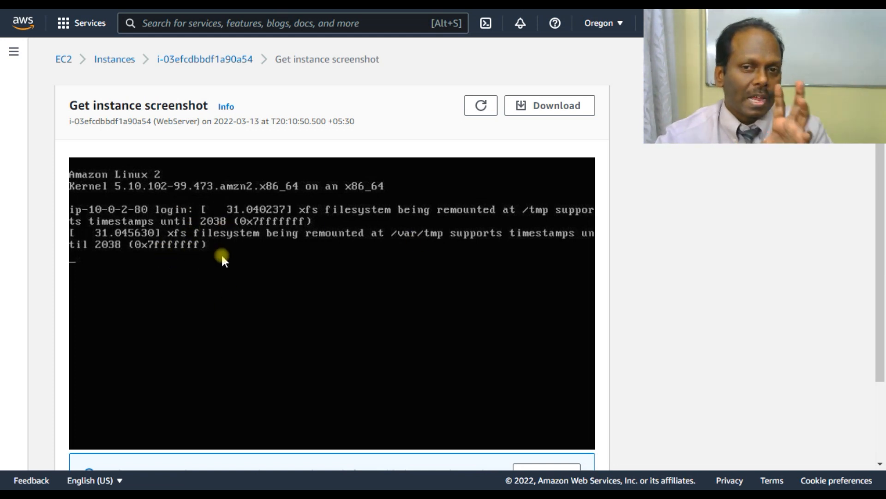
pyautogui.hotkey('alt', 'Left')
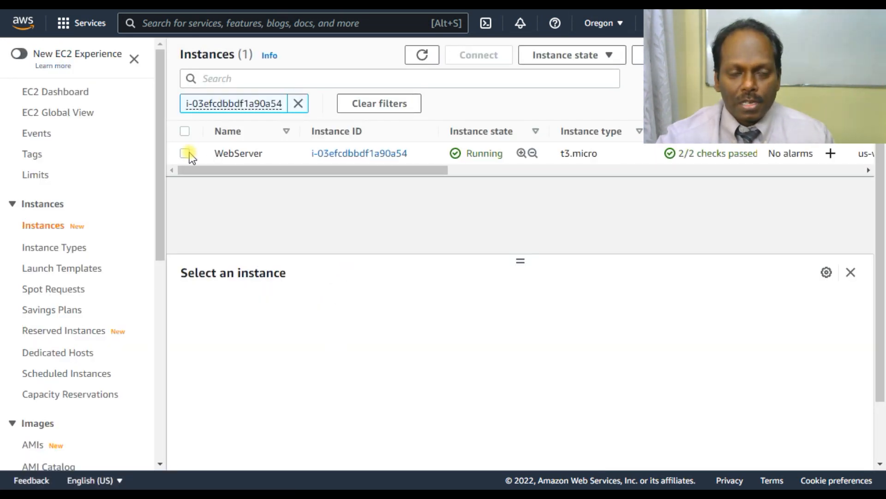
# Step: Reselect WebServer, show its monitoring metrics in an enlarged details pane, and view the CPU utilization graph enlarged before closing it
pyautogui.click(187, 153)
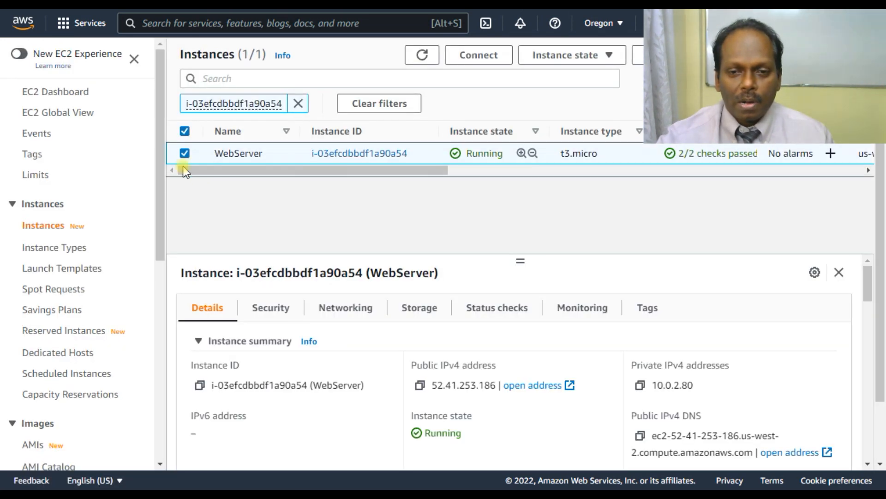
pyautogui.click(571, 307)
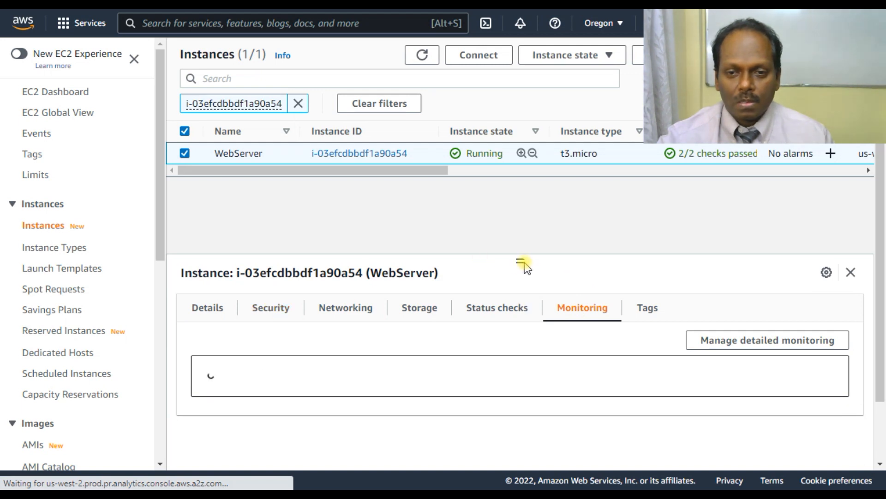
pyautogui.moveTo(522, 261); pyautogui.dragTo(504, 195)
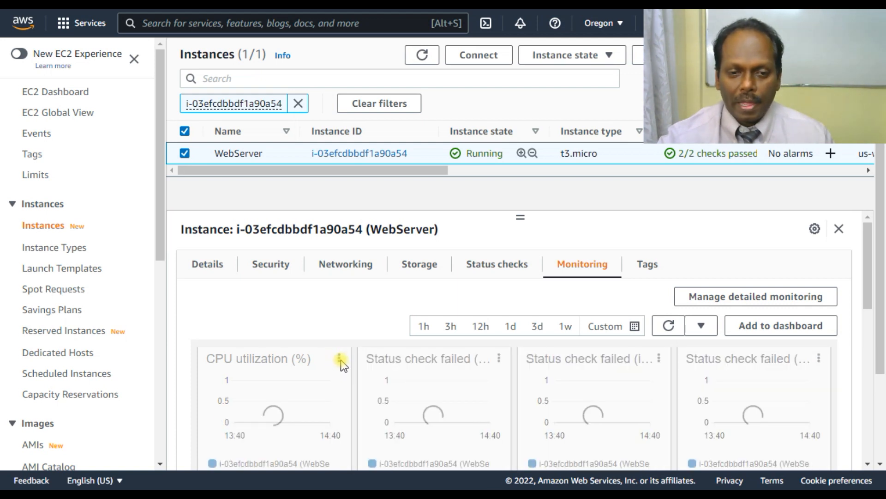
pyautogui.click(339, 358)
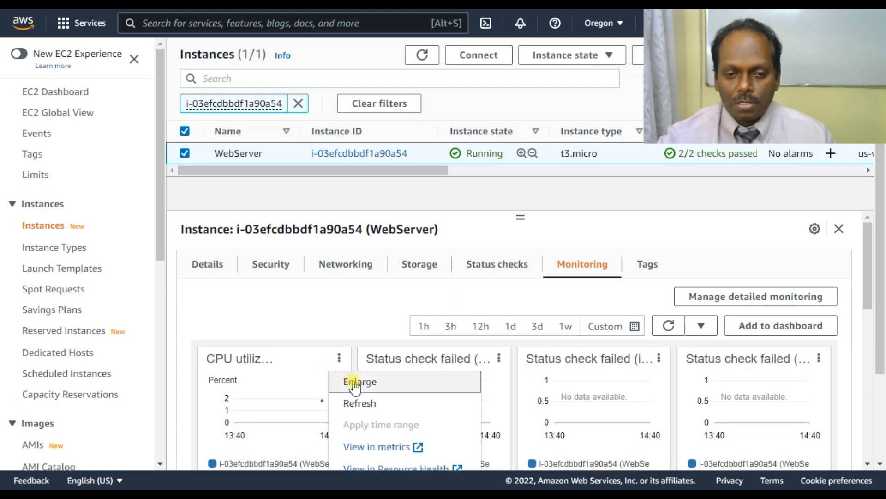
pyautogui.click(355, 383)
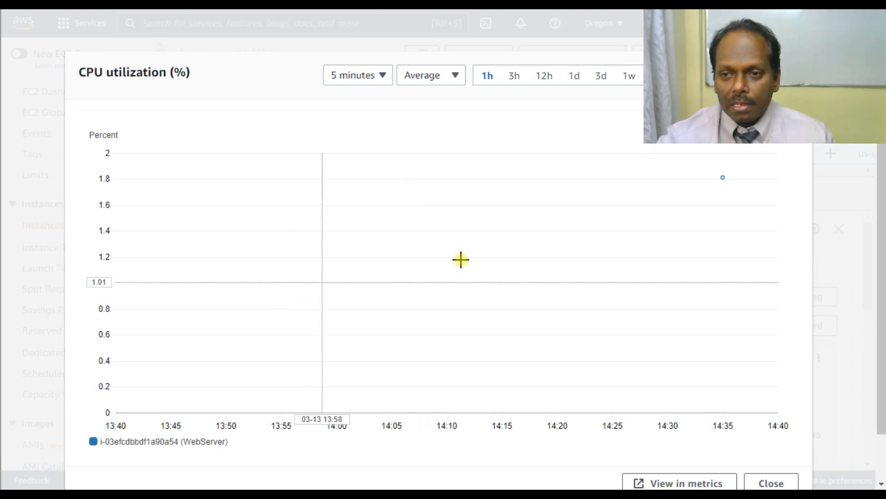
pyautogui.moveTo(721, 180)
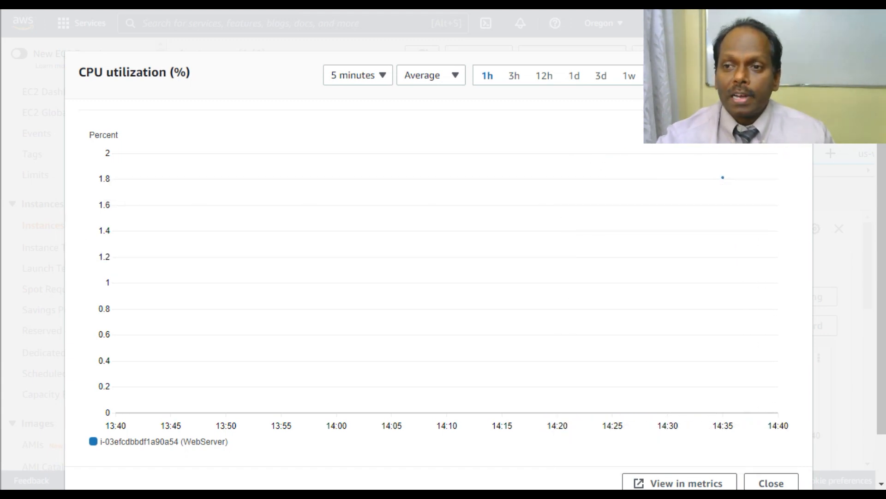
pyautogui.click(792, 75)
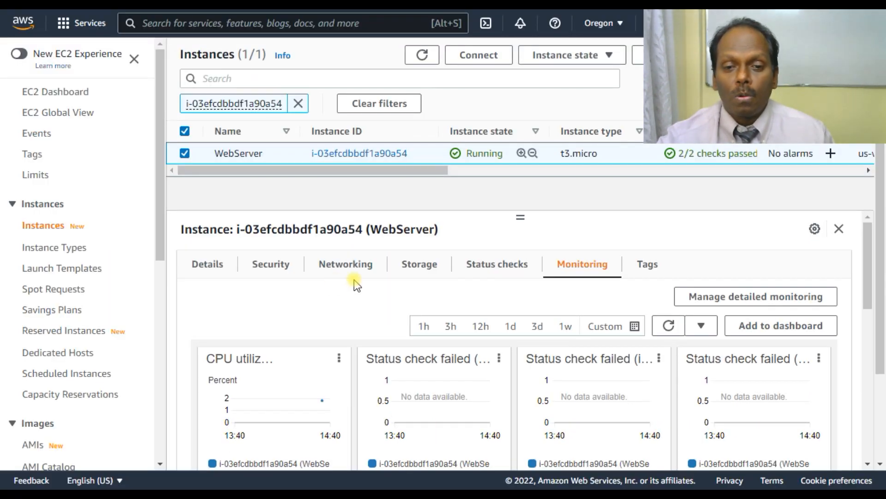
# Step: Look through WebServer's remaining monitoring graphs, including network, disk and CPU credit metrics
pyautogui.scroll(-3, 298, 383)
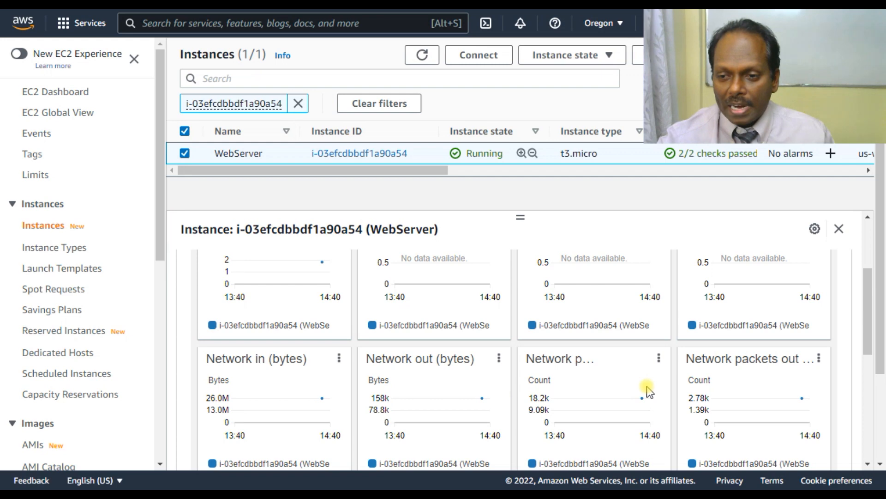
pyautogui.scroll(-3, 647, 385)
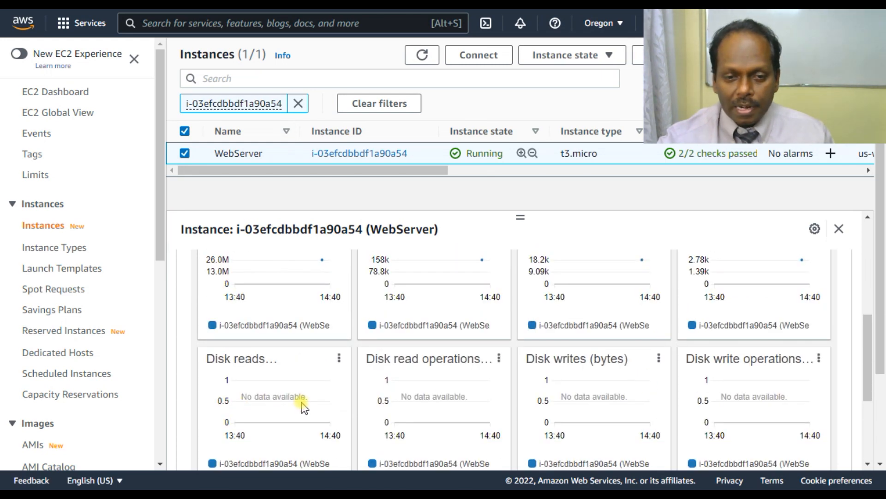
pyautogui.scroll(-2, 302, 405)
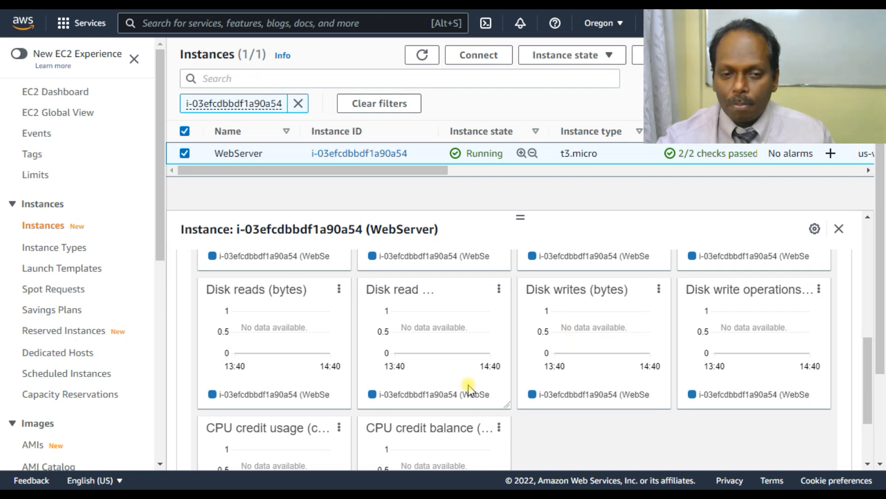
pyautogui.scroll(-3, 470, 388)
pyautogui.scroll(10, 309, 361)
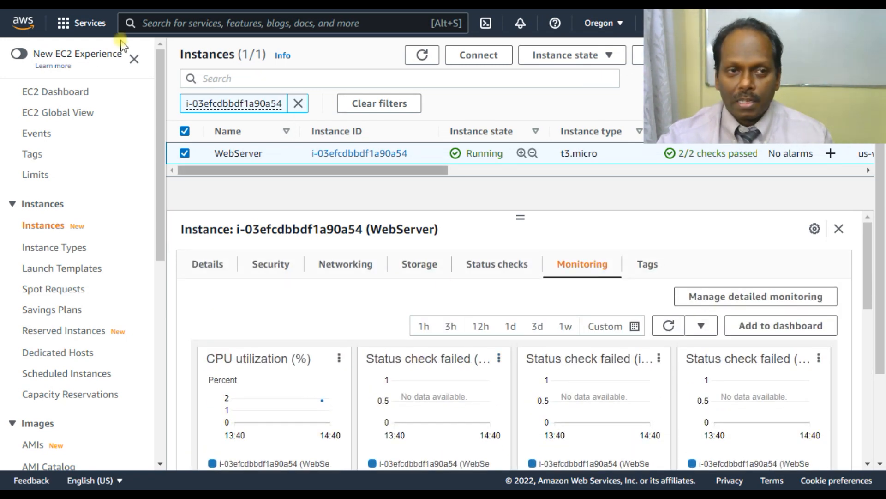
# Step: Switch to the lab instructions PDF and read from item 28 through Task 3 items 30 to 32, highlighting the Task 3 title
pyautogui.click(65, 5)
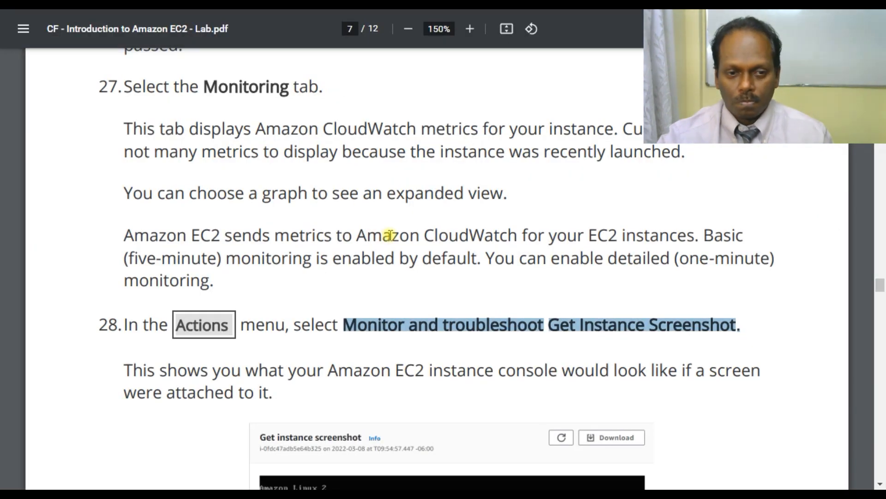
pyautogui.scroll(-6, 390, 234)
pyautogui.scroll(-3, 388, 236)
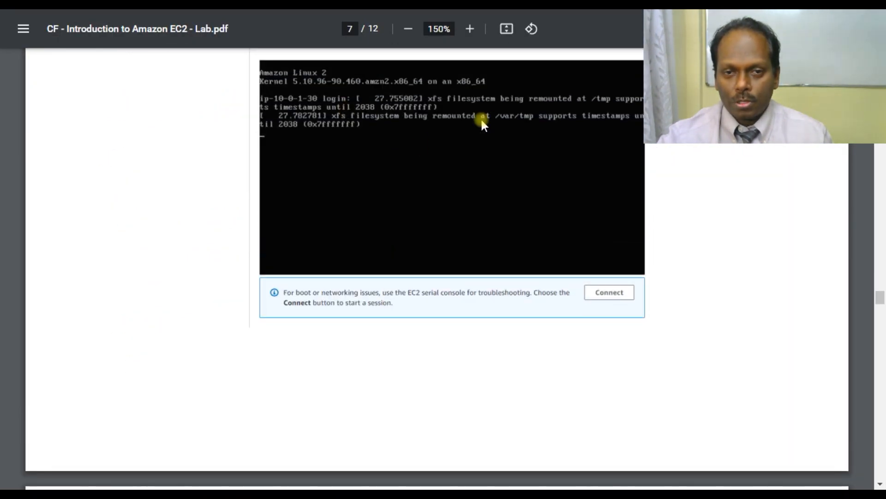
pyautogui.scroll(-6, 417, 194)
pyautogui.scroll(-3, 324, 259)
pyautogui.moveTo(257, 262); pyautogui.dragTo(693, 276)
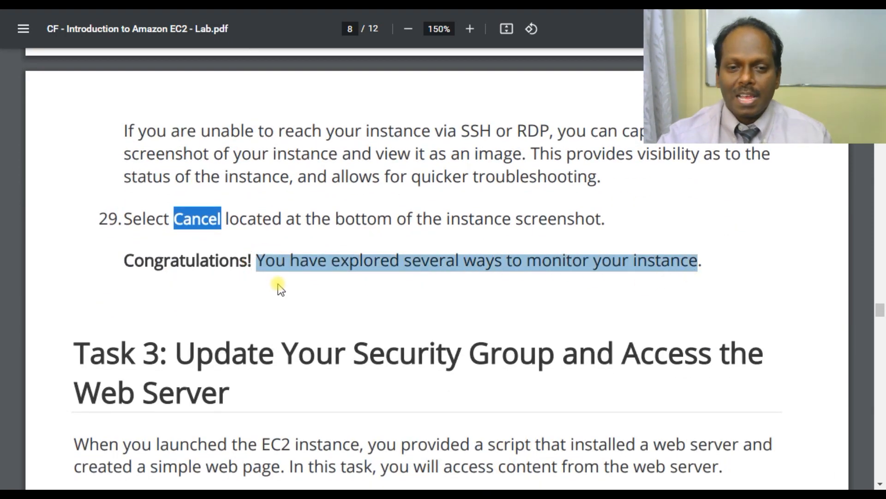
pyautogui.scroll(-3, 278, 283)
pyautogui.moveTo(177, 220); pyautogui.dragTo(230, 263)
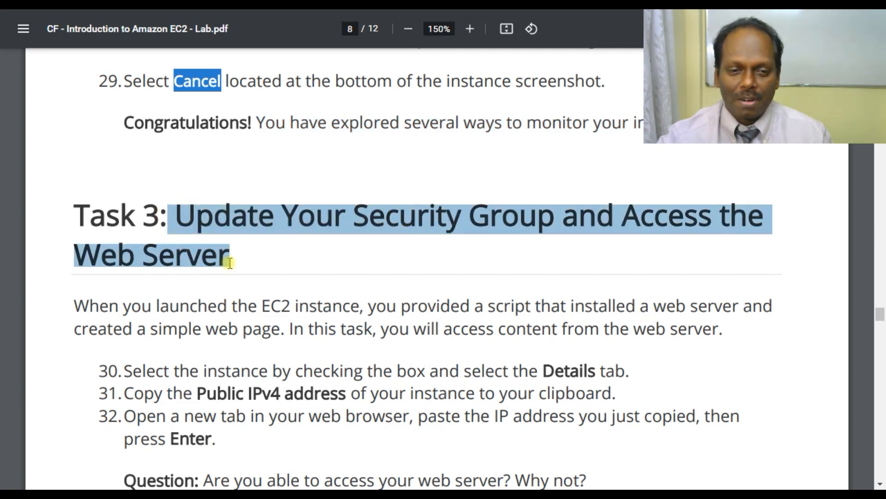
pyautogui.scroll(-3, 372, 323)
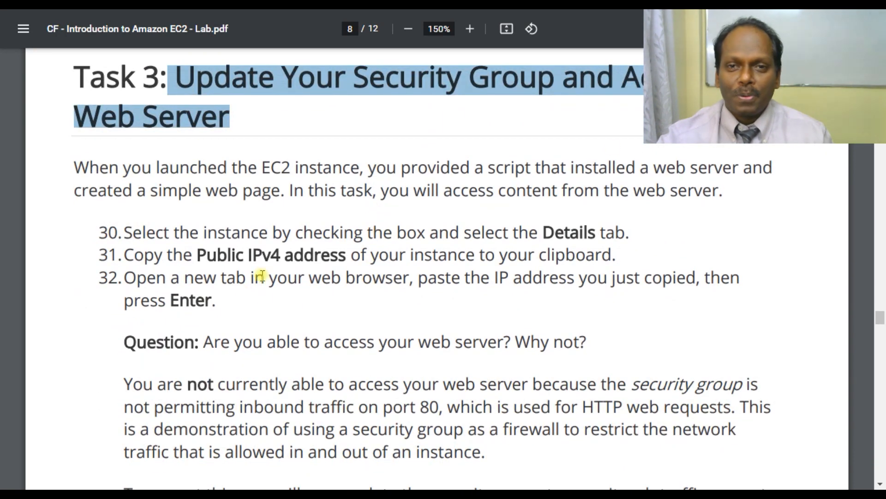
# Step: Copy WebServer's public IPv4 address from its details, load it in the other browser tab, and highlight the page's message text
pyautogui.hotkey('alt', 'Tab')
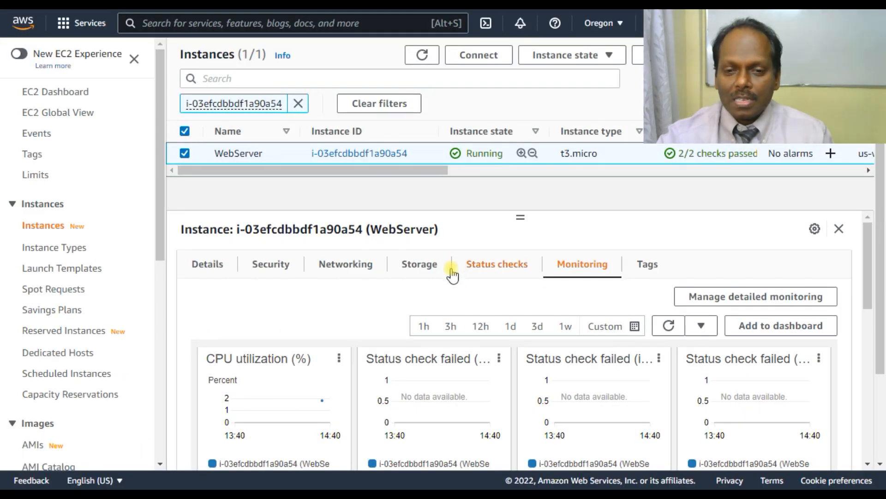
pyautogui.click(207, 265)
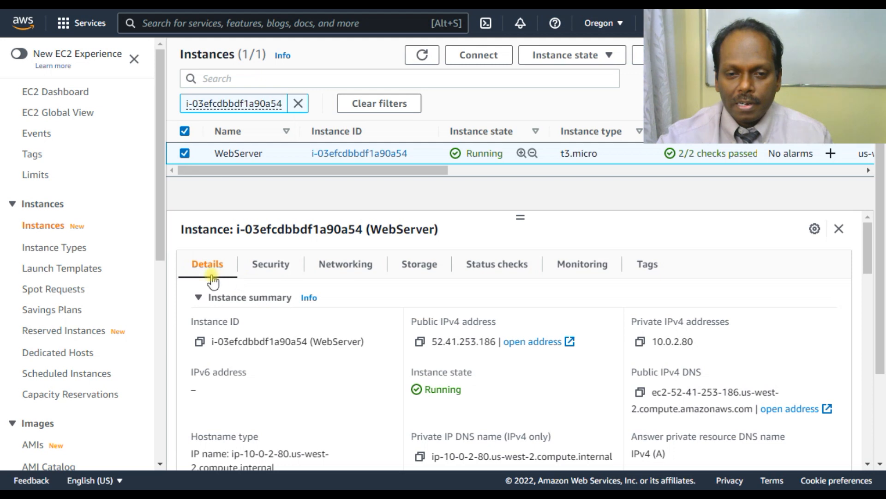
pyautogui.click(420, 342)
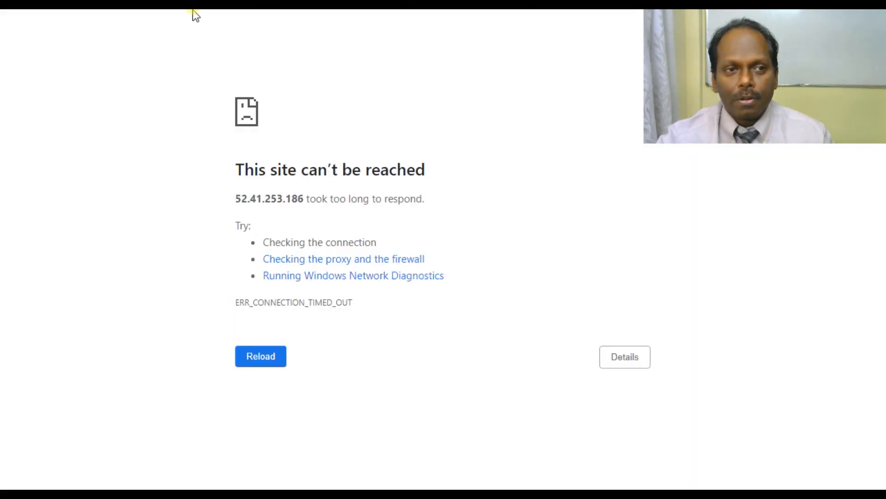
pyautogui.hotkey('ctrl', 'v')
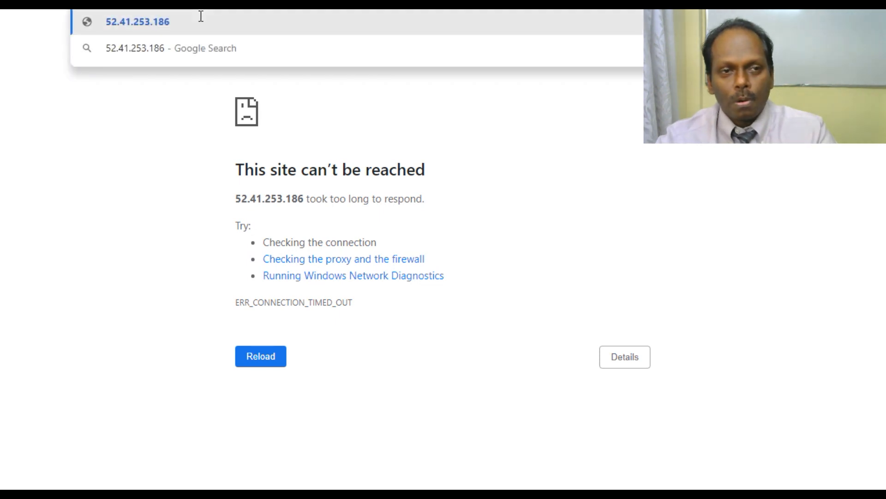
pyautogui.press('Return')
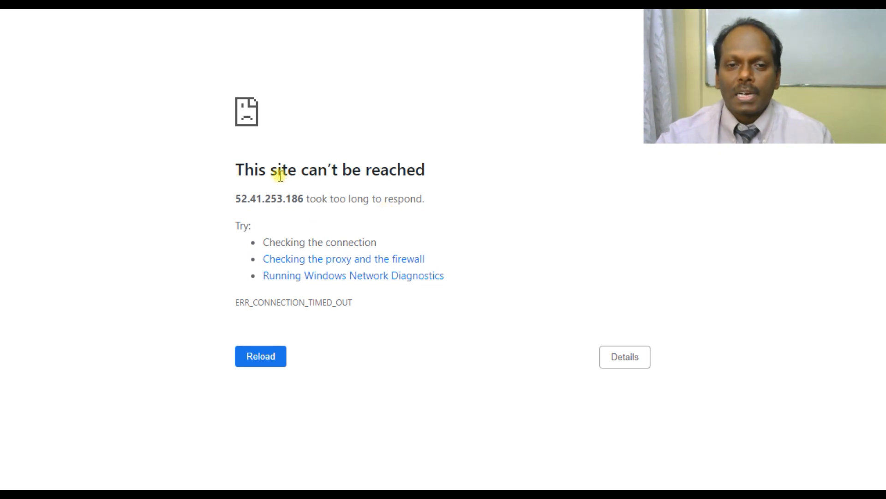
pyautogui.moveTo(280, 175); pyautogui.dragTo(449, 174)
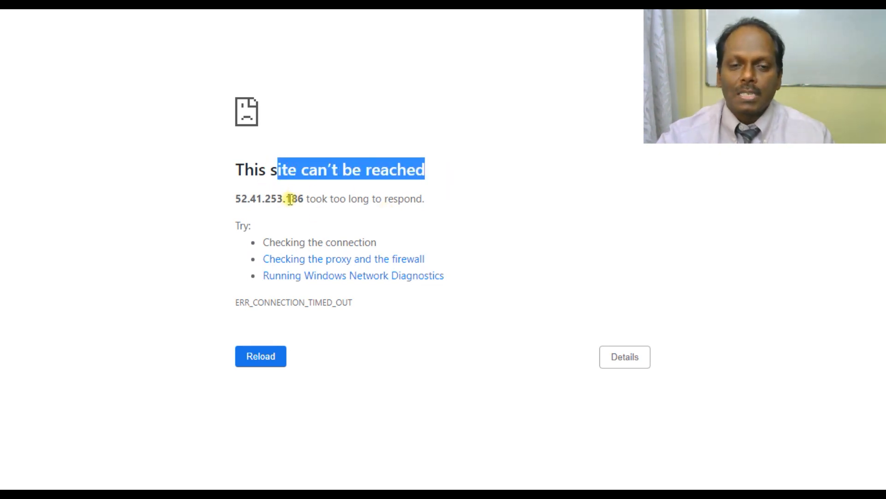
pyautogui.moveTo(290, 198); pyautogui.dragTo(395, 186)
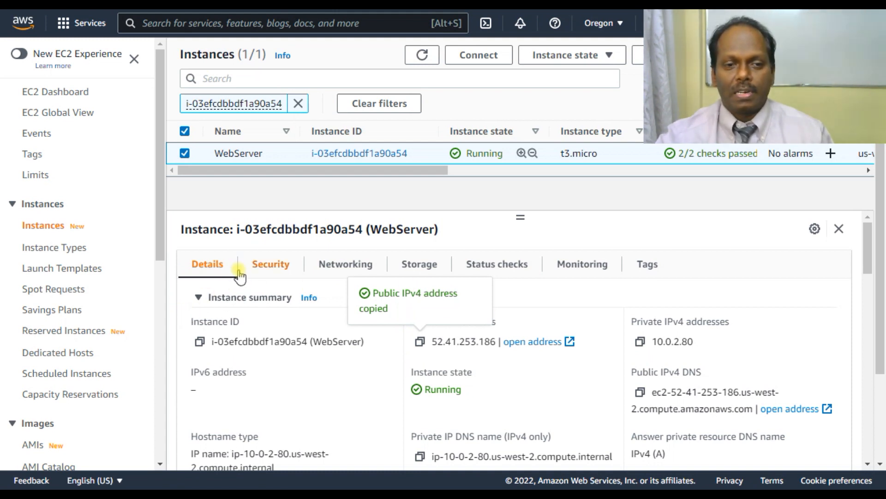
# Step: From WebServer's security details, open the launch-wizard-1 security group and examine its inbound rules
pyautogui.click(273, 270)
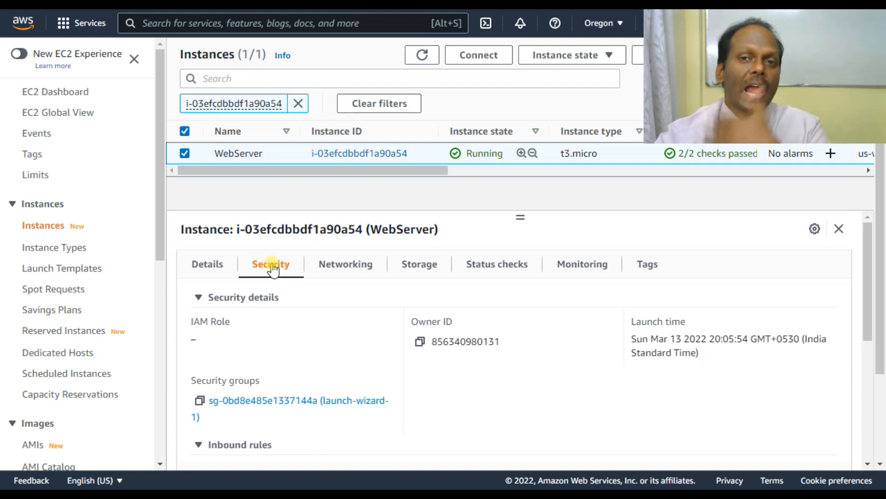
pyautogui.click(333, 401)
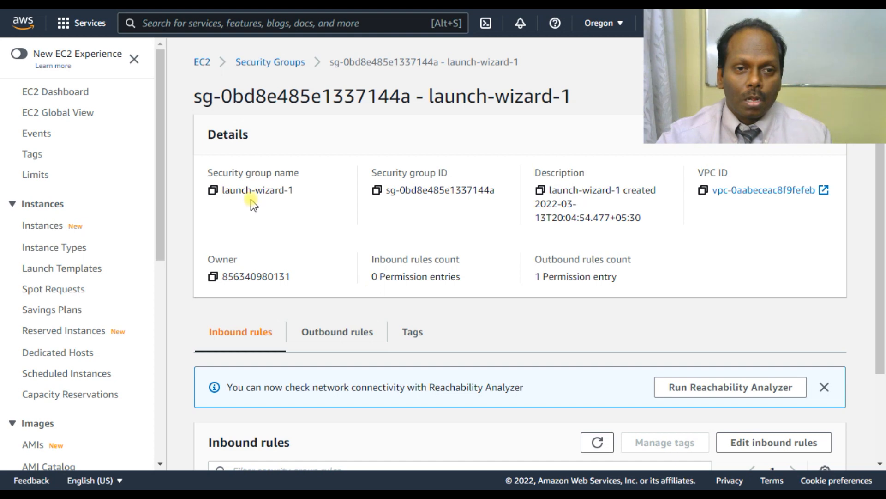
pyautogui.scroll(-2, 468, 406)
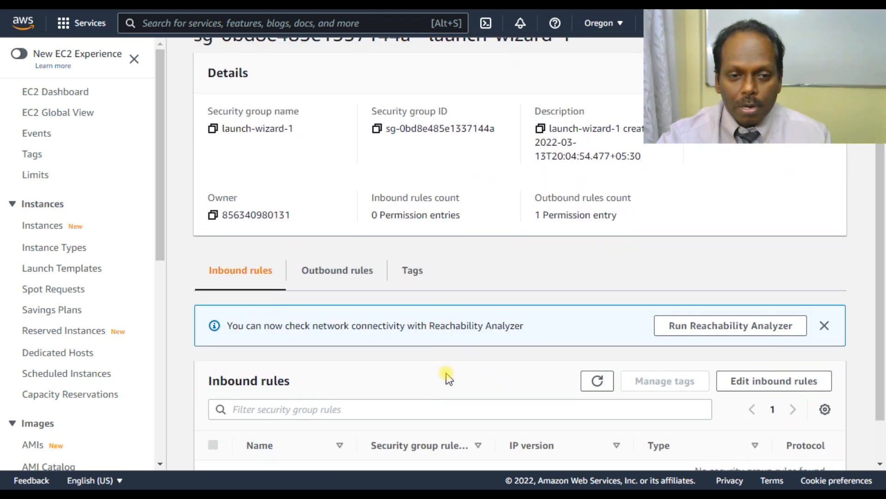
pyautogui.scroll(-1, 397, 397)
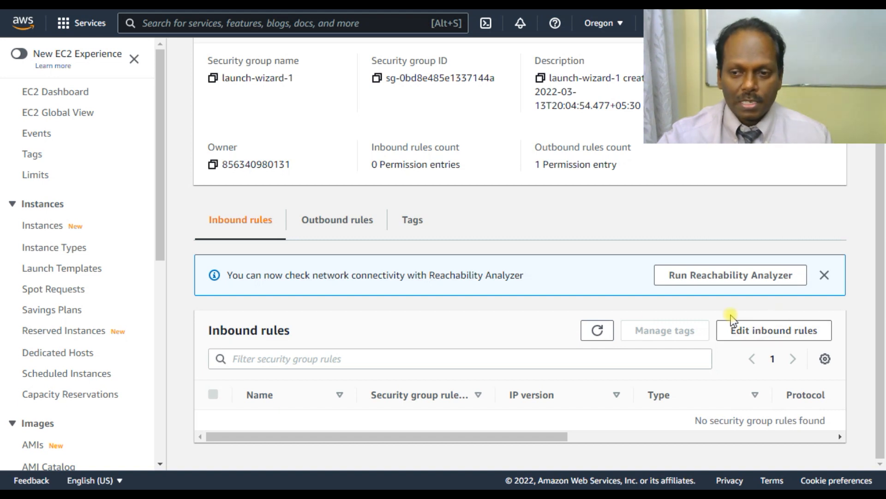
# Step: Start editing the security group's inbound rules and add a rule of type HTTP
pyautogui.click(747, 332)
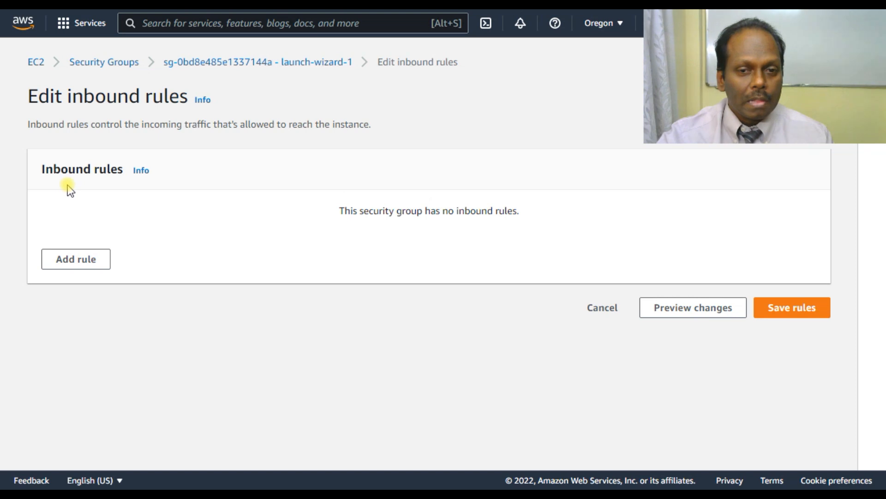
pyautogui.click(77, 260)
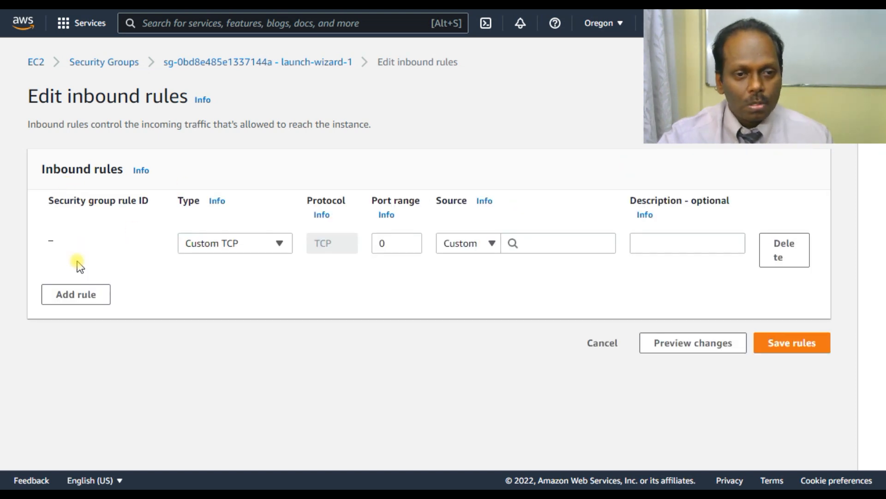
pyautogui.click(275, 244)
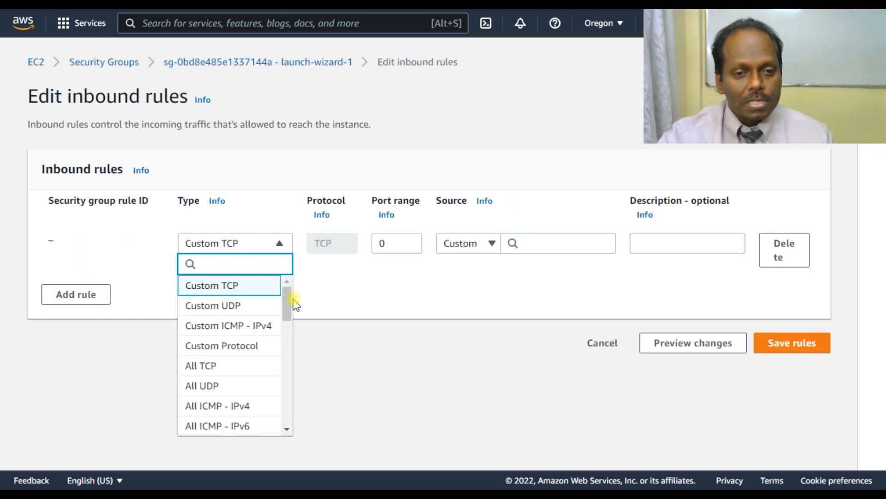
pyautogui.moveTo(282, 294); pyautogui.dragTo(280, 345)
pyautogui.click(198, 297)
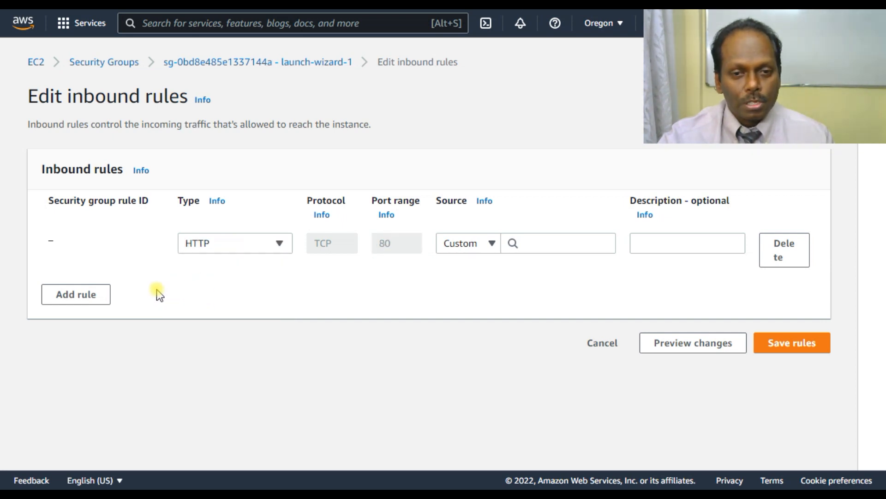
# Step: Set the HTTP rule's source to Anywhere (0.0.0.0/0), save the inbound rules, and review the saved rule in the security group
pyautogui.click(483, 241)
pyautogui.click(457, 295)
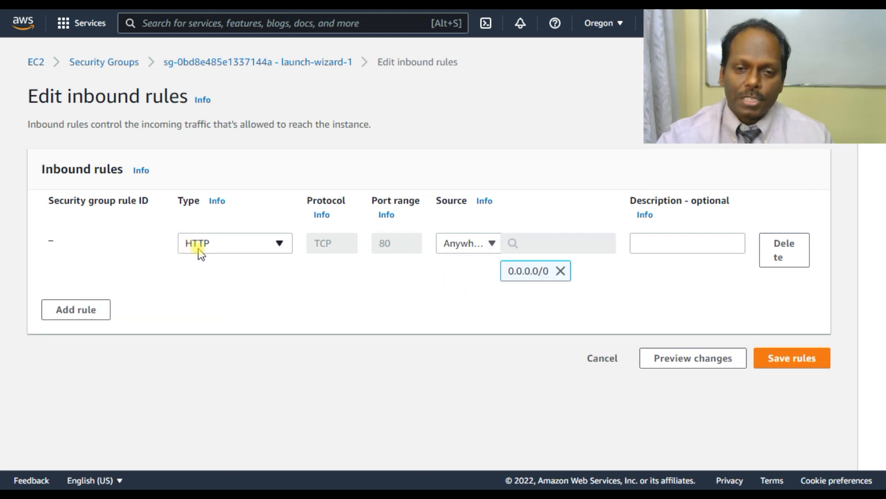
pyautogui.click(789, 359)
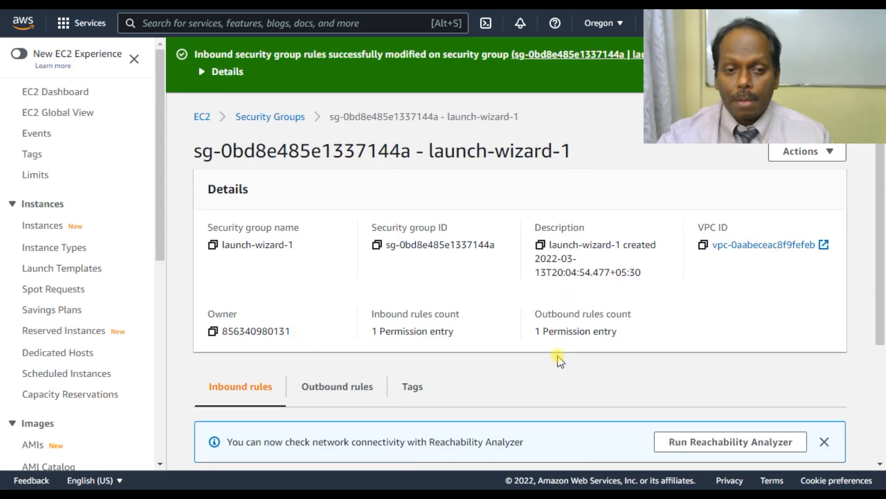
pyautogui.scroll(-3, 559, 360)
pyautogui.scroll(-1, 392, 381)
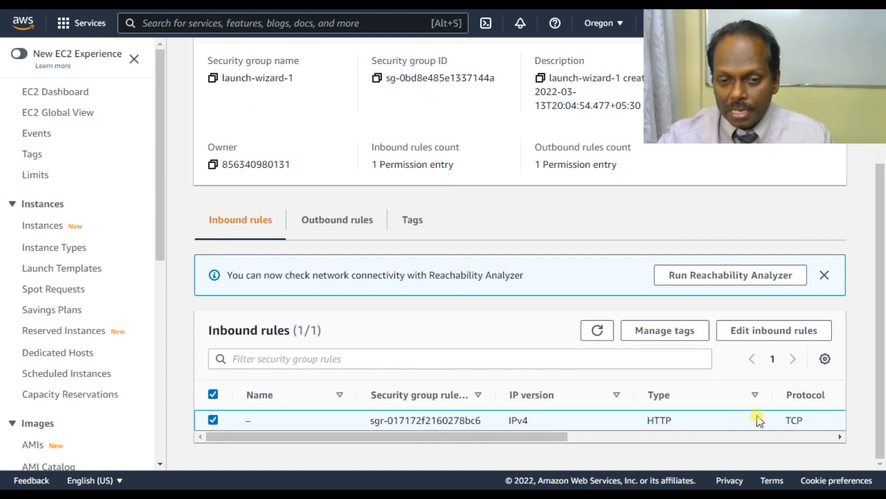
pyautogui.scroll(2, 269, 334)
pyautogui.scroll(2, 269, 333)
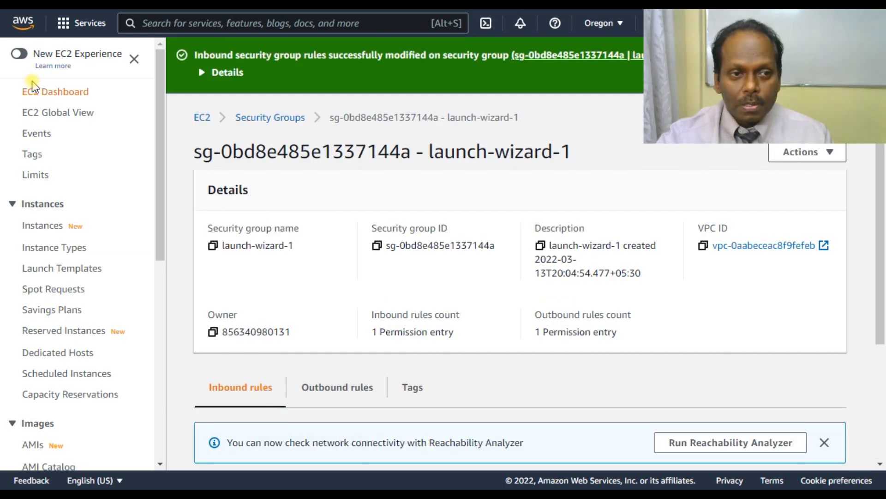
# Step: From the EC2 dashboard, open the running instances, select WebServer, and examine its inbound rules in the security details before returning to its details
pyautogui.click(67, 93)
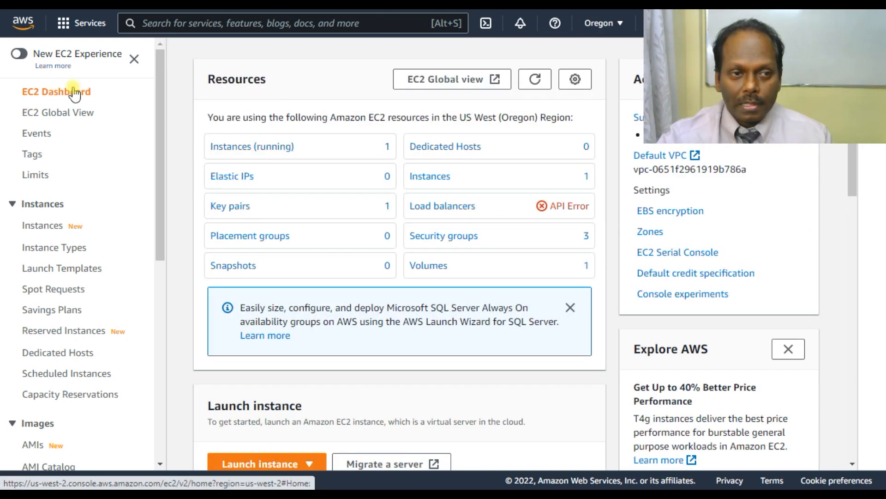
pyautogui.click(248, 147)
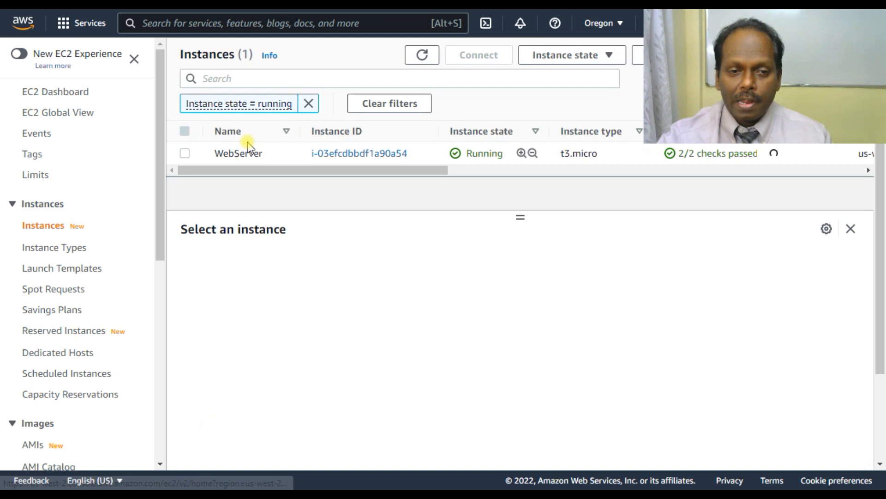
pyautogui.click(185, 154)
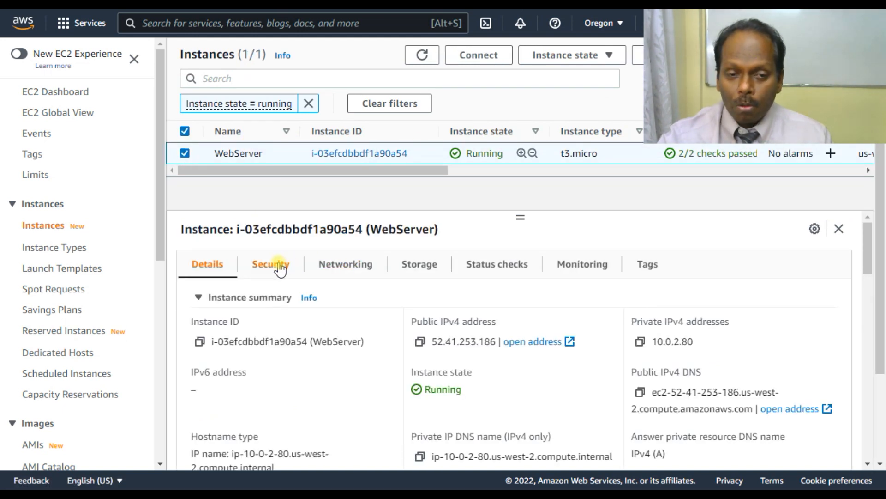
pyautogui.click(277, 267)
pyautogui.scroll(-4, 303, 386)
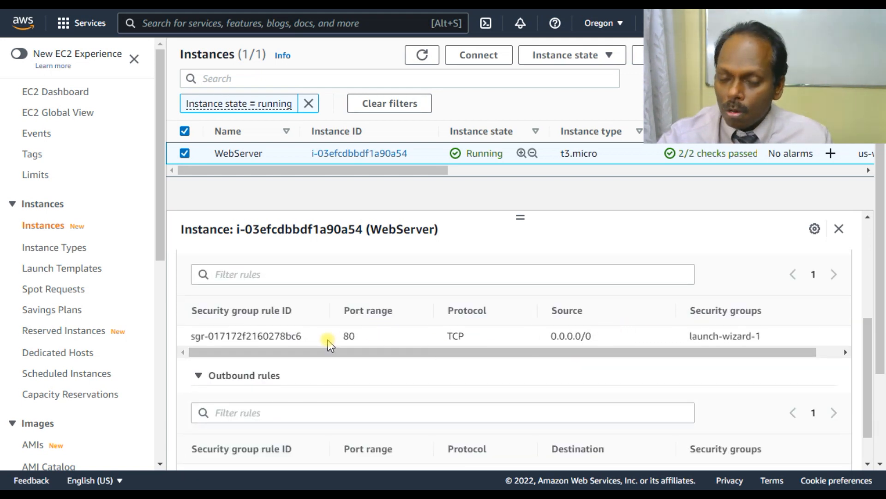
pyautogui.scroll(5, 399, 336)
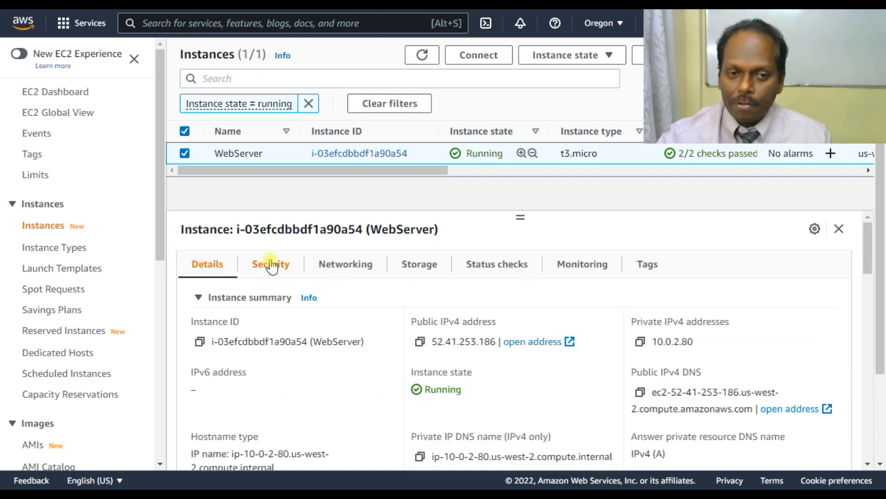
pyautogui.click(269, 264)
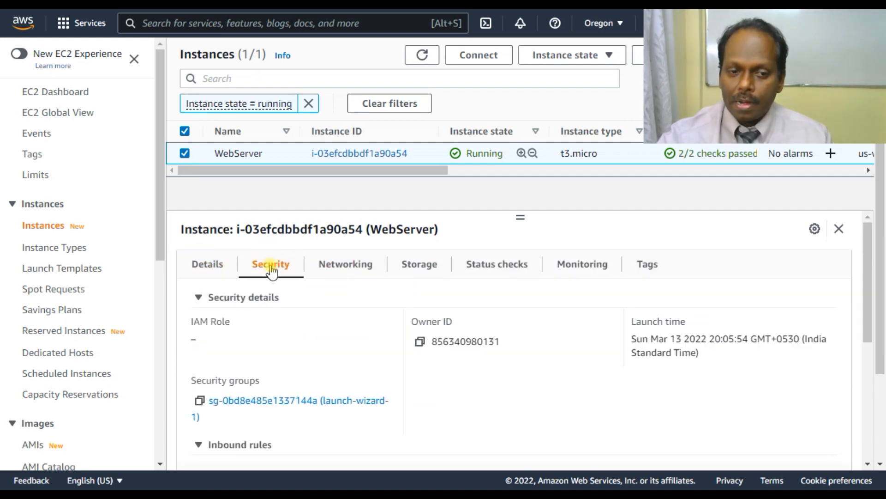
pyautogui.click(209, 265)
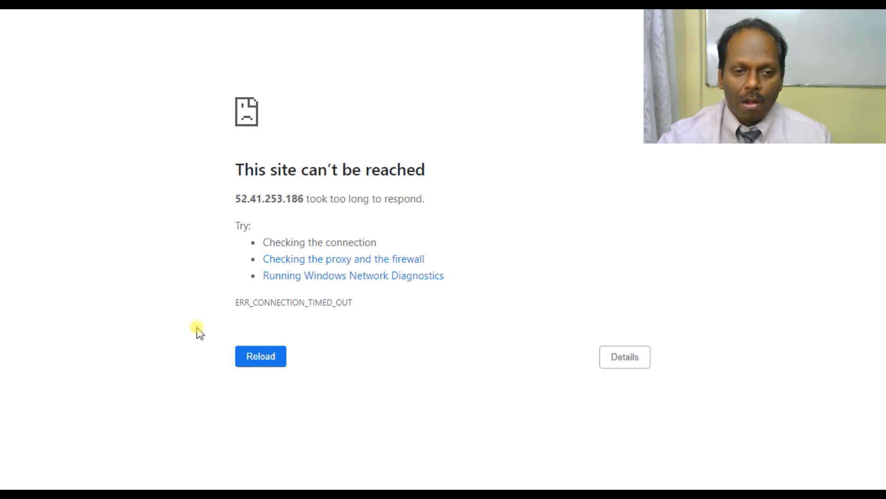
# Step: Reload WebServer's page in the other browser tab and compare its heading with the message expected at the end of Task 3 in the lab PDF
pyautogui.click(249, 355)
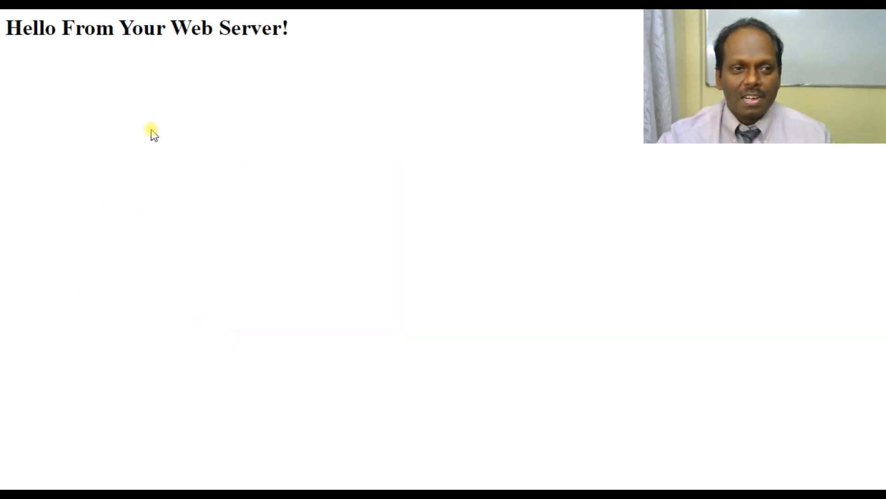
pyautogui.moveTo(27, 24); pyautogui.dragTo(306, 32)
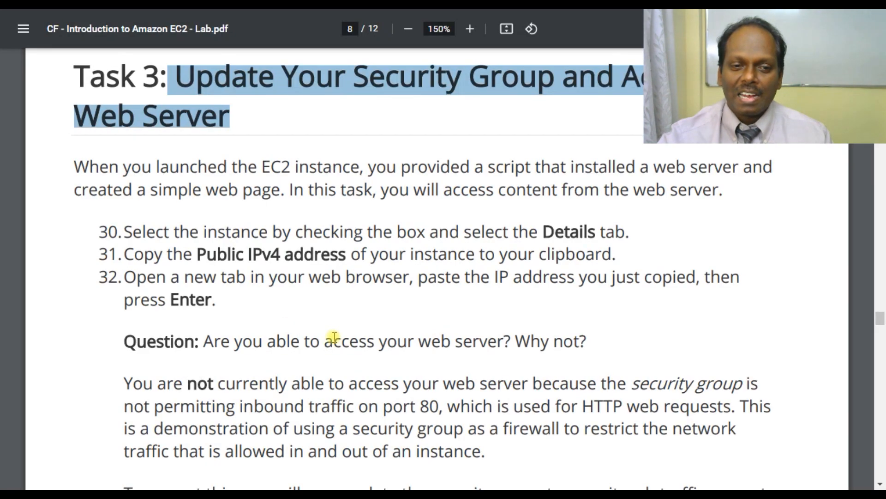
pyautogui.scroll(-10, 334, 337)
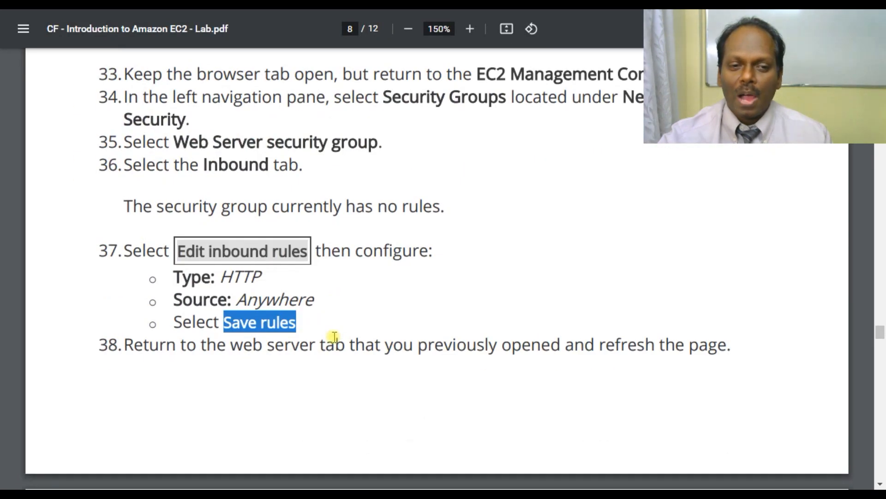
pyautogui.scroll(-9, 333, 336)
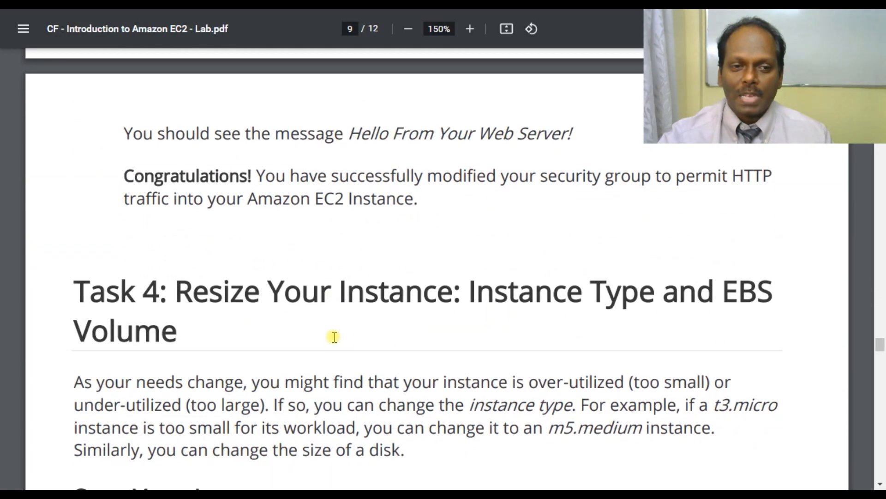
pyautogui.moveTo(317, 183); pyautogui.dragTo(519, 183)
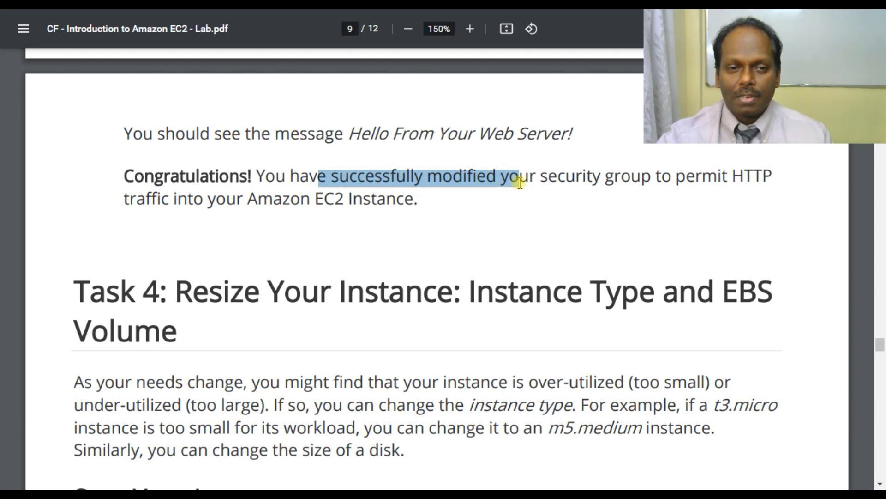
pyautogui.moveTo(349, 134); pyautogui.dragTo(585, 131)
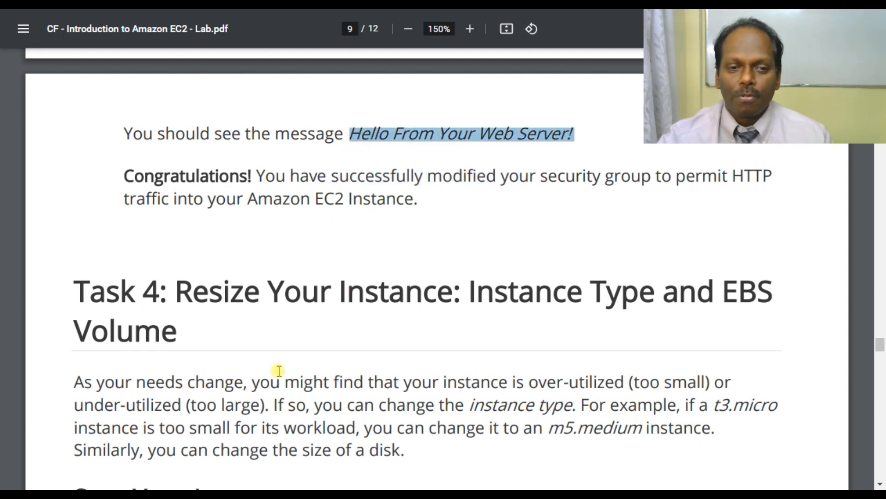
# Step: Read the Task 4 introduction on resizing the instance, highlighting part of its title and the t3.micro and m5.medium types
pyautogui.scroll(-3, 250, 306)
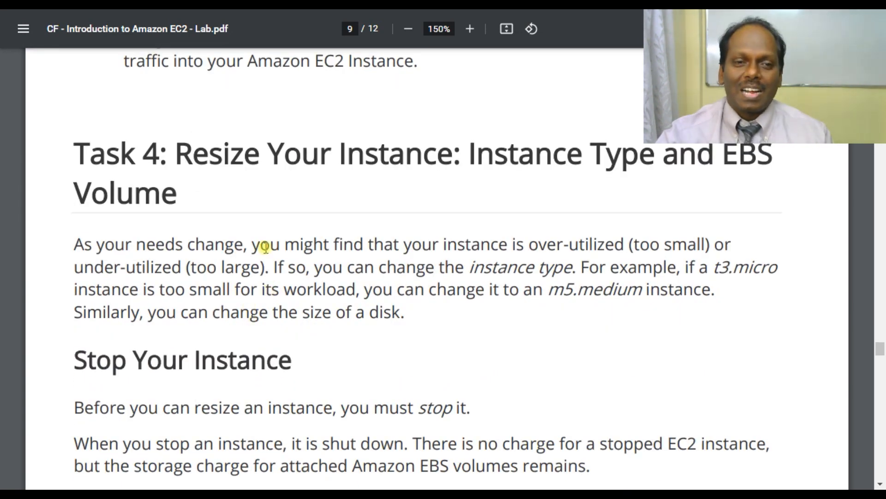
pyautogui.moveTo(177, 155); pyautogui.dragTo(446, 156)
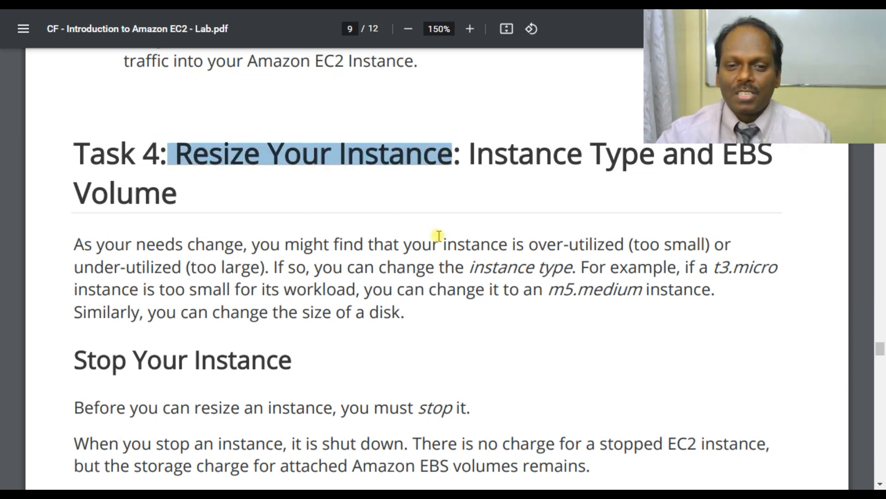
pyautogui.moveTo(716, 267); pyautogui.dragTo(781, 267)
pyautogui.moveTo(549, 290); pyautogui.dragTo(644, 290)
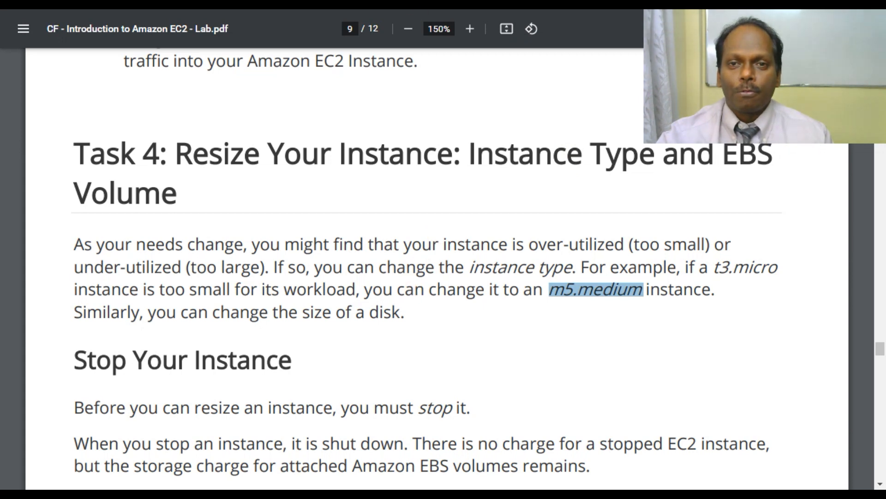
# Step: Switch back to the EC2 console and stop the WebServer instance
pyautogui.hotkey('ctrl', 'Tab')
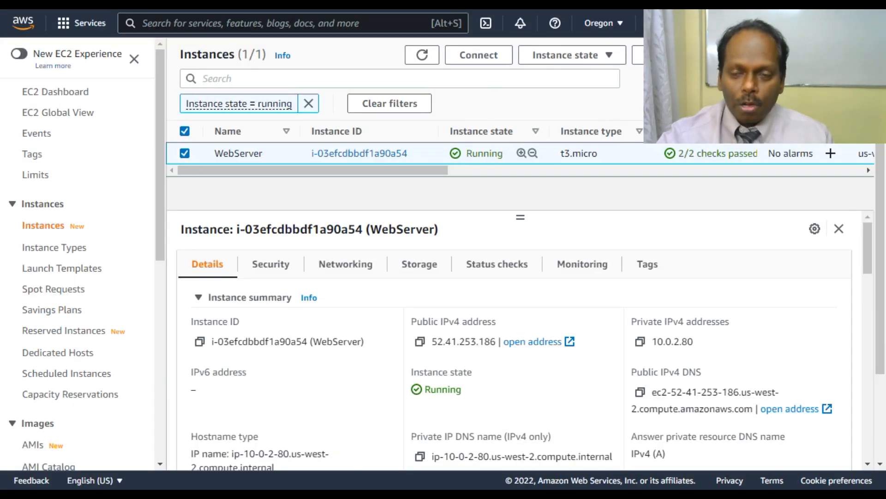
pyautogui.click(602, 56)
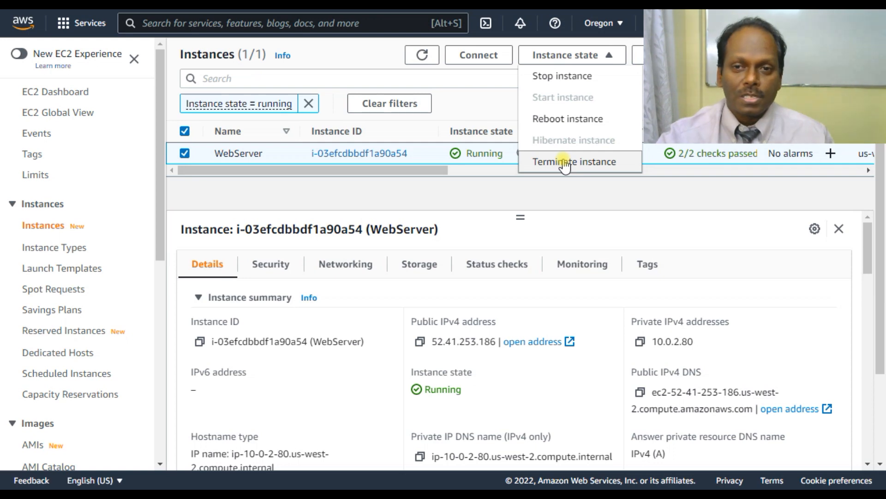
pyautogui.click(567, 75)
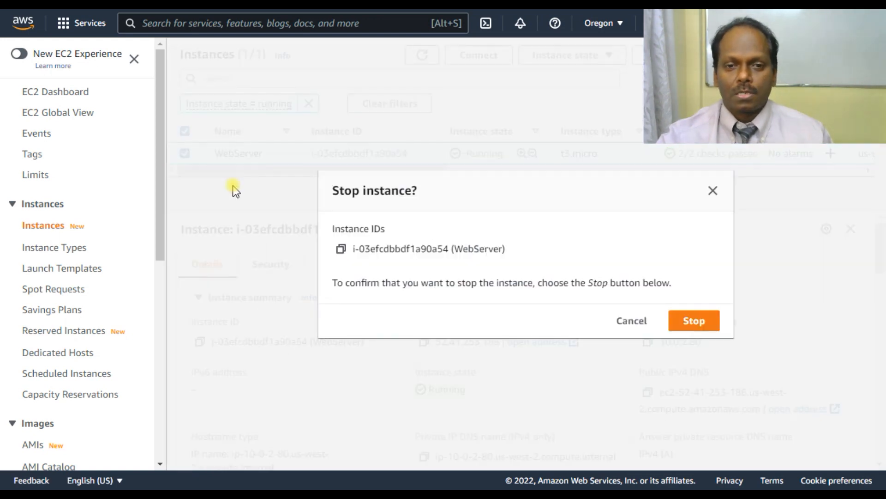
pyautogui.click(699, 326)
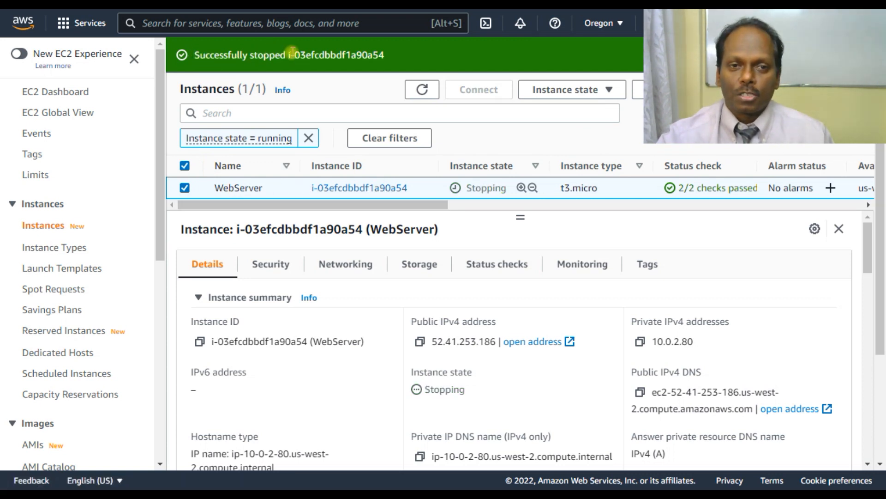
# Step: Refresh the instances list to check WebServer's state, reopen the unfiltered list from the EC2 dashboard, and select WebServer
pyautogui.doubleClick(483, 188)
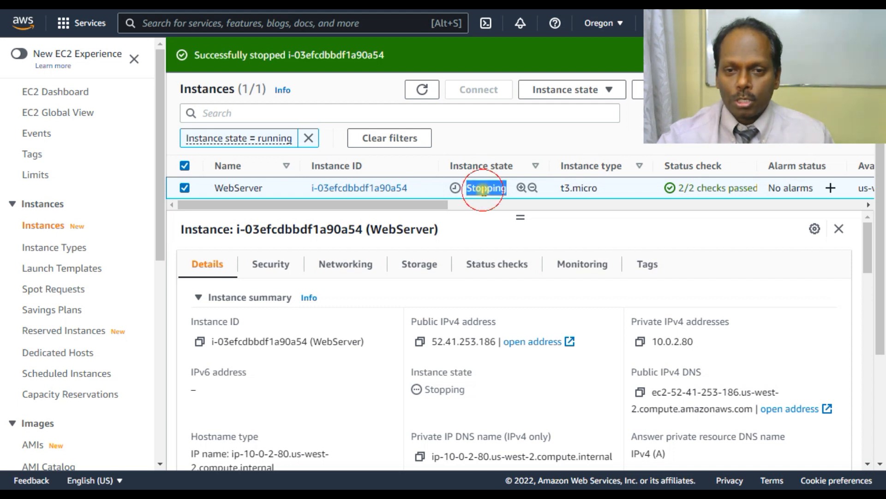
pyautogui.click(423, 91)
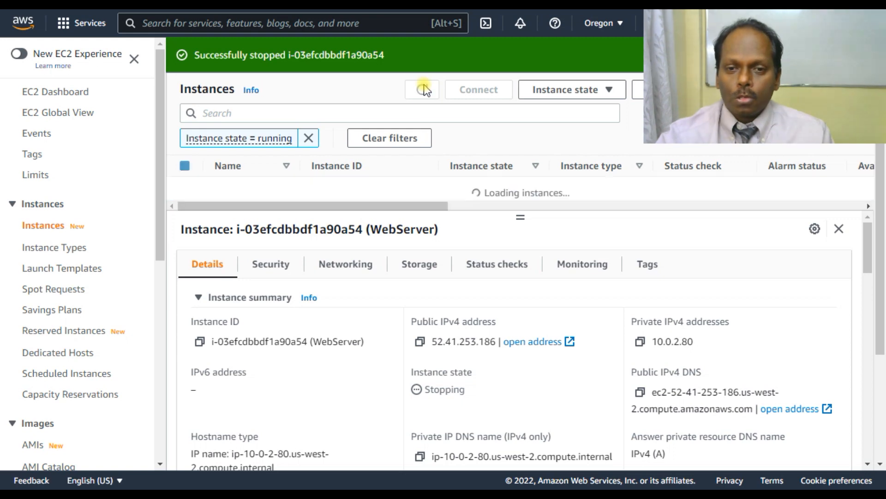
pyautogui.click(86, 94)
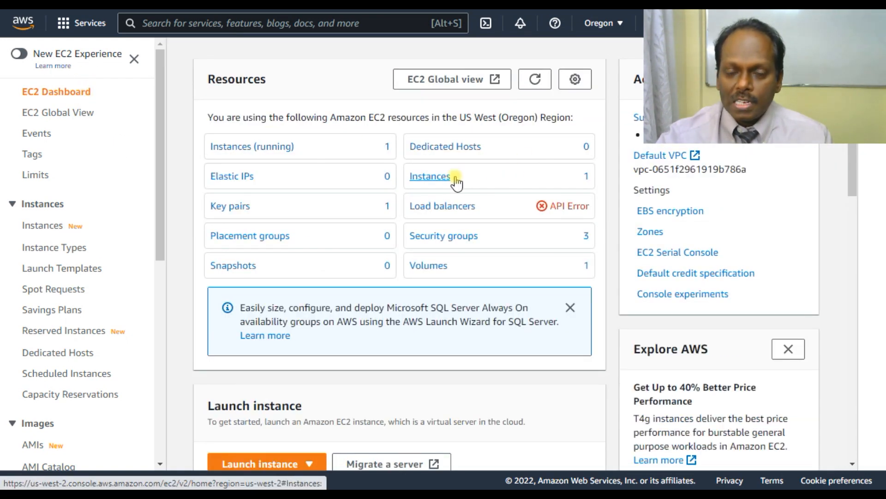
pyautogui.click(416, 178)
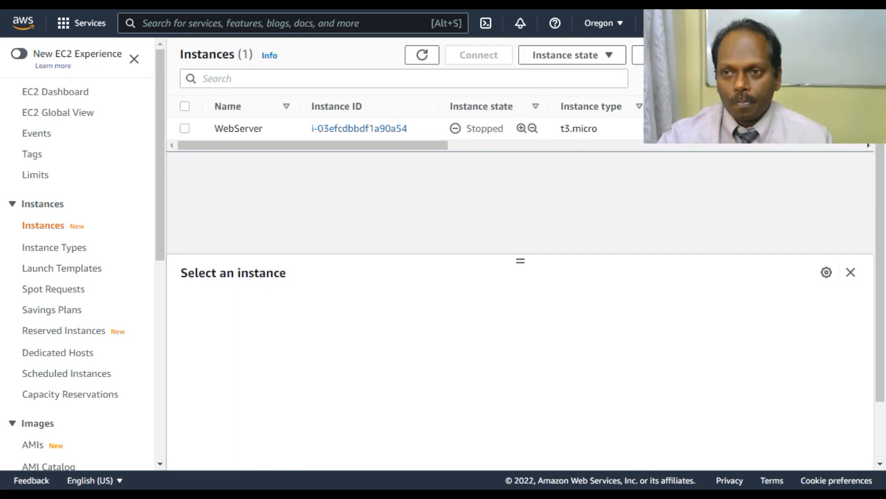
pyautogui.click(182, 129)
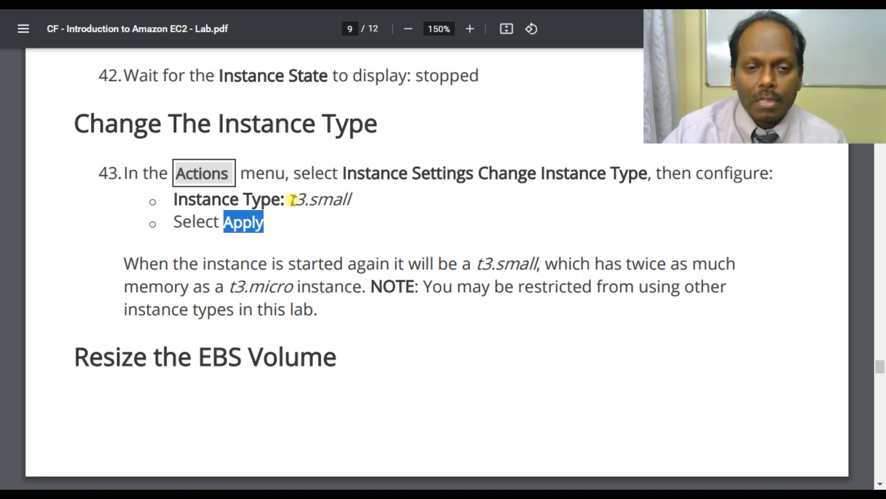
# Step: In the lab PDF, read items 39 to 43 on stopping the instance and changing its type, highlighting t3.small
pyautogui.moveTo(292, 200); pyautogui.dragTo(352, 200)
pyautogui.scroll(4, 353, 202)
pyautogui.scroll(1, 352, 204)
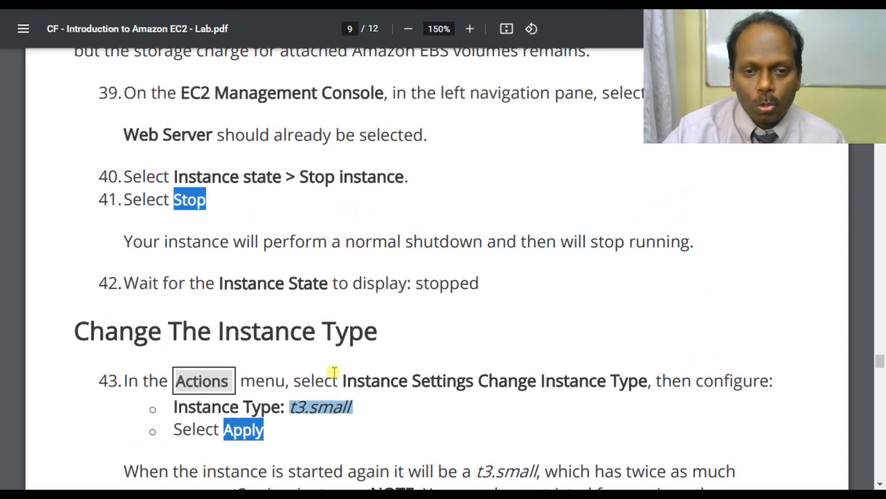
pyautogui.scroll(-3, 346, 395)
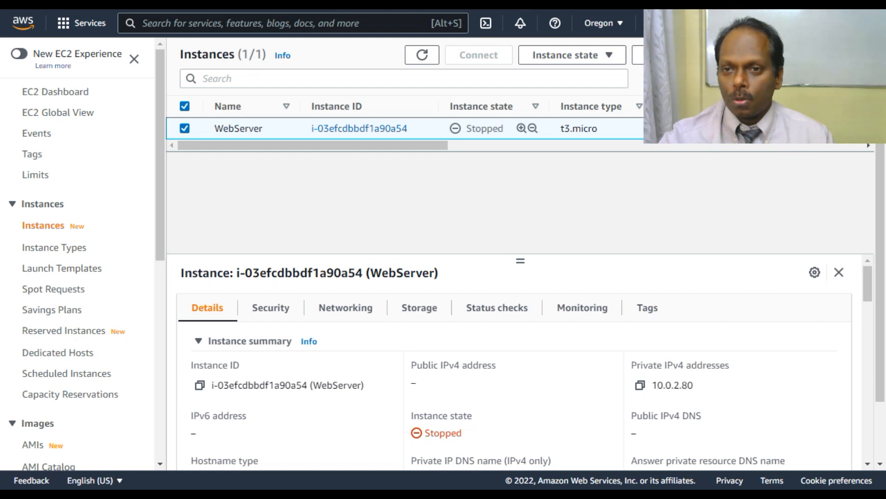
# Step: Change the stopped WebServer instance's type to t3.small and apply the change
pyautogui.click(613, 107)
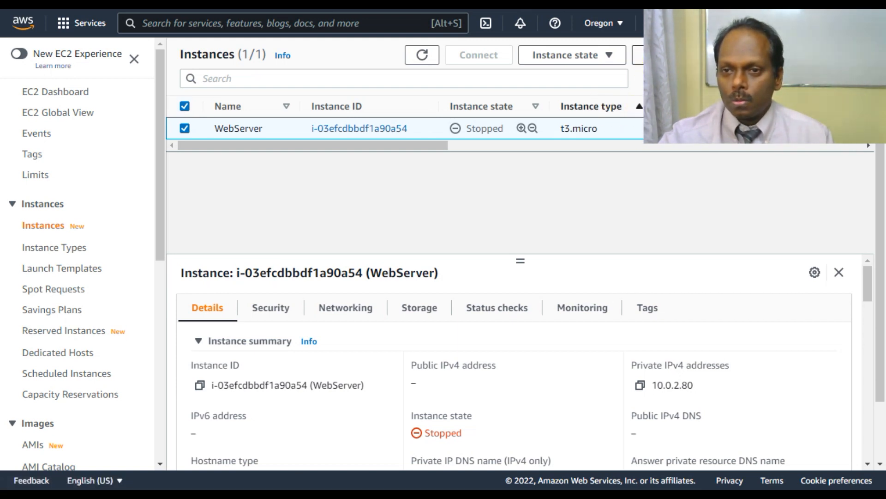
pyautogui.click(663, 54)
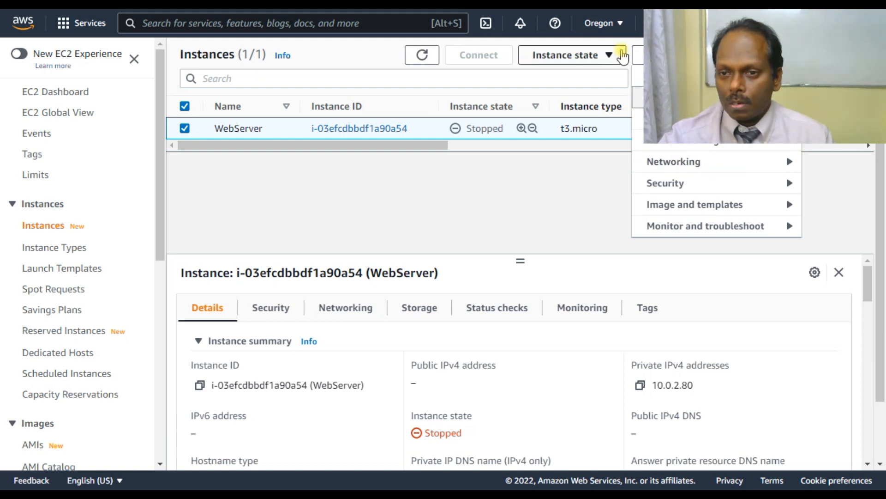
pyautogui.moveTo(678, 148)
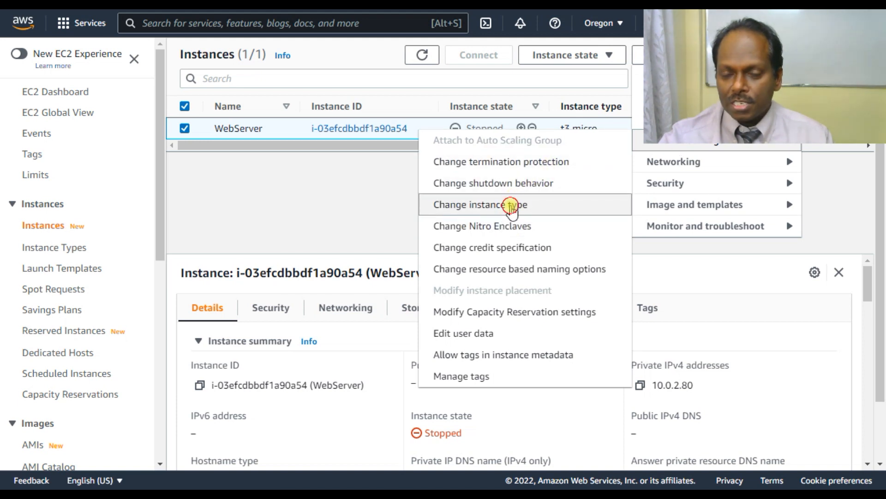
pyautogui.click(511, 206)
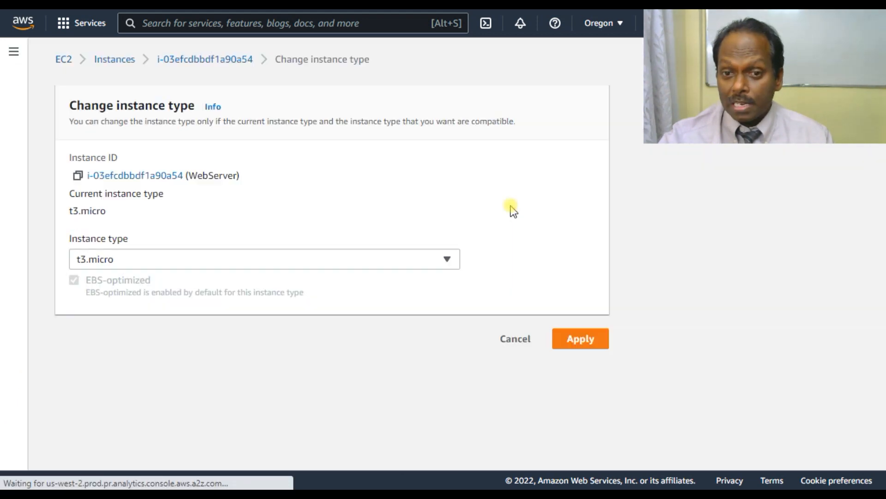
pyautogui.click(168, 258)
pyautogui.scroll(-10, 168, 189)
pyautogui.scroll(10, 128, 144)
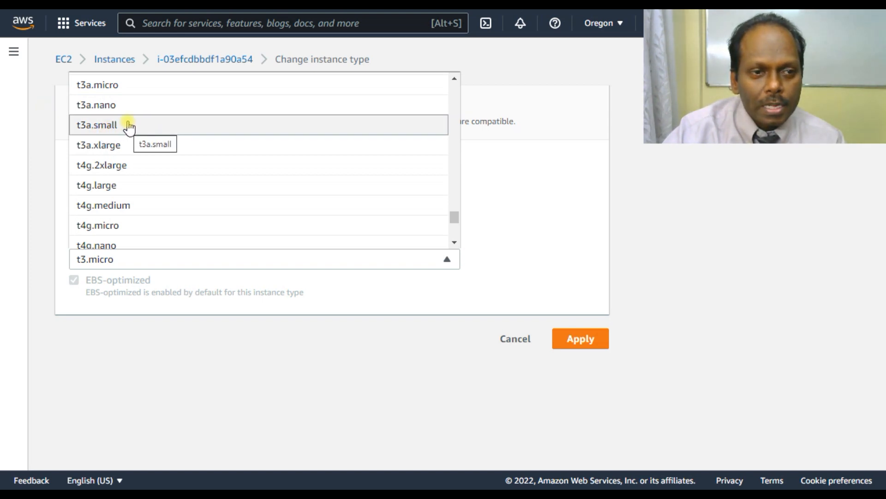
pyautogui.scroll(5, 129, 125)
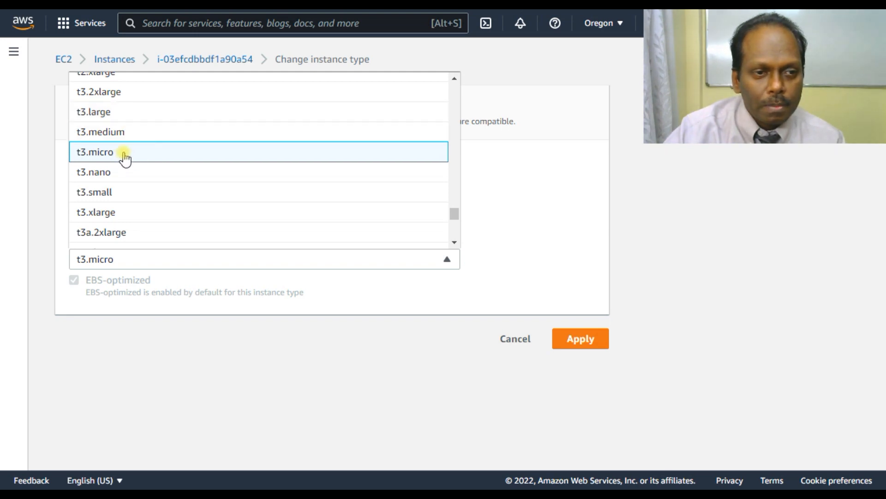
pyautogui.scroll(2, 125, 156)
pyautogui.scroll(-2, 124, 156)
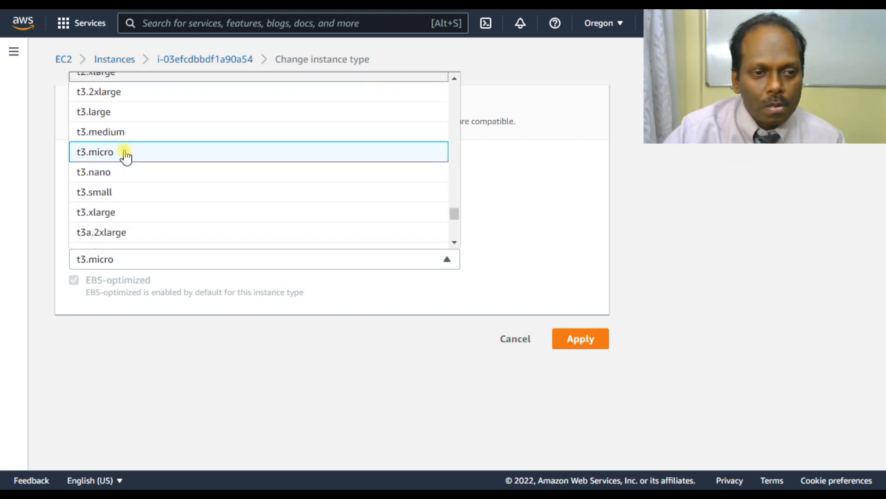
pyautogui.click(110, 192)
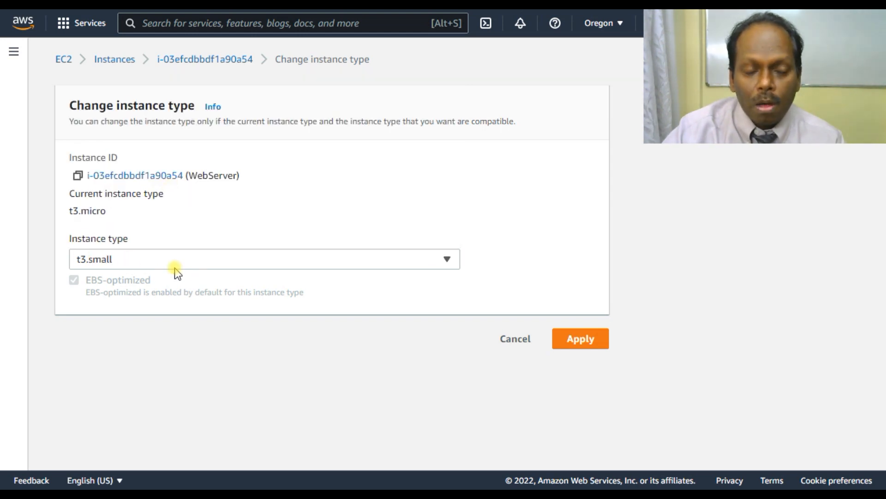
pyautogui.click(582, 338)
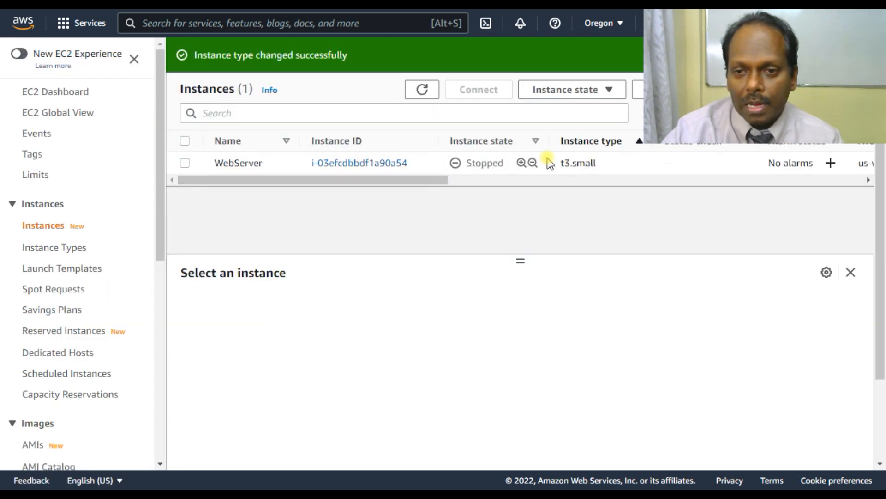
# Step: Switch to the lab PDF, highlight the Resize the EBS Volume heading, and return to the EC2 console
pyautogui.hotkey('alt', 'Tab')
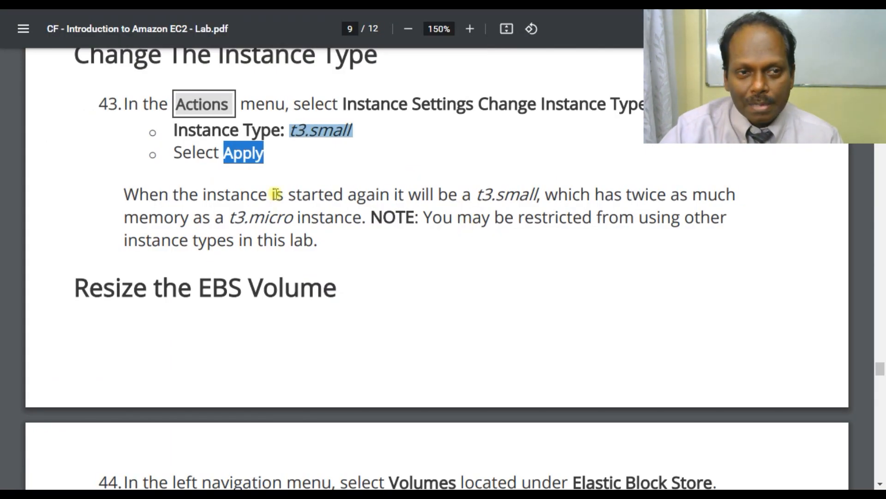
pyautogui.scroll(-3, 285, 236)
pyautogui.moveTo(165, 148); pyautogui.dragTo(328, 142)
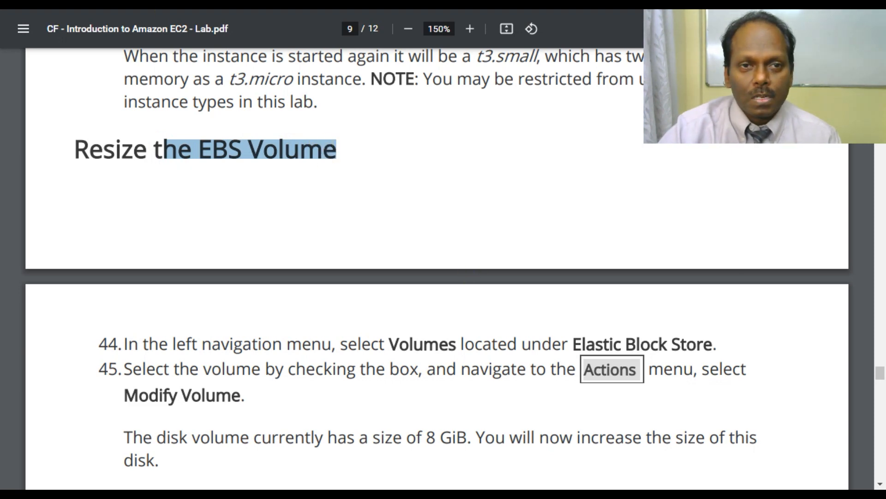
pyautogui.hotkey('alt', 'Tab')
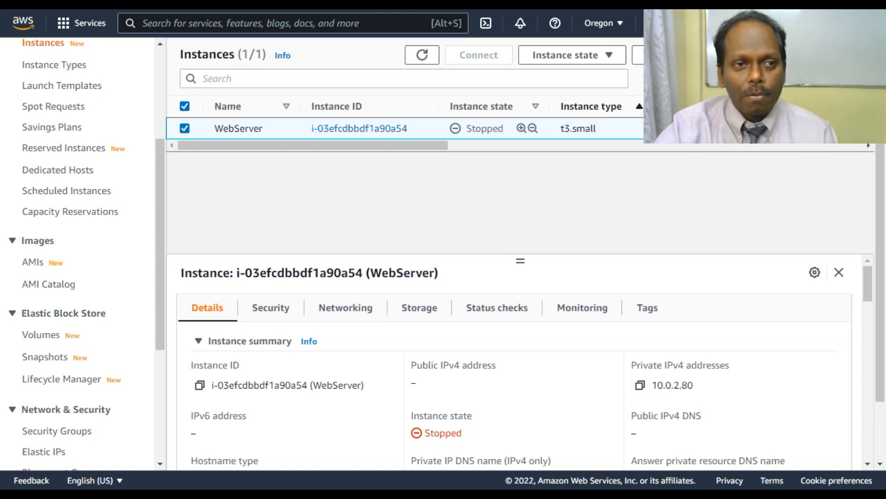
# Step: In the lab PDF, read items 44 to 51 on resizing the volume and starting the instance, highlighting the 8 GiB and 10 GiB sizes
pyautogui.hotkey('alt', 'Tab')
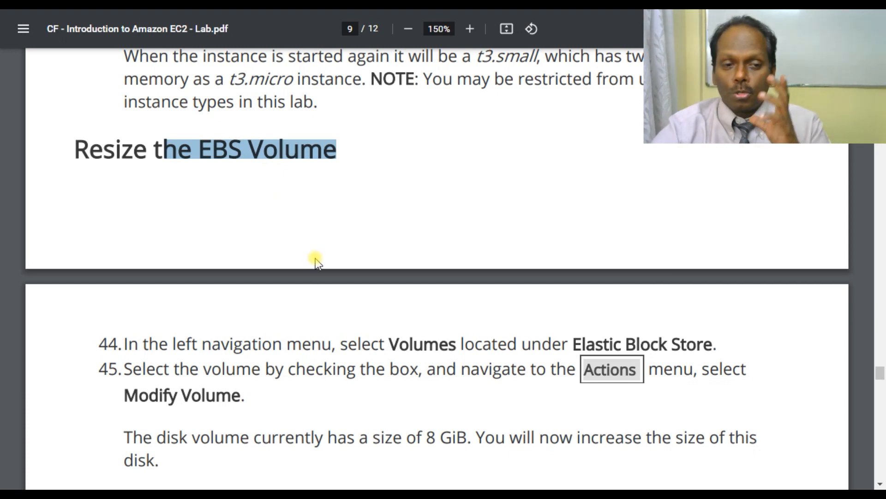
pyautogui.scroll(-3, 334, 255)
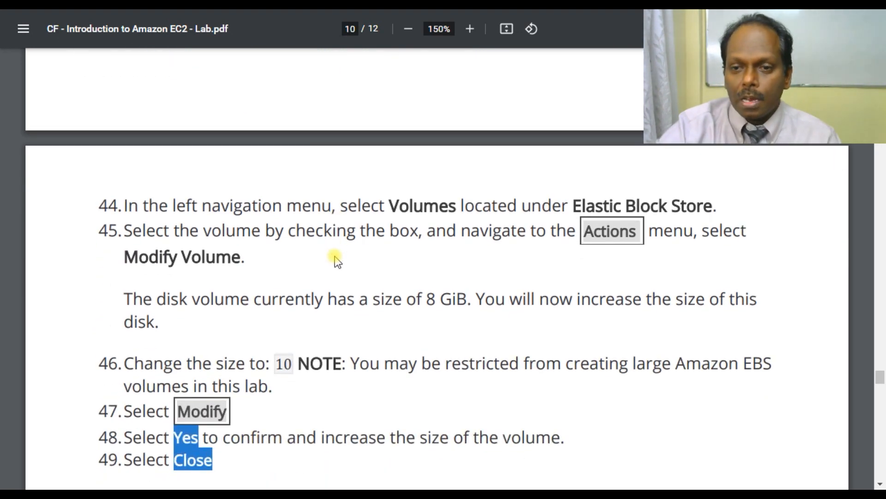
pyautogui.scroll(-2, 334, 256)
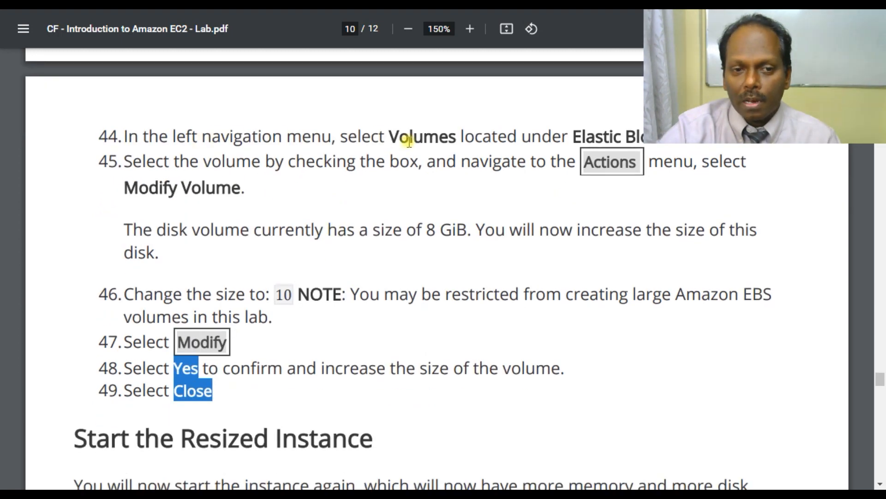
pyautogui.click(430, 229)
pyautogui.moveTo(430, 229); pyautogui.dragTo(469, 226)
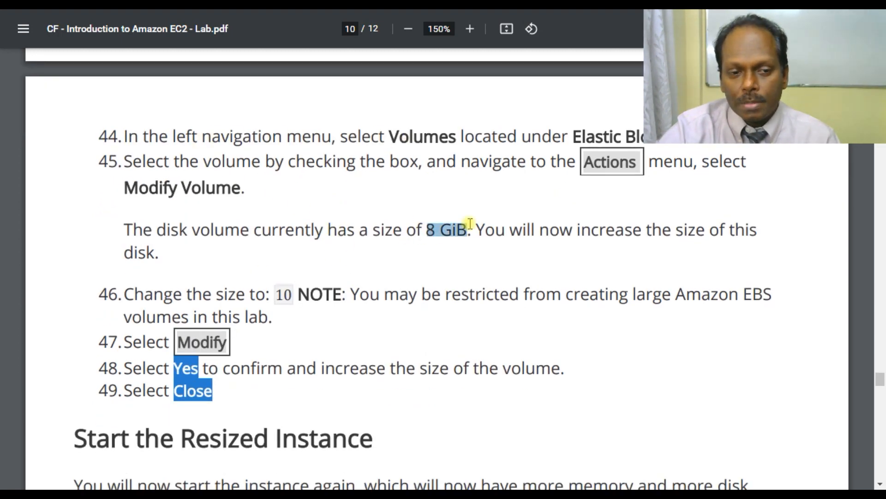
pyautogui.scroll(-5, 338, 299)
pyautogui.scroll(-1, 337, 300)
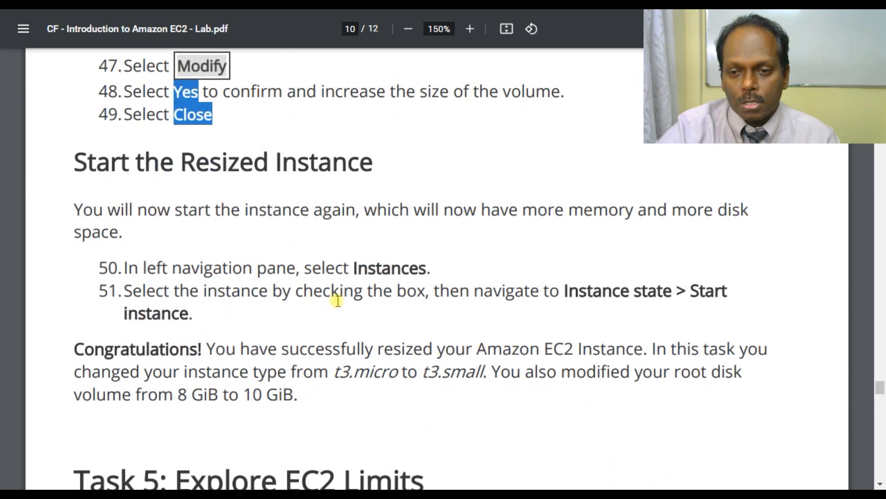
pyautogui.moveTo(229, 393); pyautogui.dragTo(293, 393)
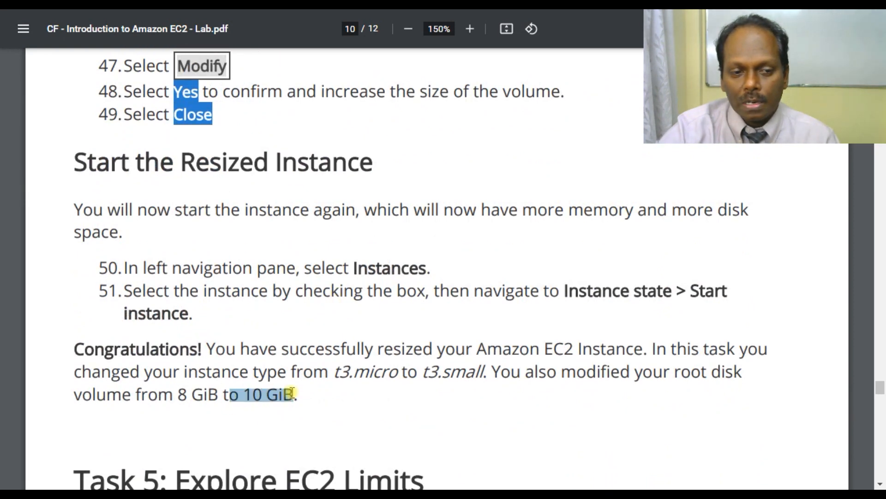
pyautogui.moveTo(161, 393); pyautogui.dragTo(296, 393)
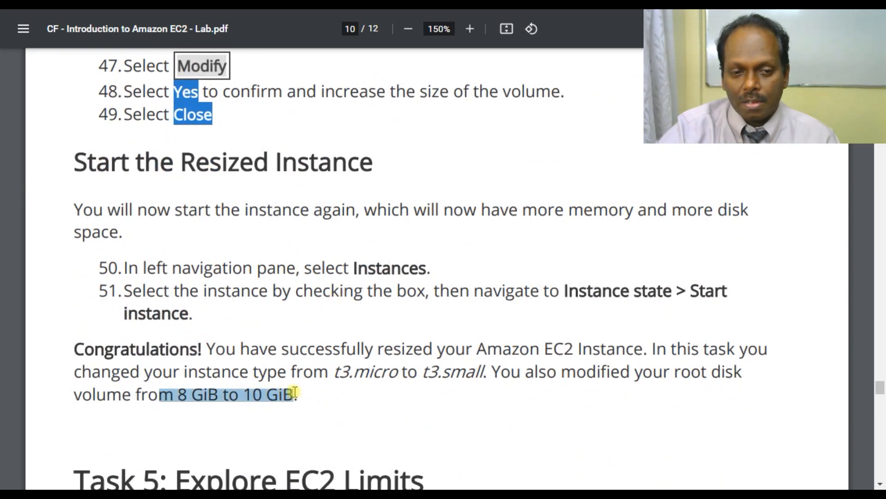
# Step: Switch back to the EC2 console and modify the WebServer EBS volume's size to 10 GiB, confirming the modification
pyautogui.hotkey('alt', 'Tab')
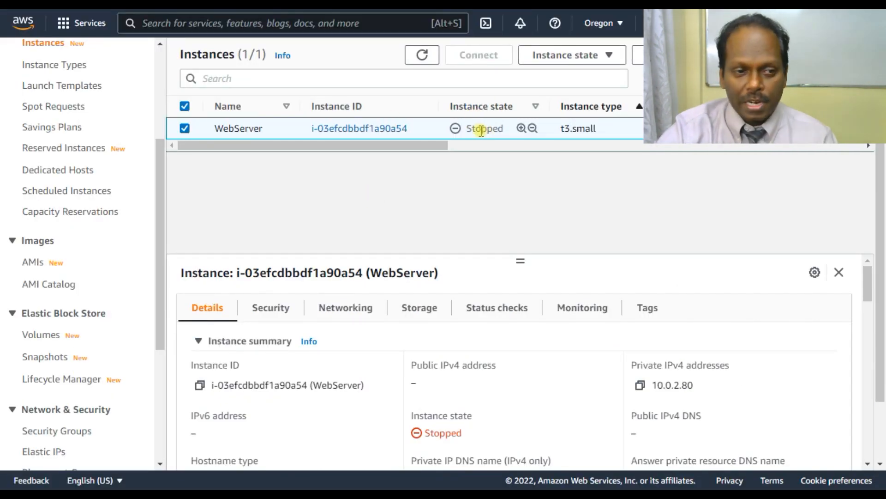
pyautogui.click(47, 336)
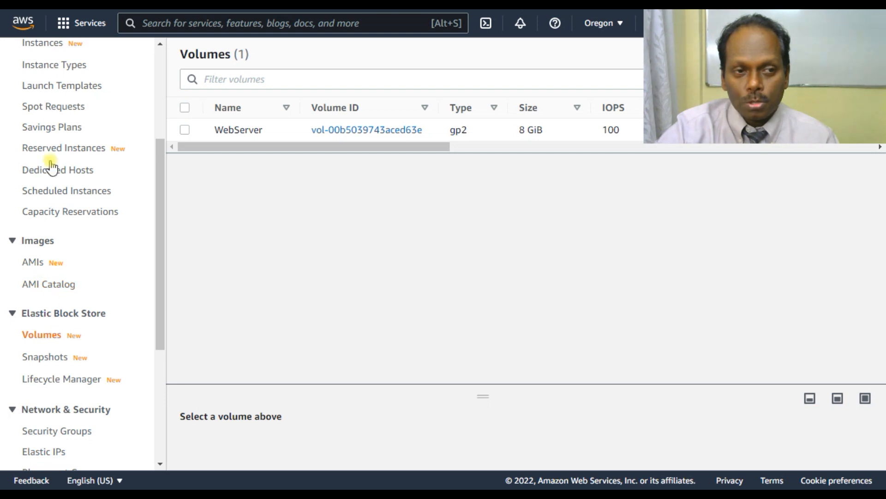
pyautogui.click(184, 130)
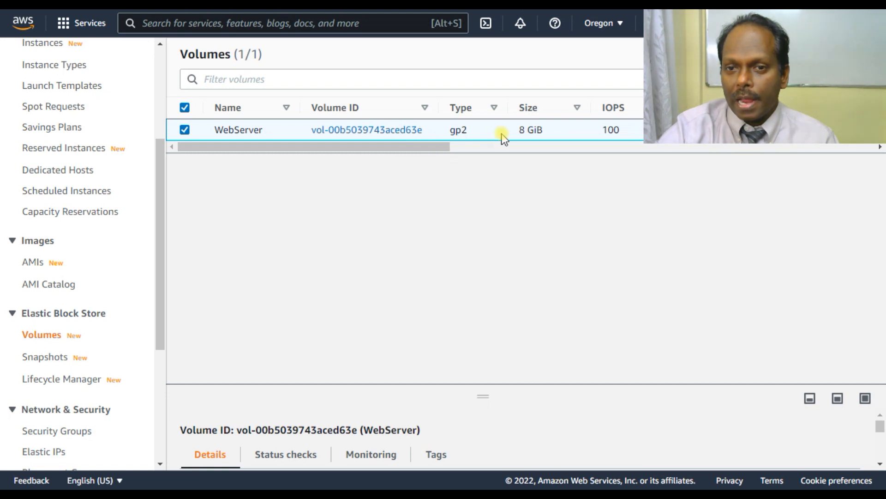
pyautogui.click(736, 54)
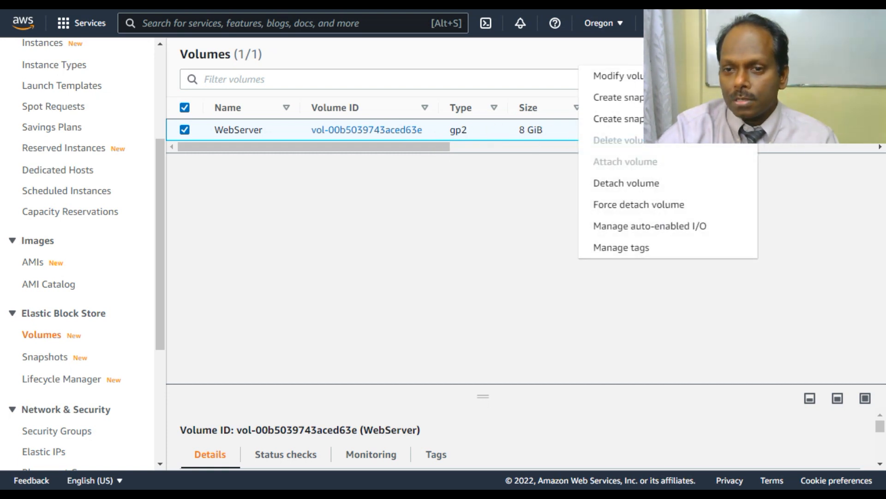
pyautogui.click(639, 77)
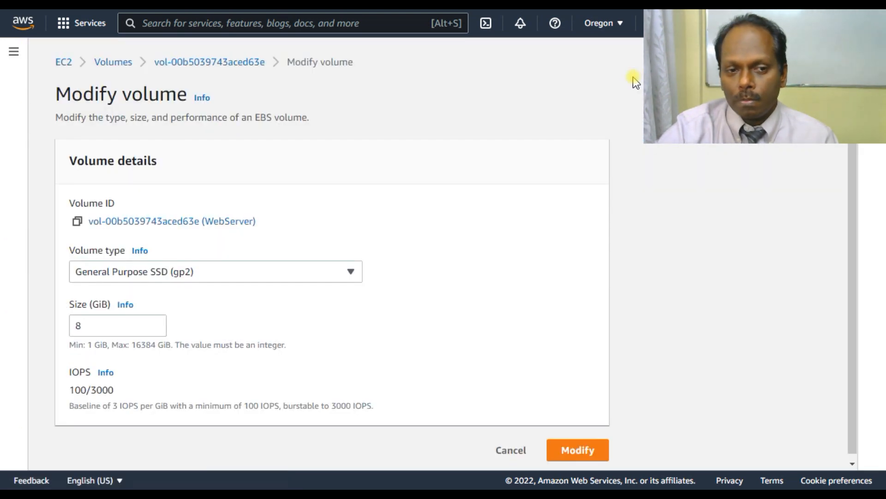
pyautogui.doubleClick(81, 321)
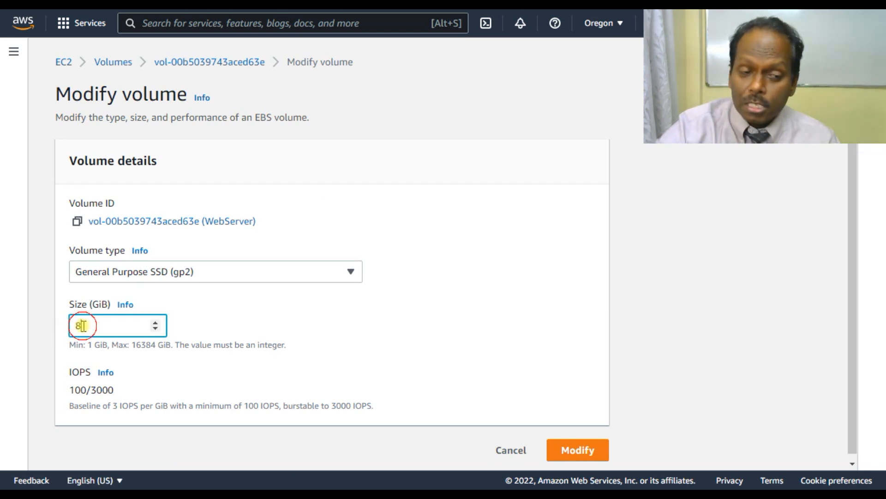
pyautogui.write('10')
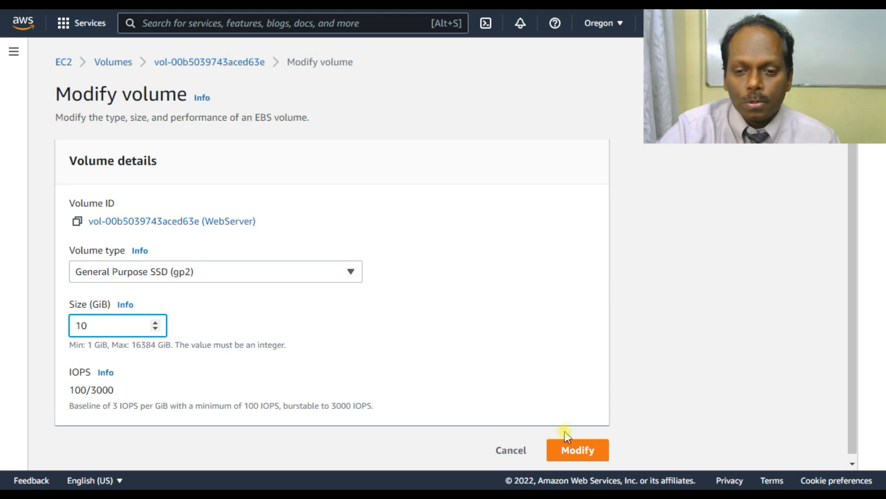
pyautogui.click(575, 455)
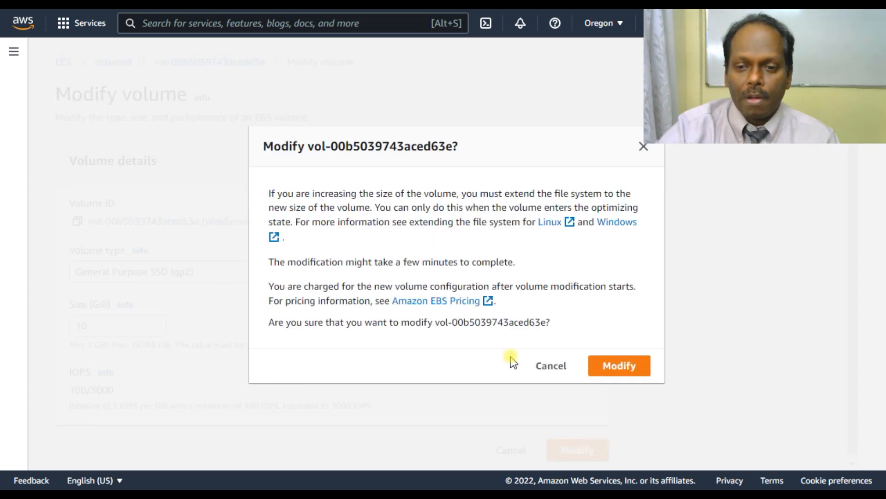
pyautogui.click(612, 367)
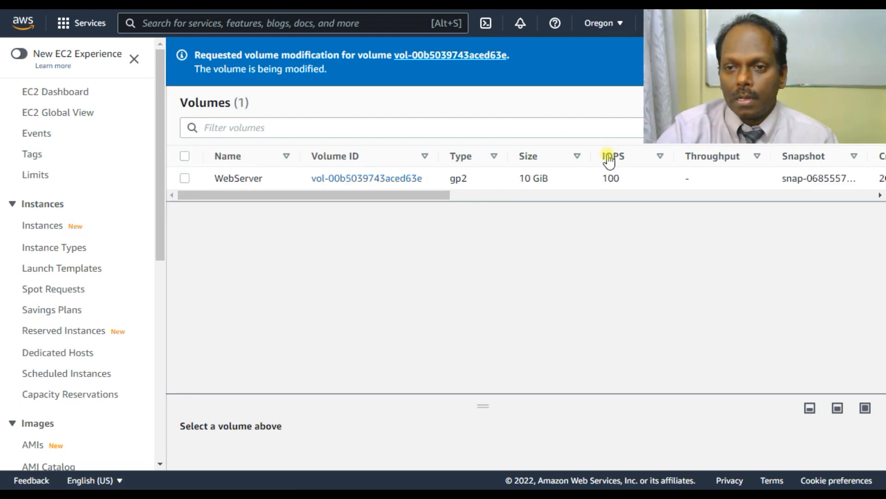
# Step: Reopen the unfiltered instances list from the EC2 dashboard, select WebServer, and start it
pyautogui.click(67, 92)
pyautogui.click(230, 147)
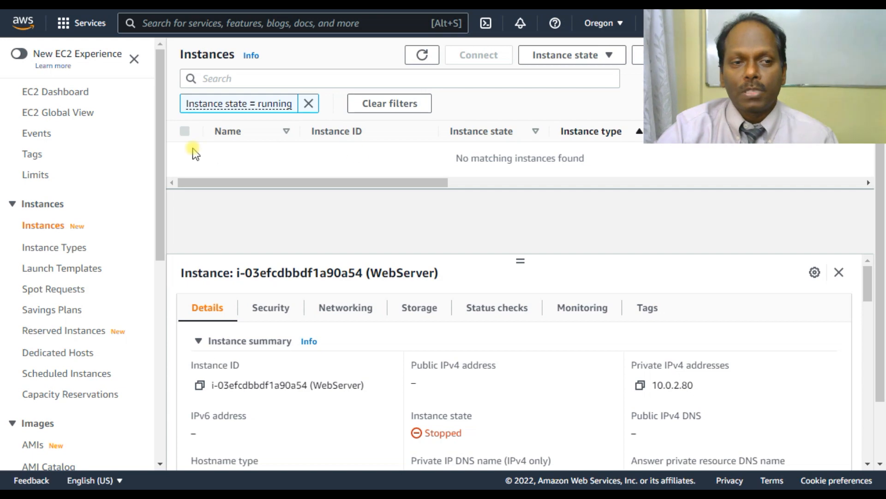
pyautogui.click(67, 92)
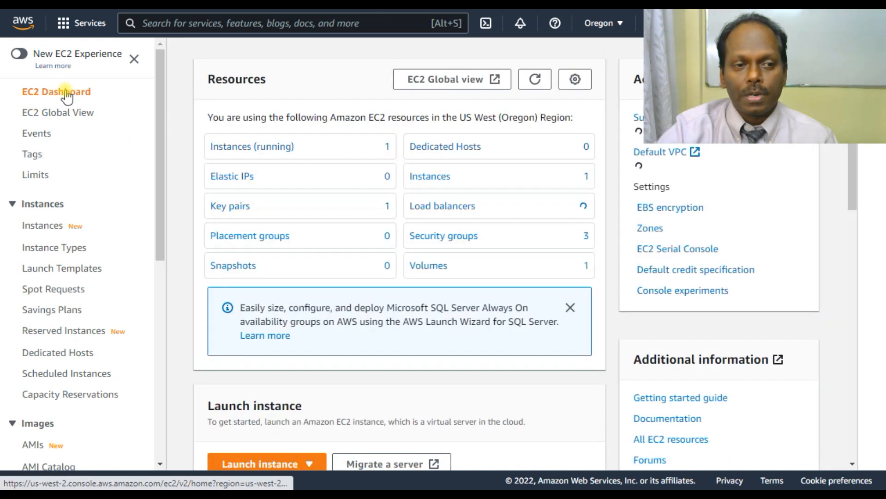
pyautogui.click(439, 176)
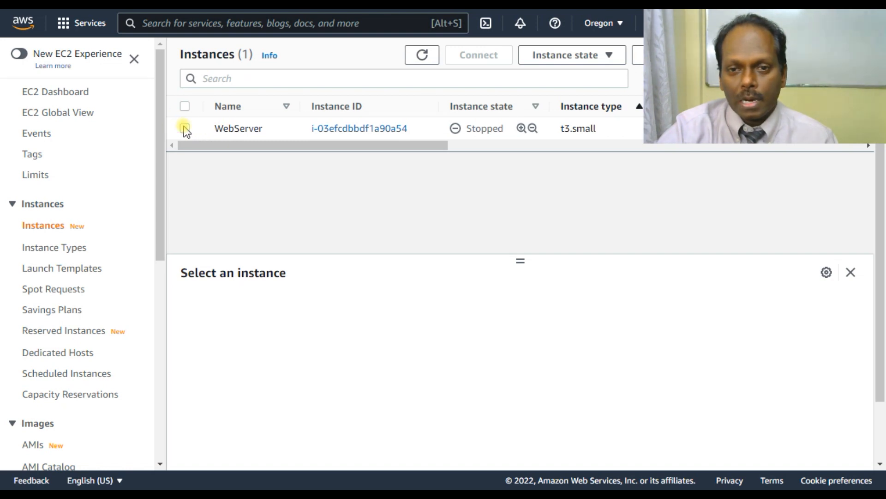
pyautogui.click(185, 129)
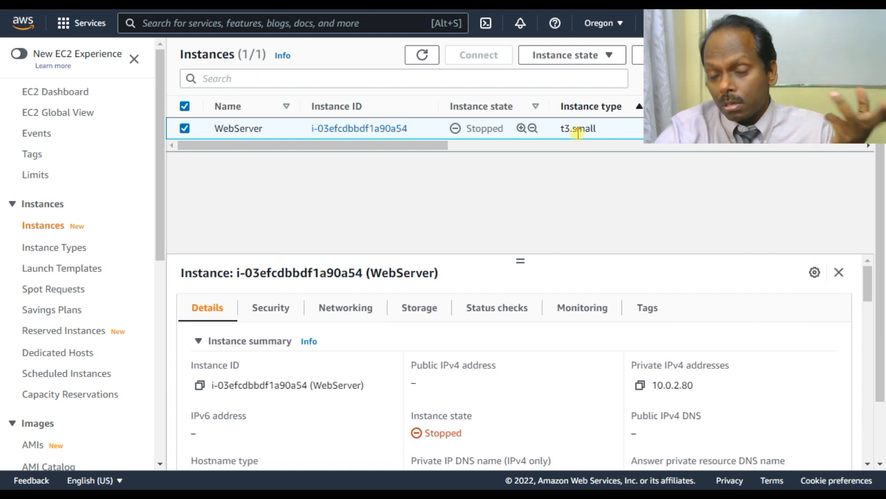
pyautogui.click(582, 55)
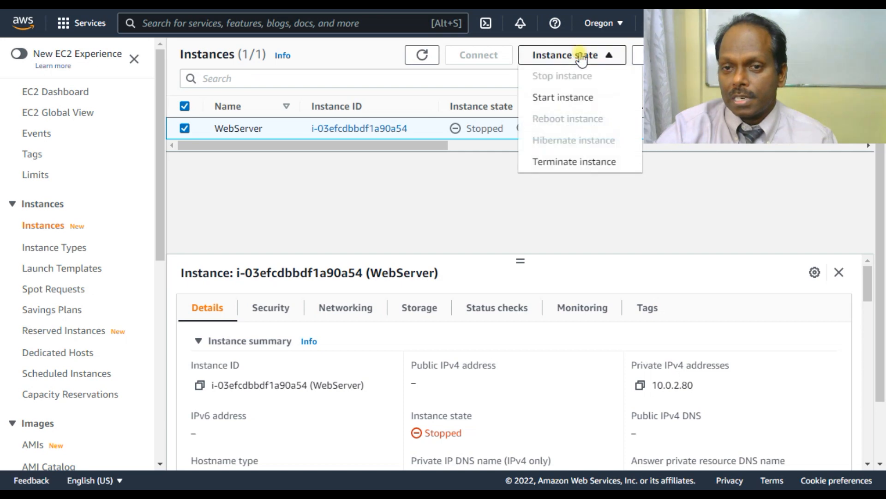
pyautogui.click(556, 99)
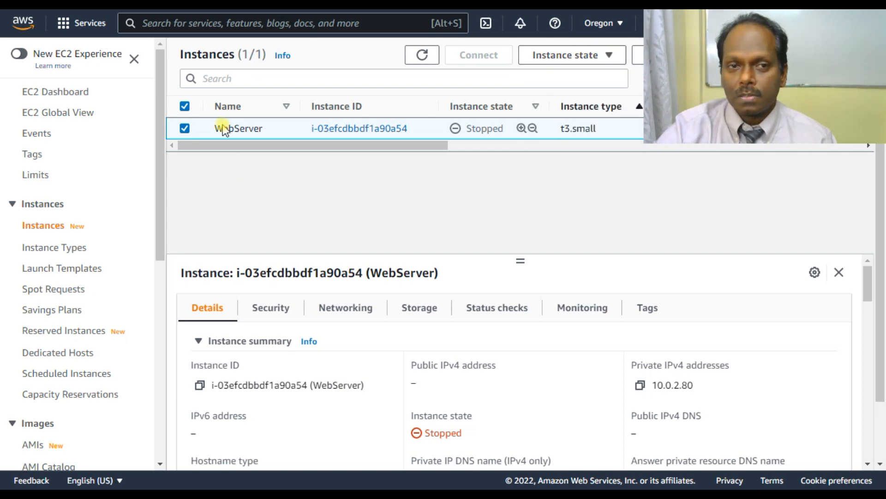
# Step: In the lab PDF, read the Task 4 summary, highlighting the t3.micro to t3.small and 8 GiB to 10 GiB changes
pyautogui.click(131, 10)
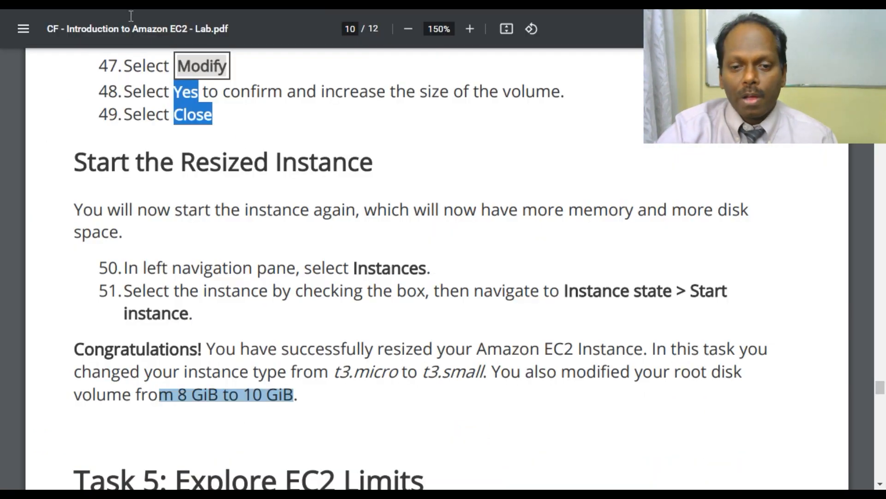
pyautogui.scroll(-1, 375, 325)
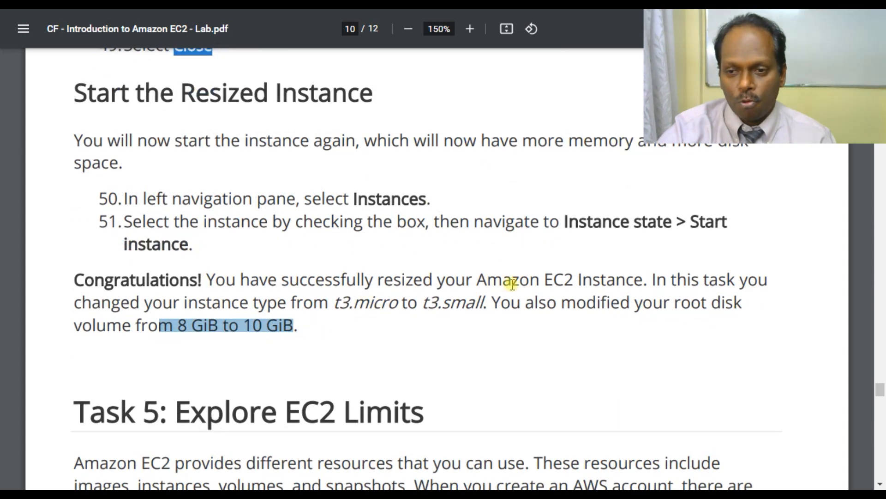
pyautogui.moveTo(140, 302); pyautogui.dragTo(495, 300)
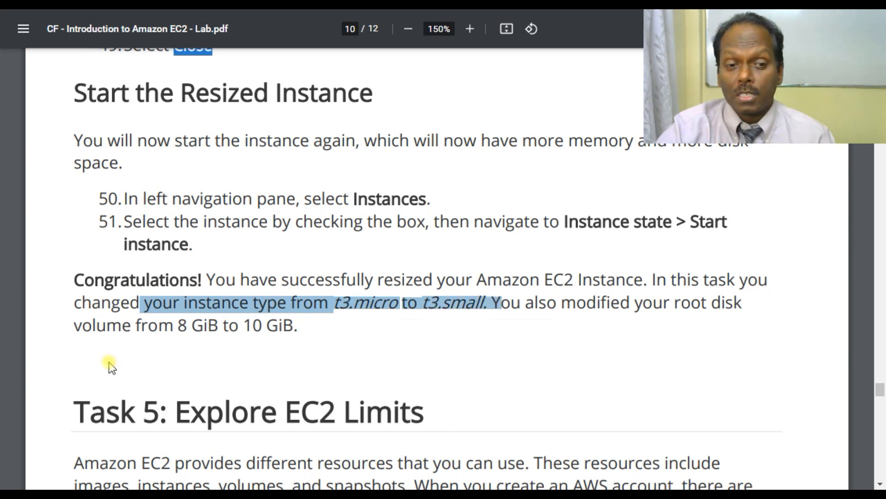
pyautogui.moveTo(160, 326); pyautogui.dragTo(297, 325)
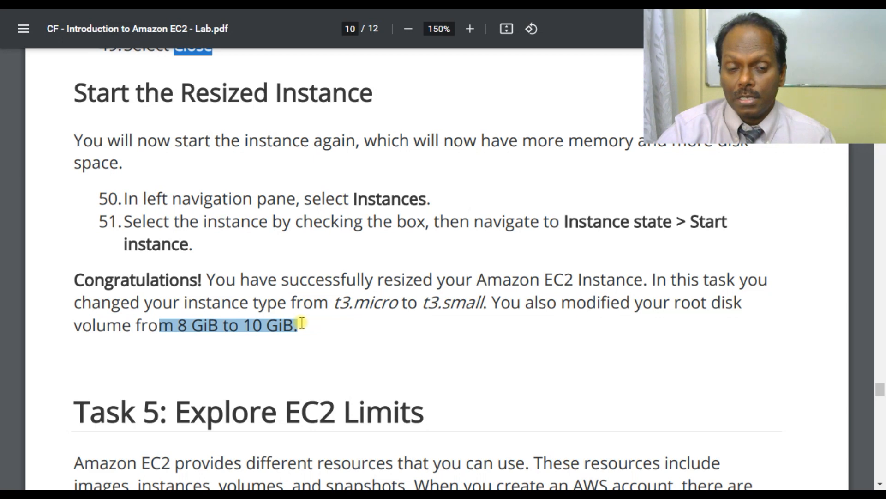
# Step: Read Task 5: Explore EC2 Limits, items 52 and 53, highlighting part of the heading and introduction, and continue to the Task 6 heading
pyautogui.scroll(-5, 300, 371)
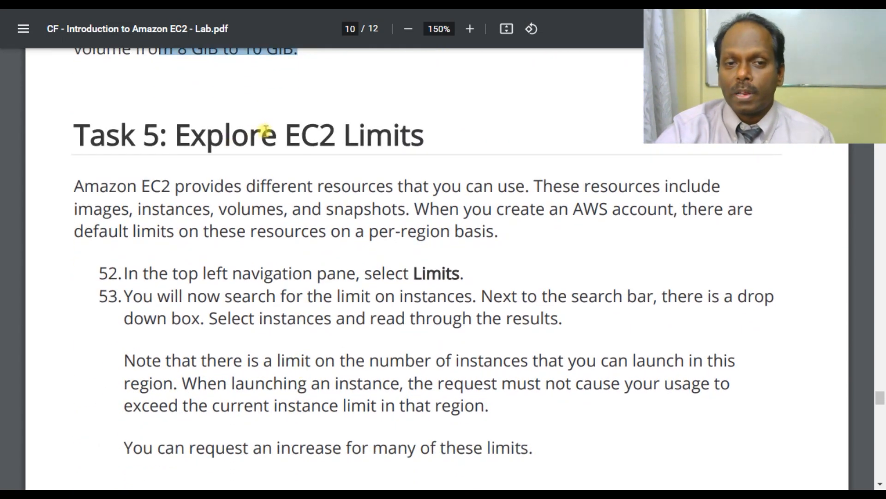
pyautogui.click(283, 127)
pyautogui.moveTo(283, 128); pyautogui.dragTo(439, 134)
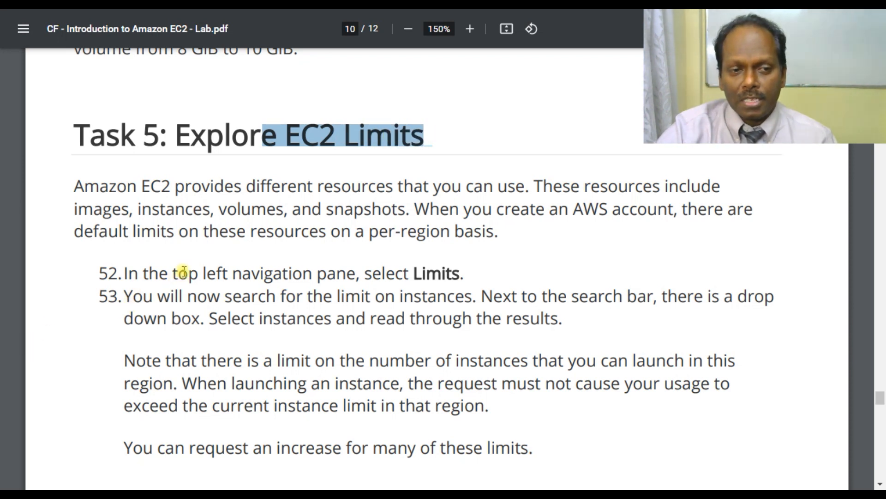
pyautogui.moveTo(192, 185); pyautogui.dragTo(332, 178)
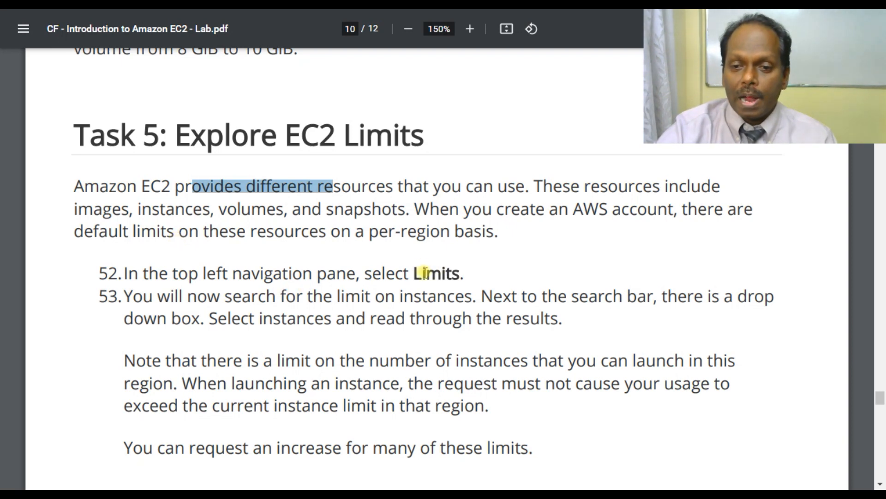
pyautogui.scroll(-3, 423, 272)
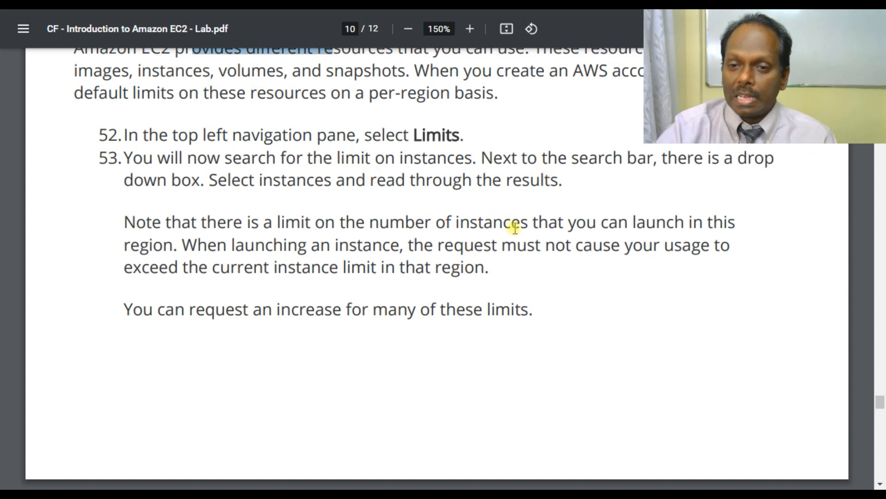
pyautogui.scroll(-3, 369, 235)
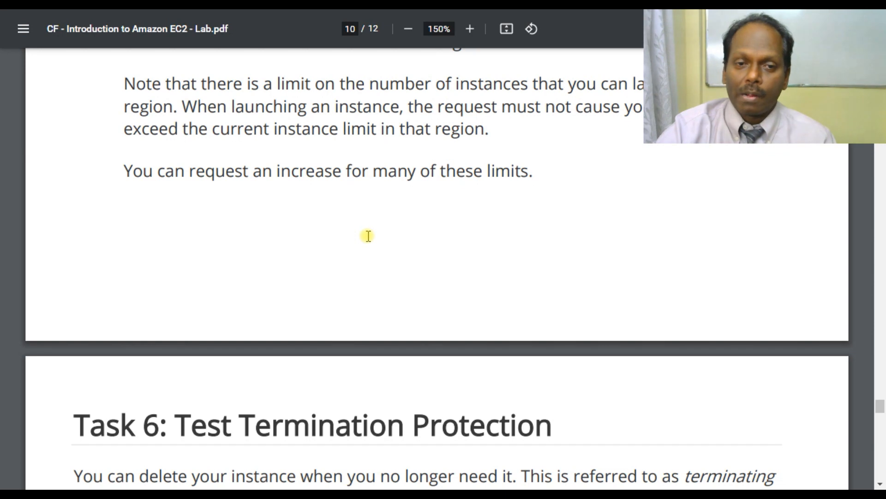
pyautogui.scroll(-2, 368, 236)
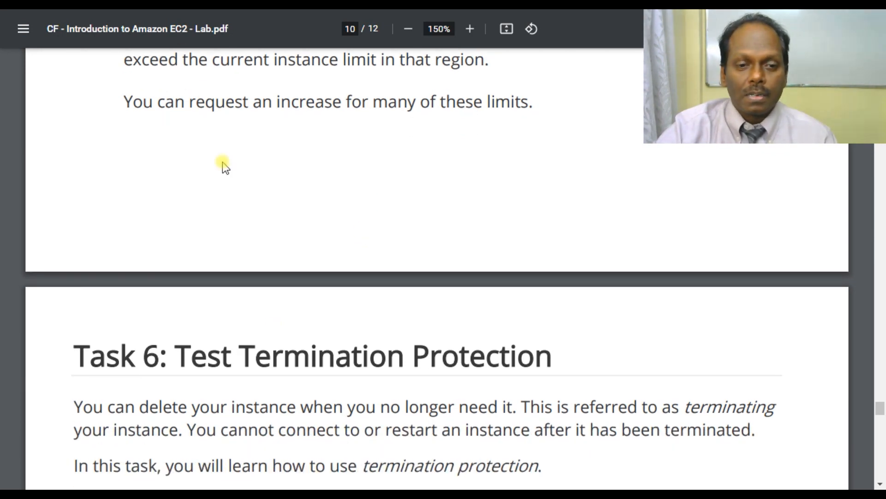
# Step: Switch to the EC2 console, refresh the instances list, and open the EC2 Limits page
pyautogui.hotkey('ctrl', 'Tab')
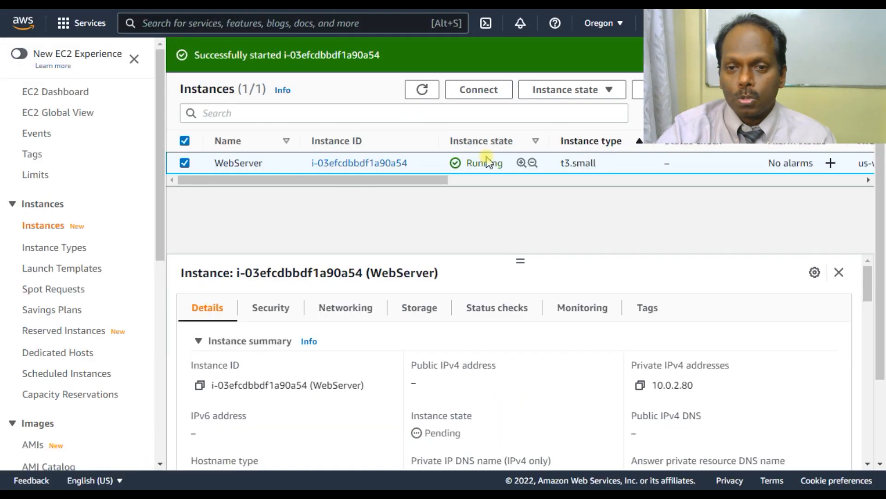
pyautogui.click(421, 89)
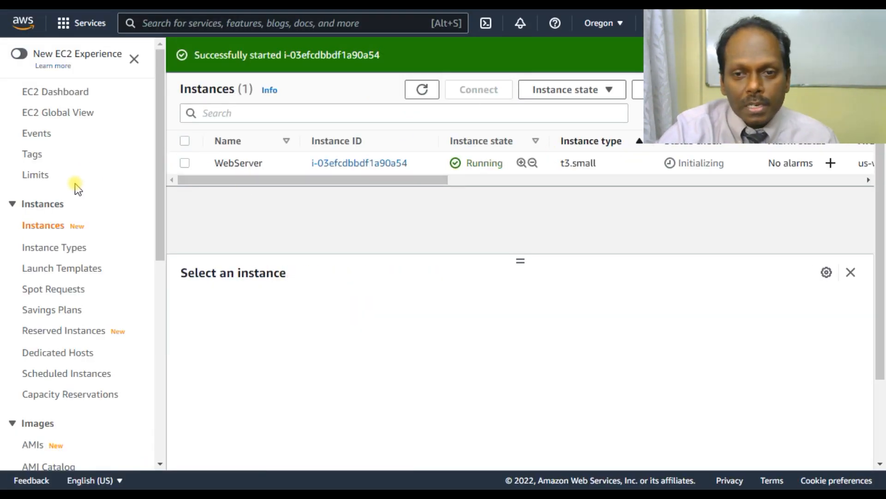
pyautogui.click(33, 176)
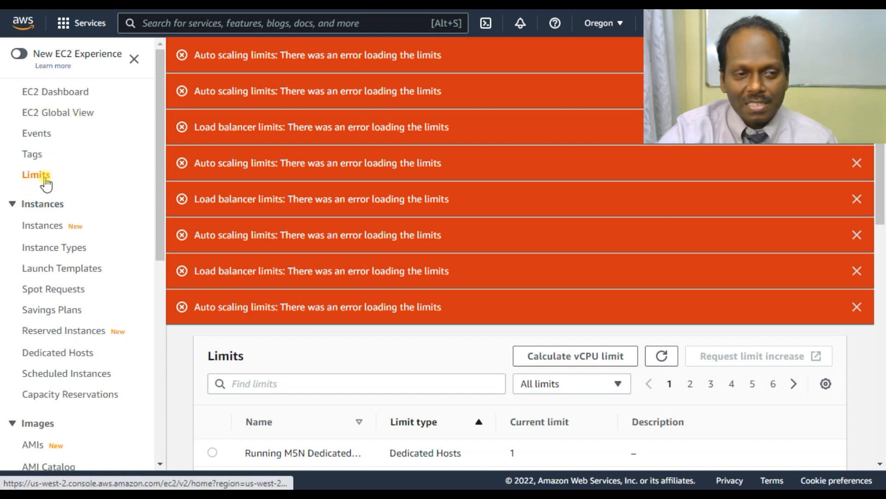
# Step: Open the running instances list from the EC2 dashboard, select WebServer, and check the web server's page in the browser
pyautogui.click(58, 93)
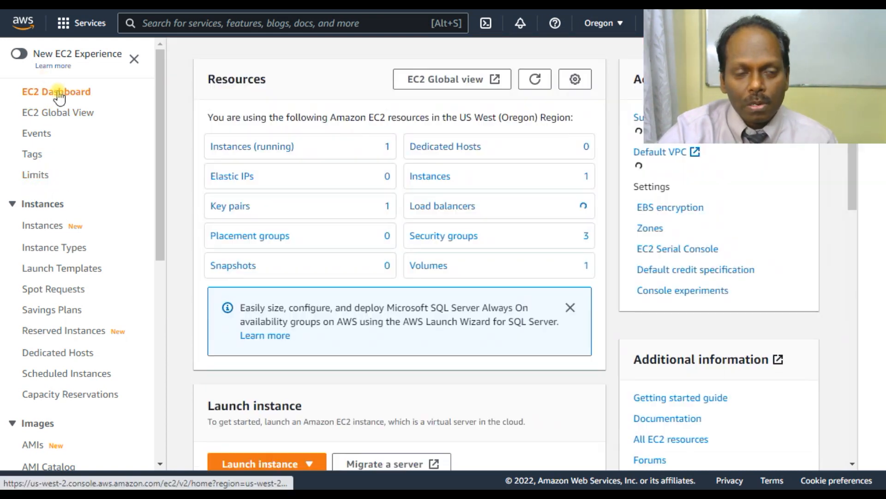
pyautogui.click(246, 146)
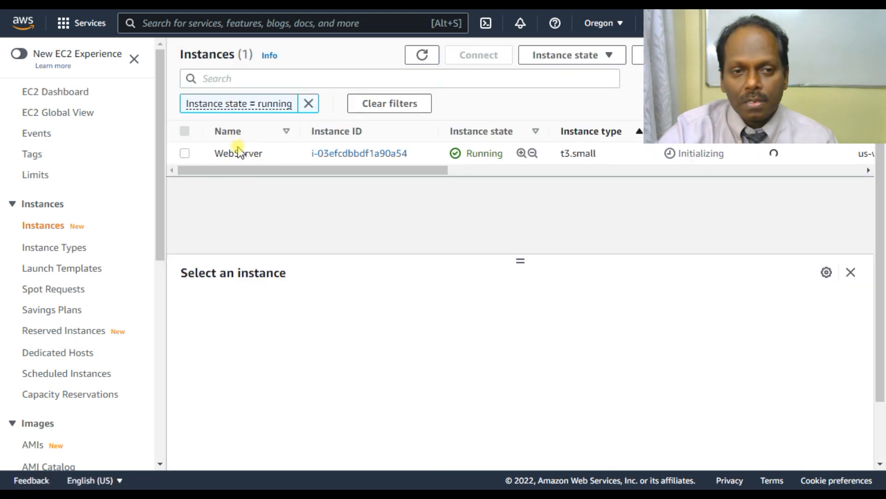
pyautogui.click(185, 154)
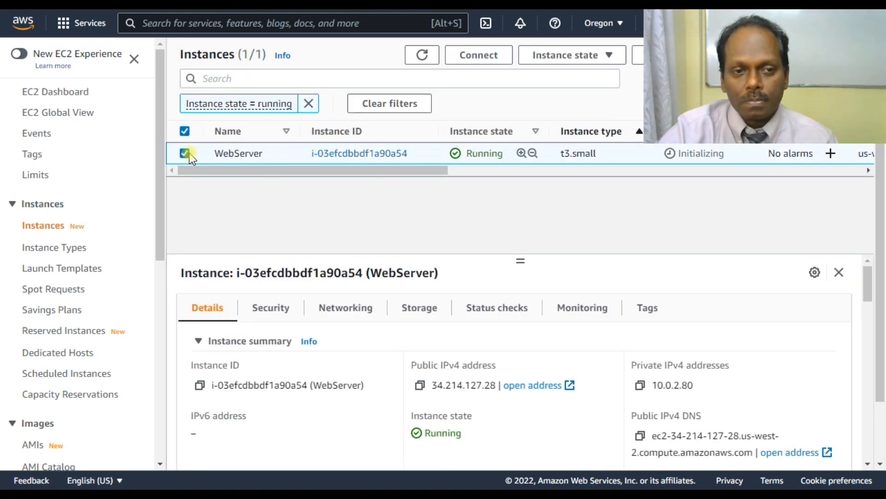
pyautogui.click(46, 175)
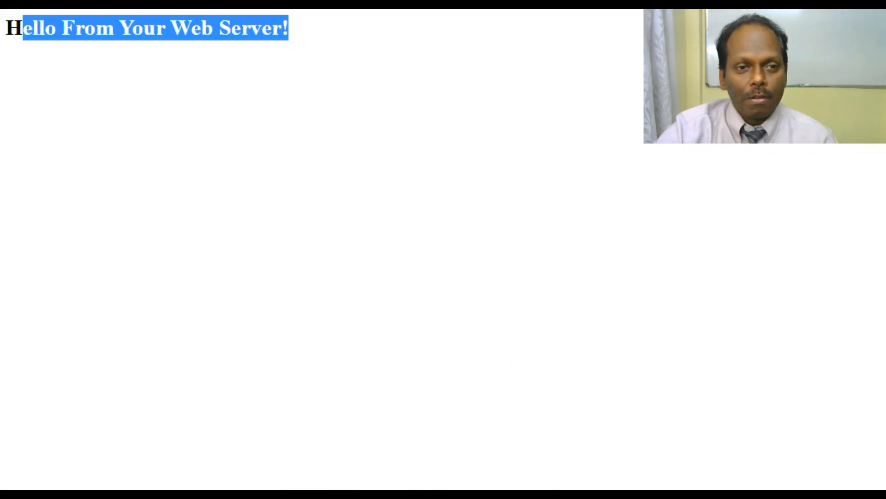
pyautogui.click(305, 56)
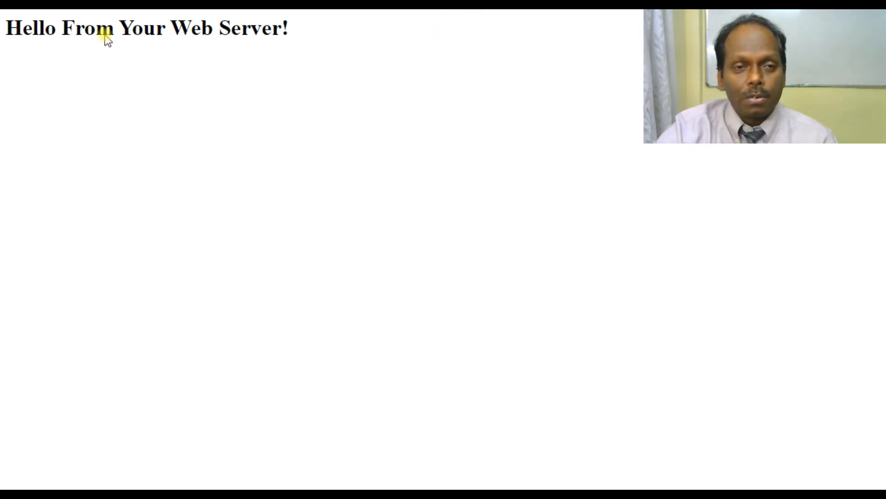
# Step: Switch to Task 6 in the lab PDF, highlight Terminate in item 55, and return to the EC2 console
pyautogui.click(94, 10)
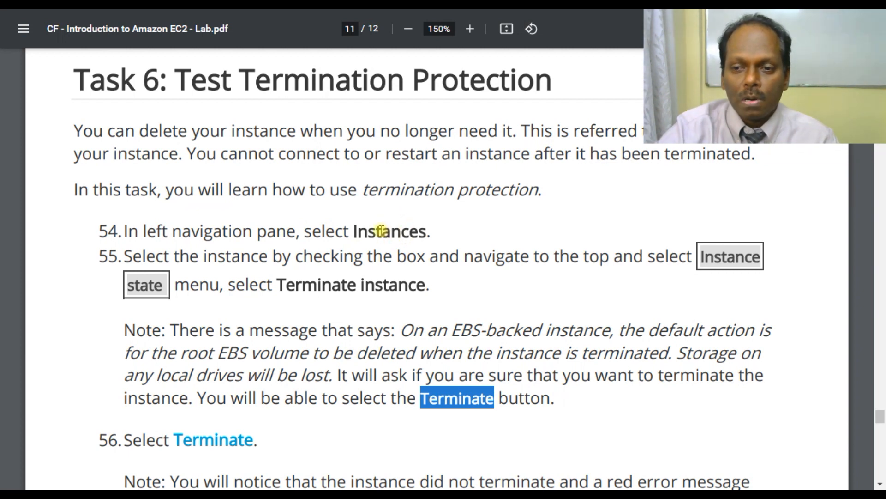
pyautogui.doubleClick(326, 281)
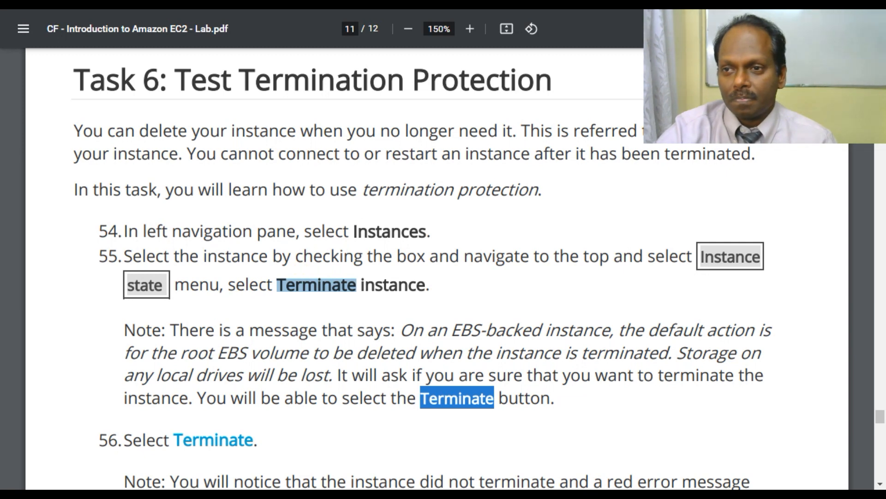
pyautogui.hotkey('alt', 'Tab')
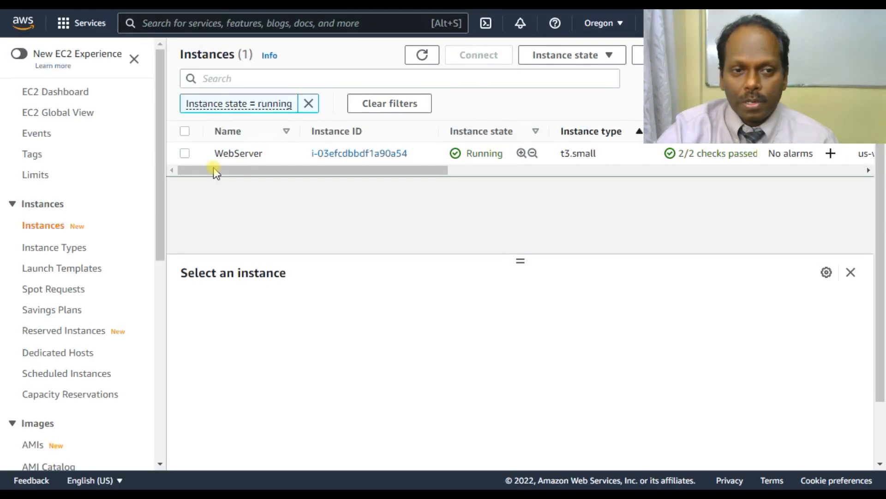
# Step: Select WebServer in the running instances list, try to terminate it, and highlight the start of the resulting message
pyautogui.click(184, 153)
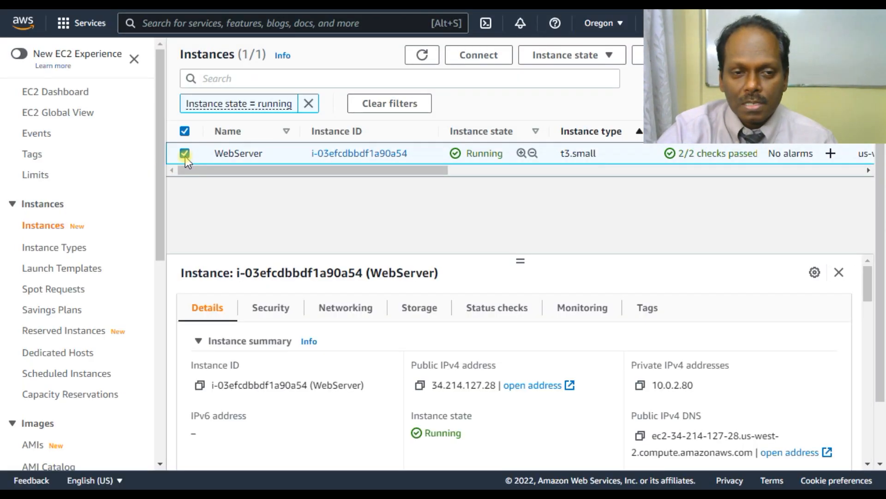
pyautogui.click(584, 55)
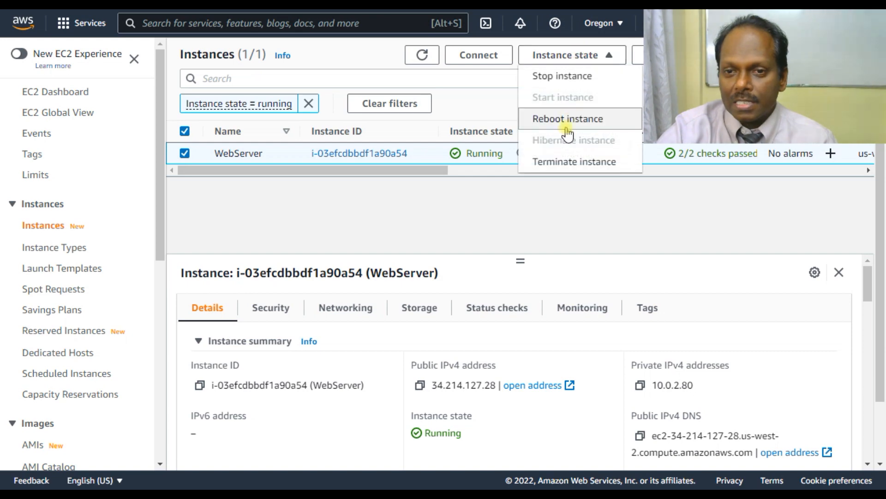
pyautogui.click(561, 164)
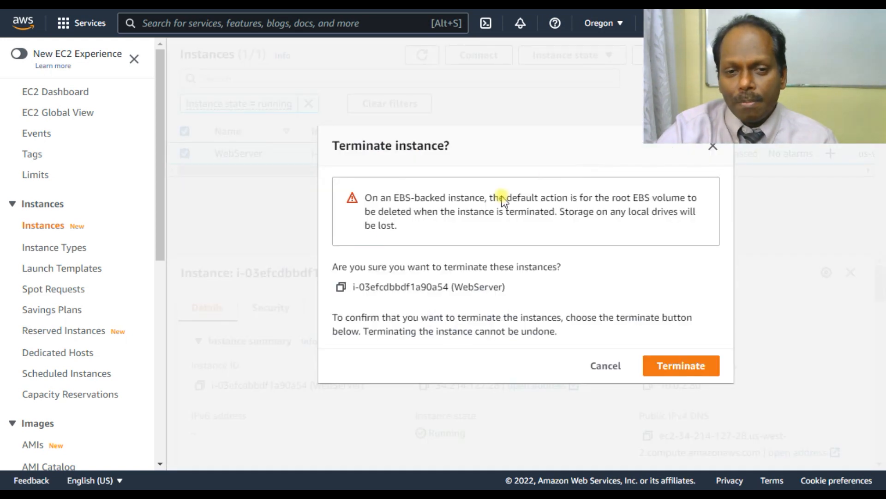
pyautogui.click(683, 366)
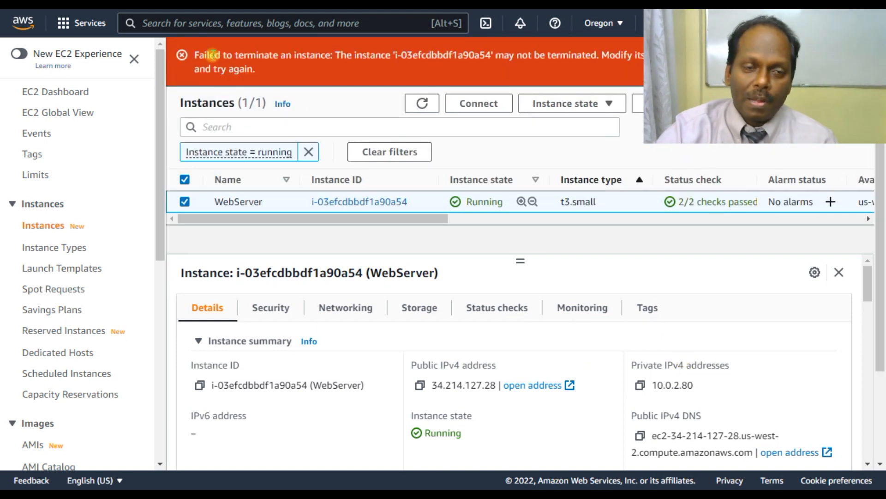
pyautogui.moveTo(203, 52); pyautogui.dragTo(321, 43)
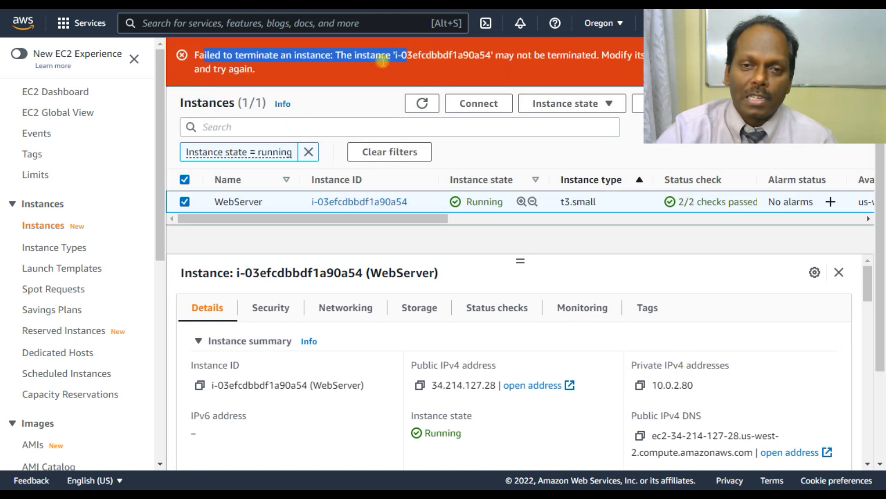
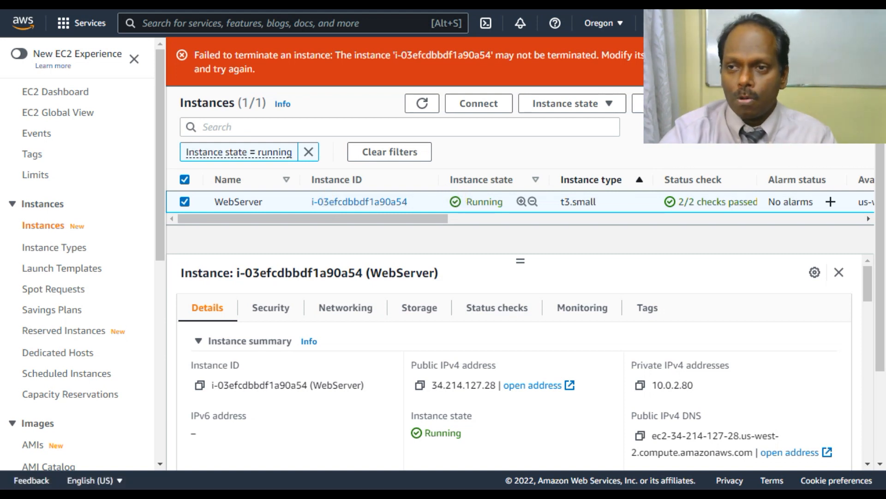
# Step: Disable termination protection in WebServer's instance settings and save the change
pyautogui.click(660, 103)
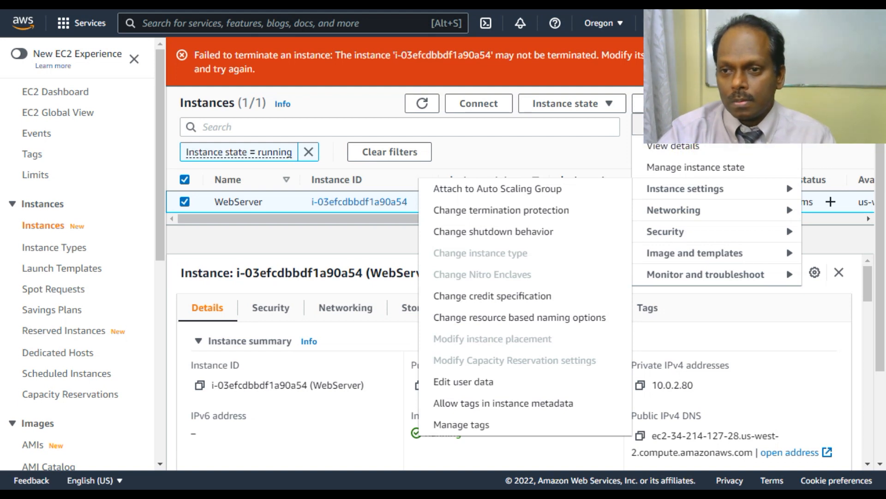
pyautogui.click(660, 104)
pyautogui.click(660, 103)
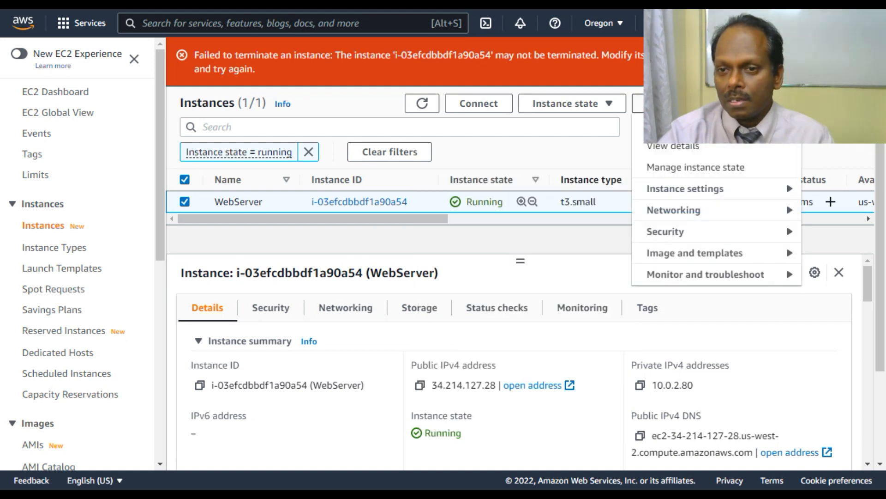
pyautogui.moveTo(694, 194)
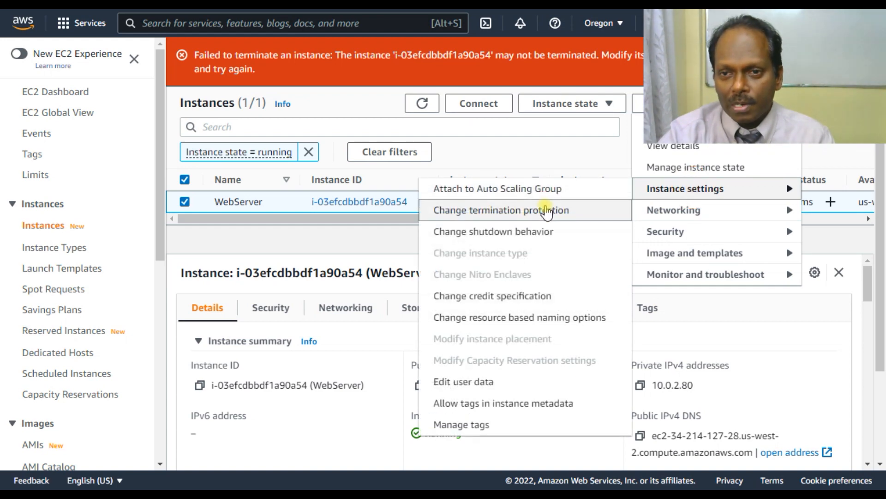
pyautogui.click(547, 212)
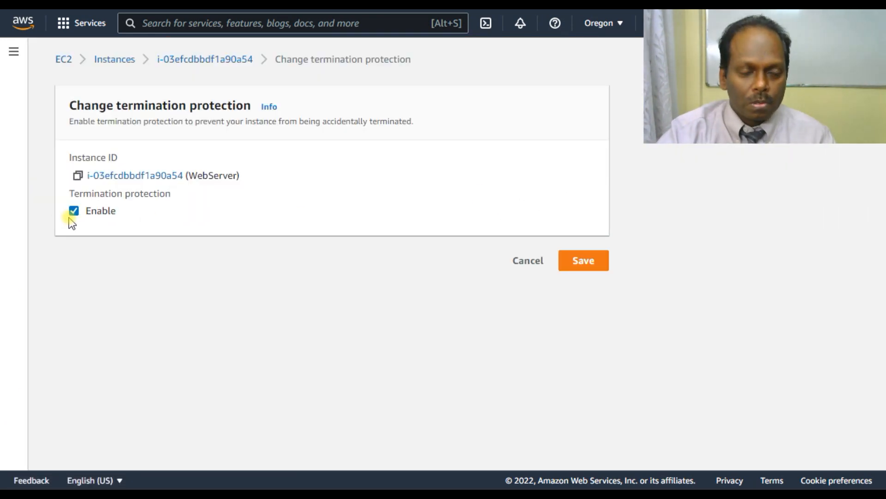
pyautogui.click(74, 211)
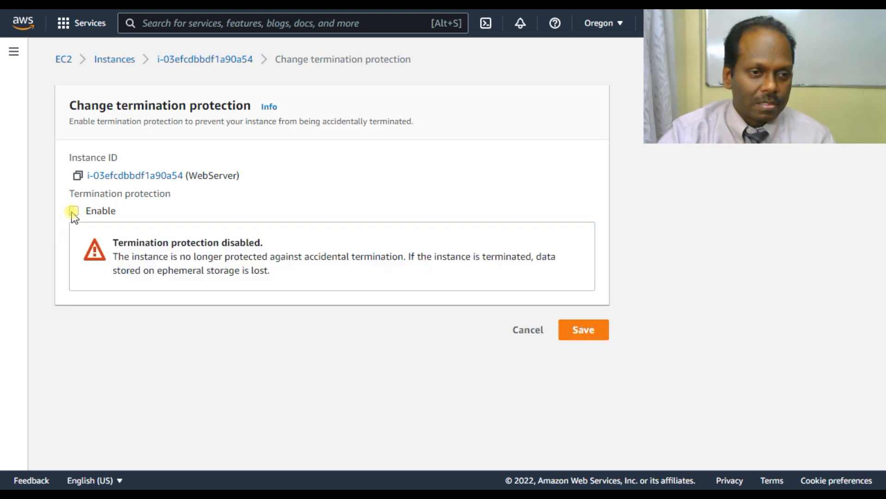
pyautogui.click(599, 332)
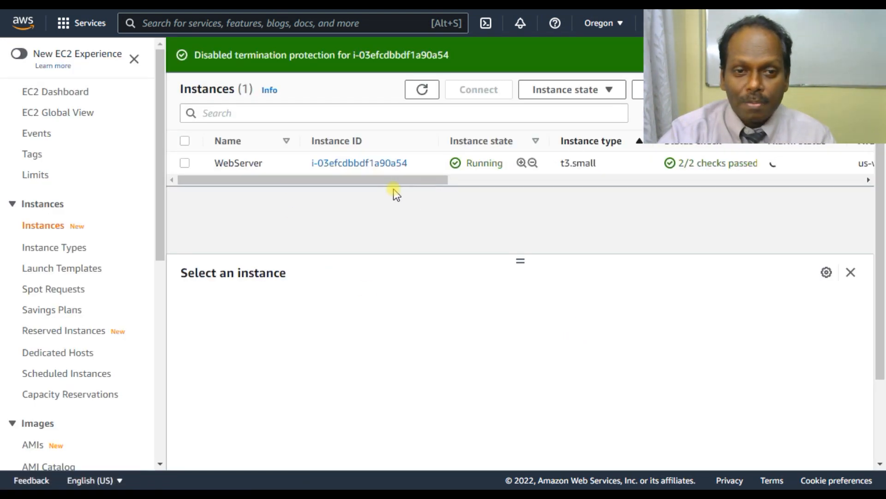
# Step: Terminate the WebServer instance, confirm the termination, and dismiss the two notification banners
pyautogui.click(185, 164)
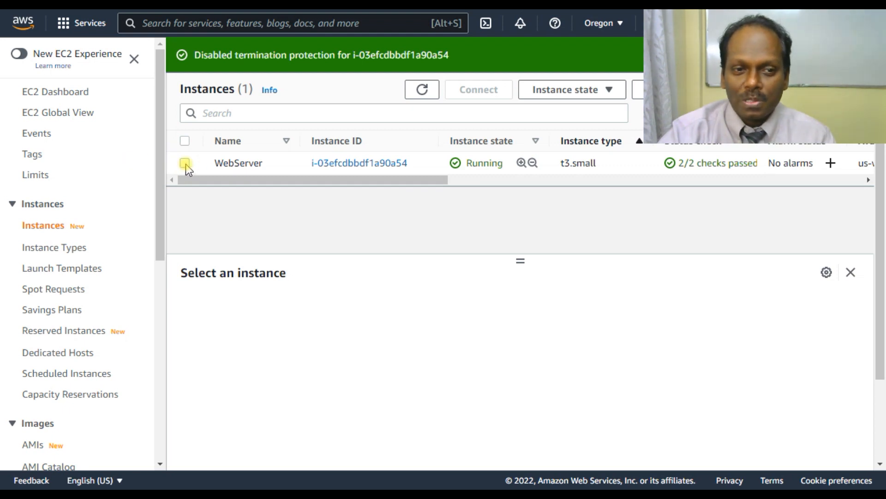
pyautogui.click(585, 99)
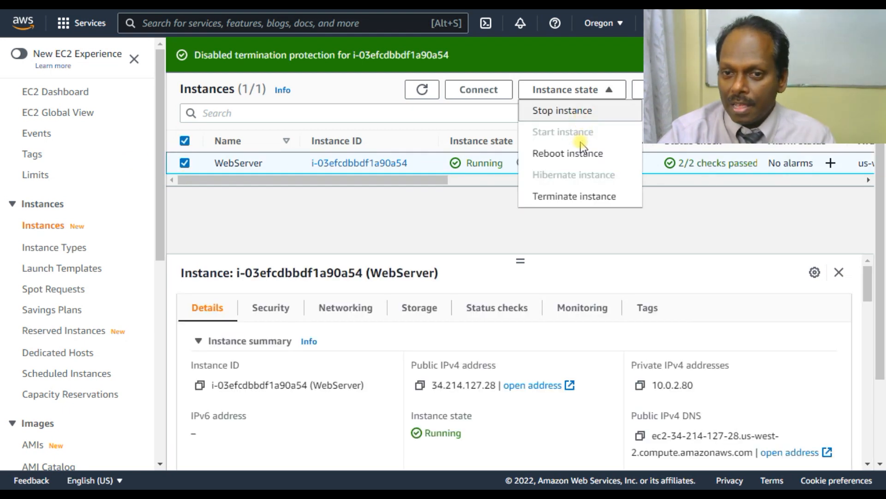
pyautogui.click(579, 191)
pyautogui.click(708, 375)
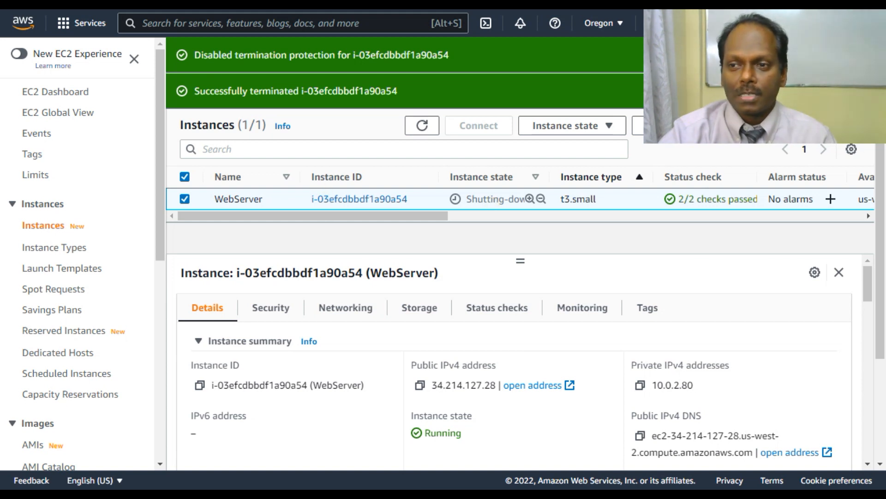
pyautogui.click(861, 91)
pyautogui.click(861, 55)
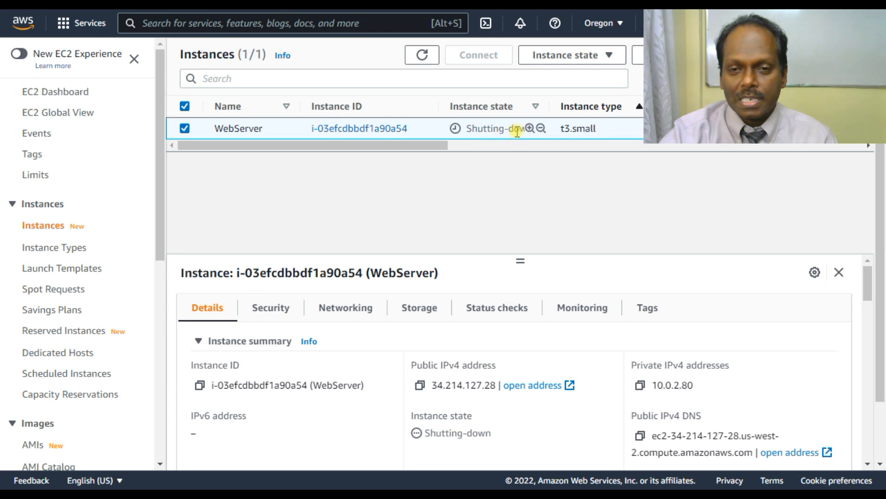
# Step: Refresh the instances list and view the Elastic Block Store volumes
pyautogui.click(421, 54)
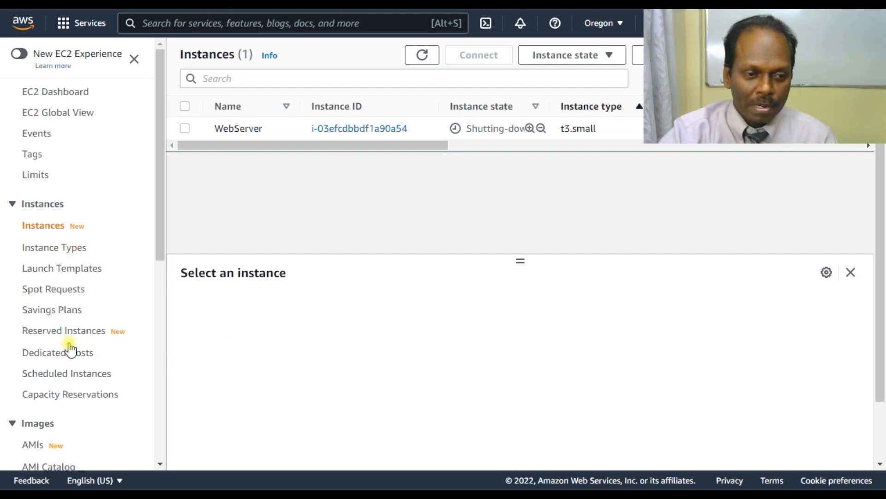
pyautogui.scroll(-3, 83, 344)
pyautogui.click(44, 380)
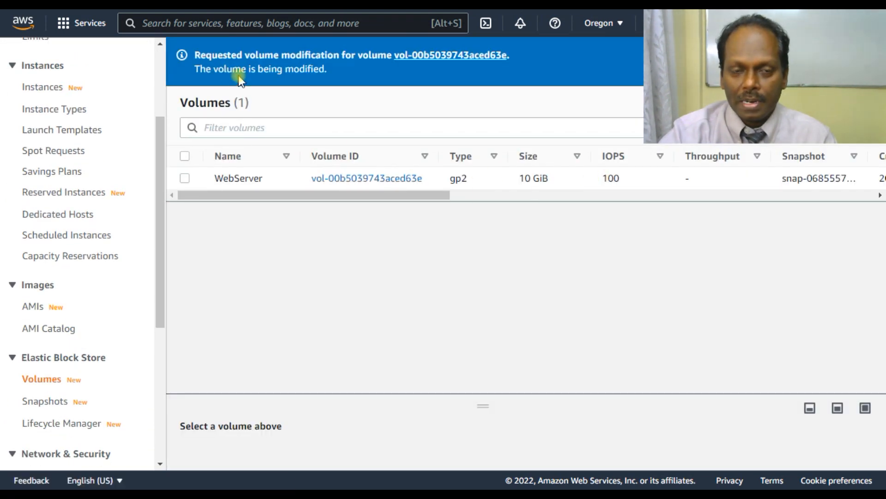
# Step: Check the running instances from the EC2 dashboard, go back, and select WebServer in the full instances list
pyautogui.moveTo(163, 133); pyautogui.dragTo(145, 24)
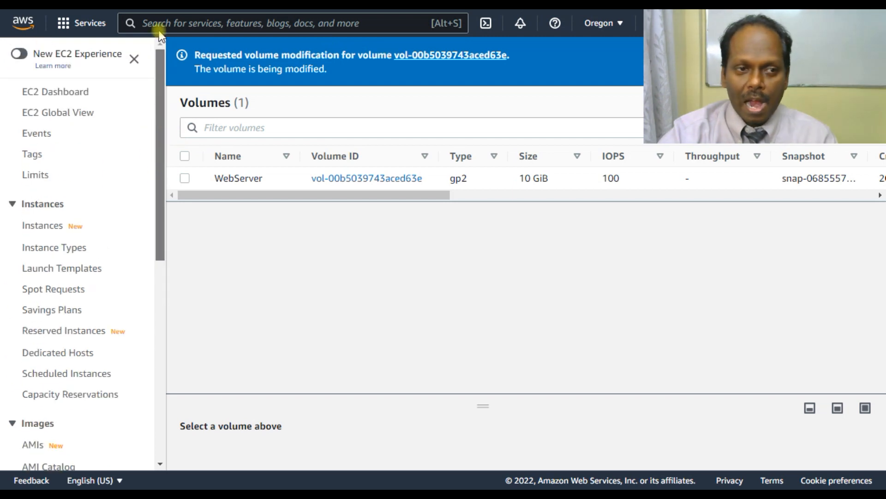
pyautogui.click(69, 94)
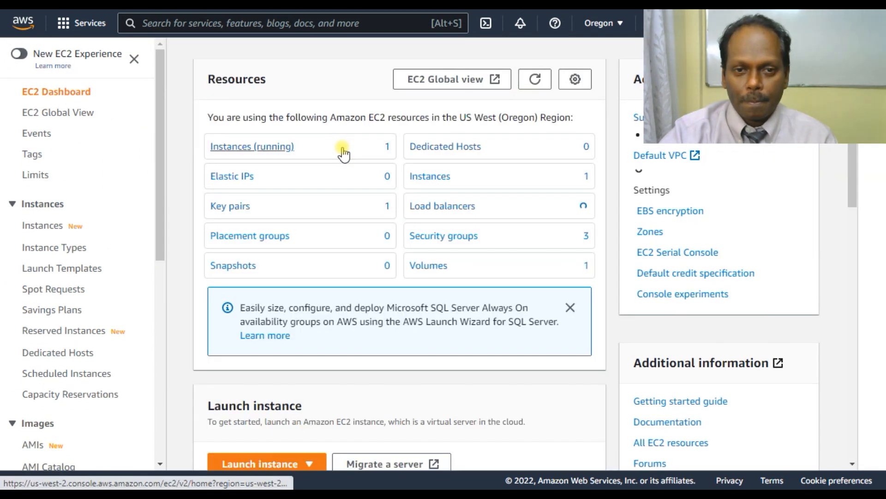
pyautogui.click(267, 153)
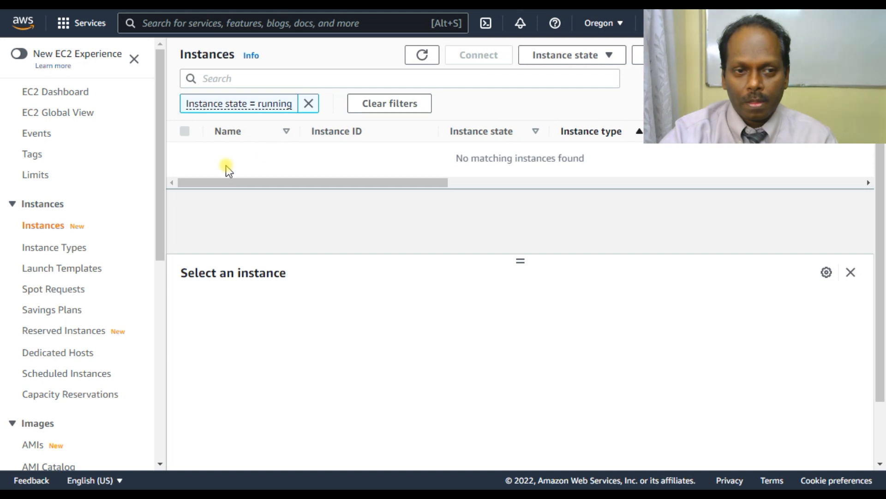
pyautogui.hotkey('alt', 'Left')
pyautogui.click(415, 176)
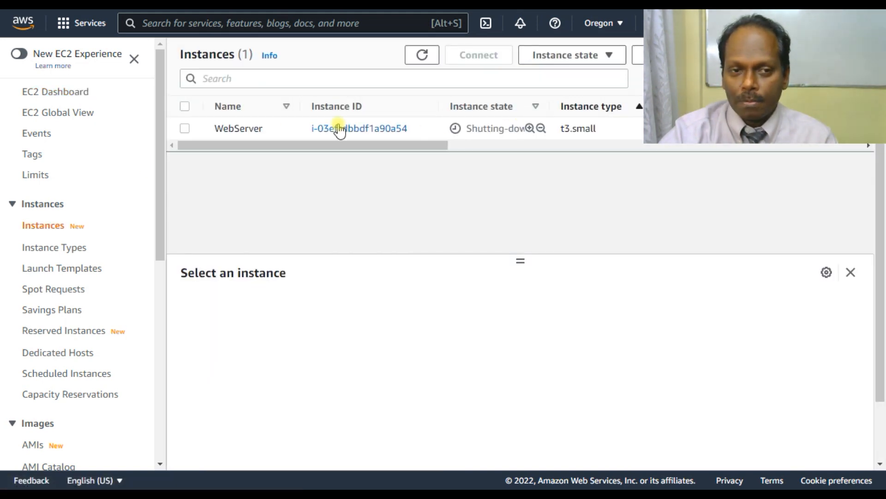
pyautogui.click(187, 131)
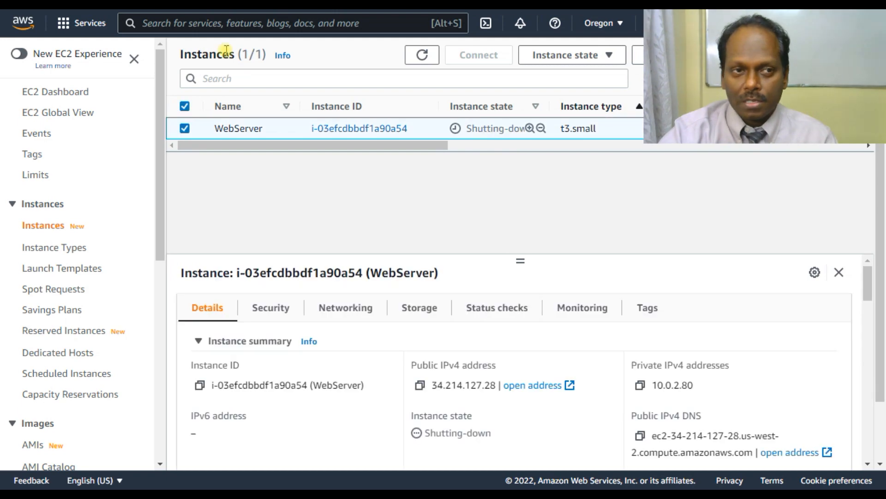
# Step: In the lab PDF, highlight the closing message below item 60 and read on to item 61 under Lab Complete
pyautogui.hotkey('ctrl', 'Tab')
pyautogui.scroll(-4, 473, 342)
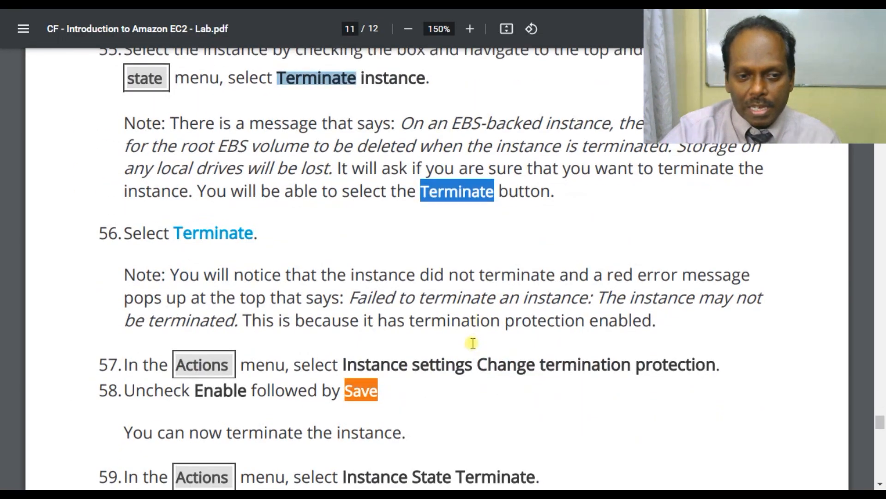
pyautogui.scroll(-2, 335, 277)
pyautogui.scroll(-3, 436, 381)
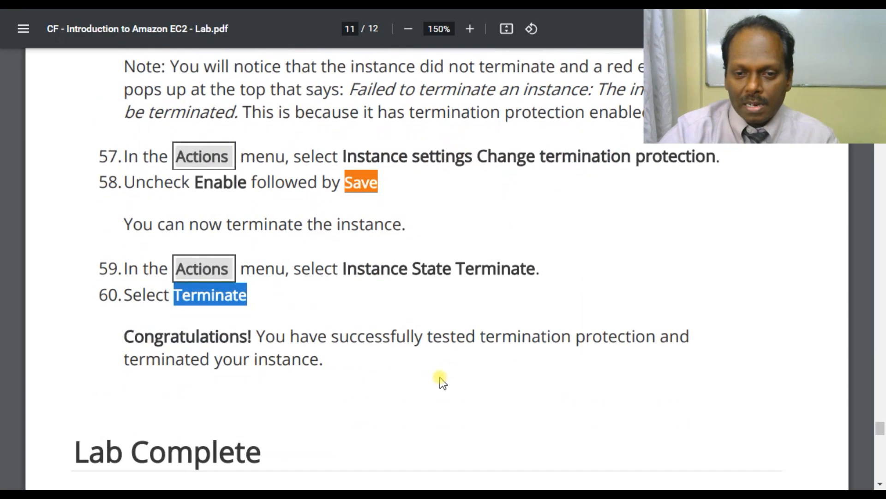
pyautogui.moveTo(245, 337); pyautogui.dragTo(687, 341)
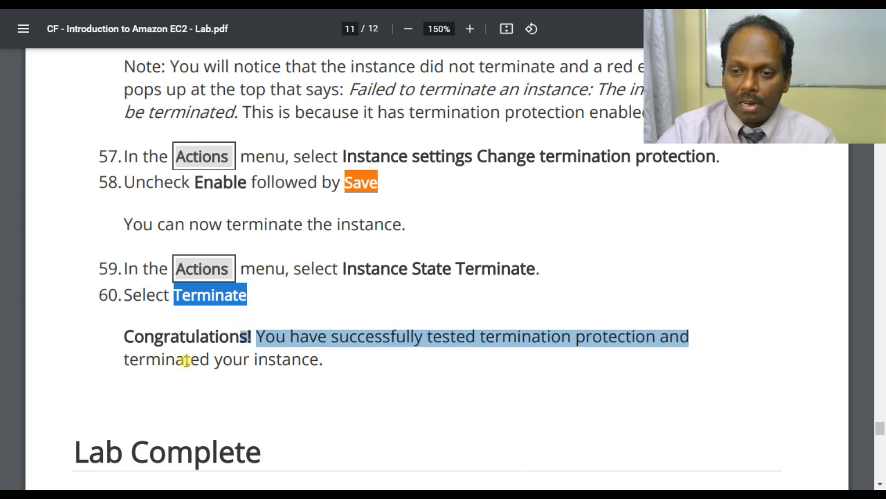
pyautogui.moveTo(142, 363); pyautogui.dragTo(333, 364)
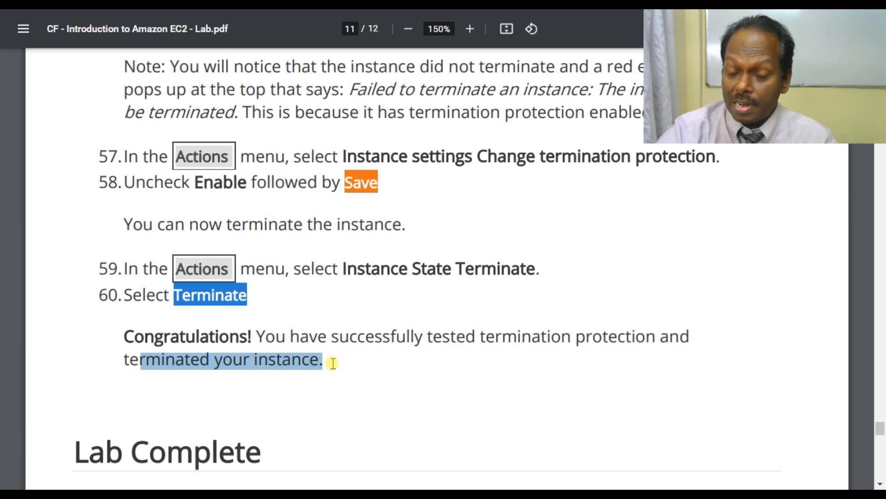
pyautogui.scroll(-7, 323, 368)
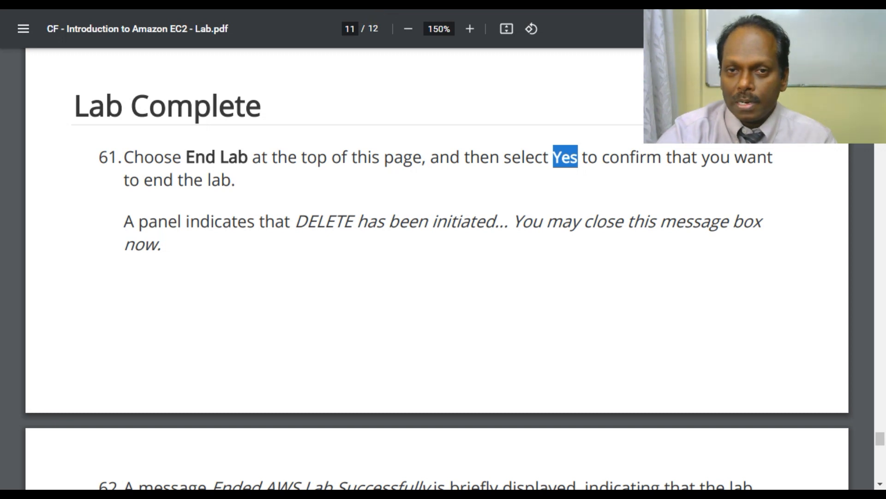
# Step: Return to the EC2 console and highlight WebServer's instance state
pyautogui.hotkey('alt', 'Tab')
pyautogui.doubleClick(489, 129)
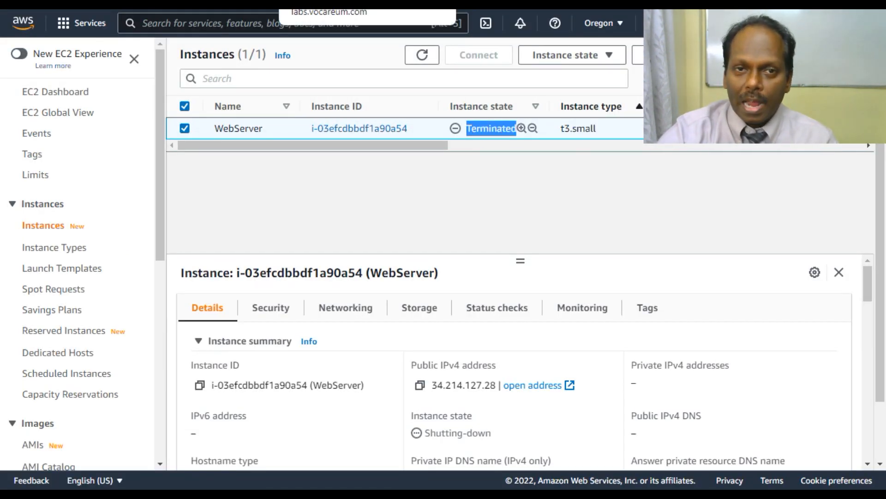
# Step: Switch to the Vocareum lab page, submit the lab, and answer the submission confirmation
pyautogui.hotkey('alt', 'Tab')
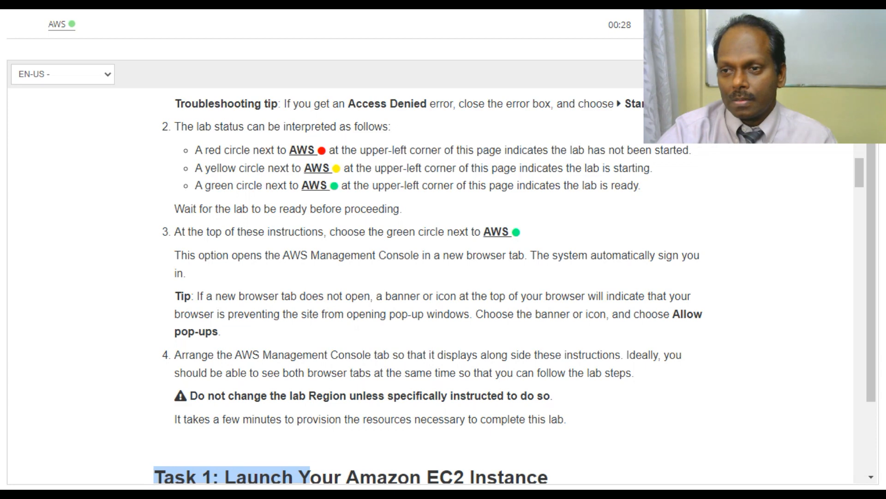
pyautogui.click(684, 24)
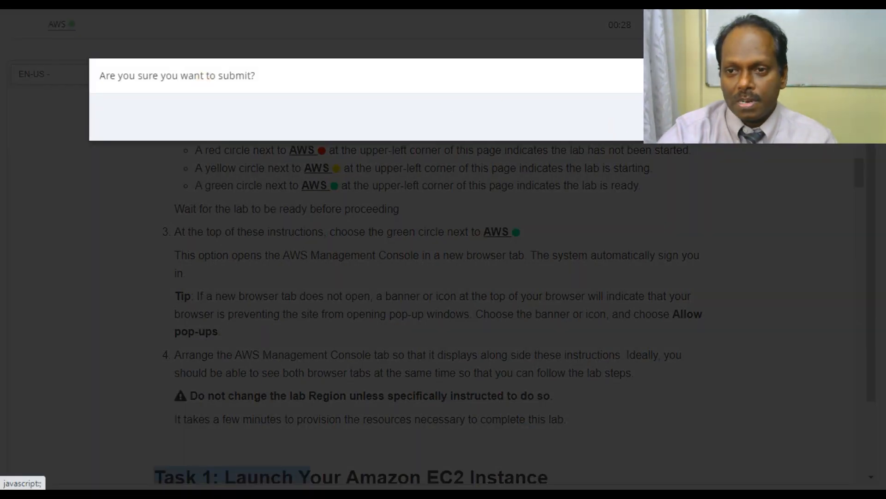
pyautogui.click(430, 167)
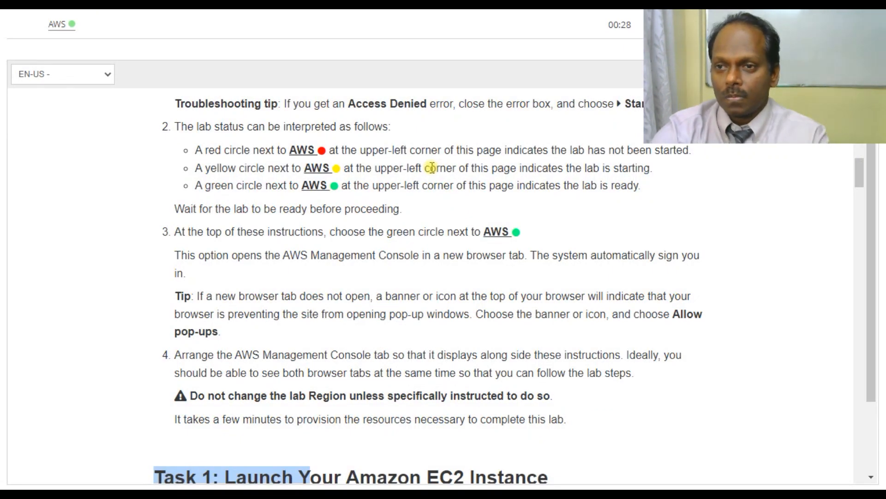